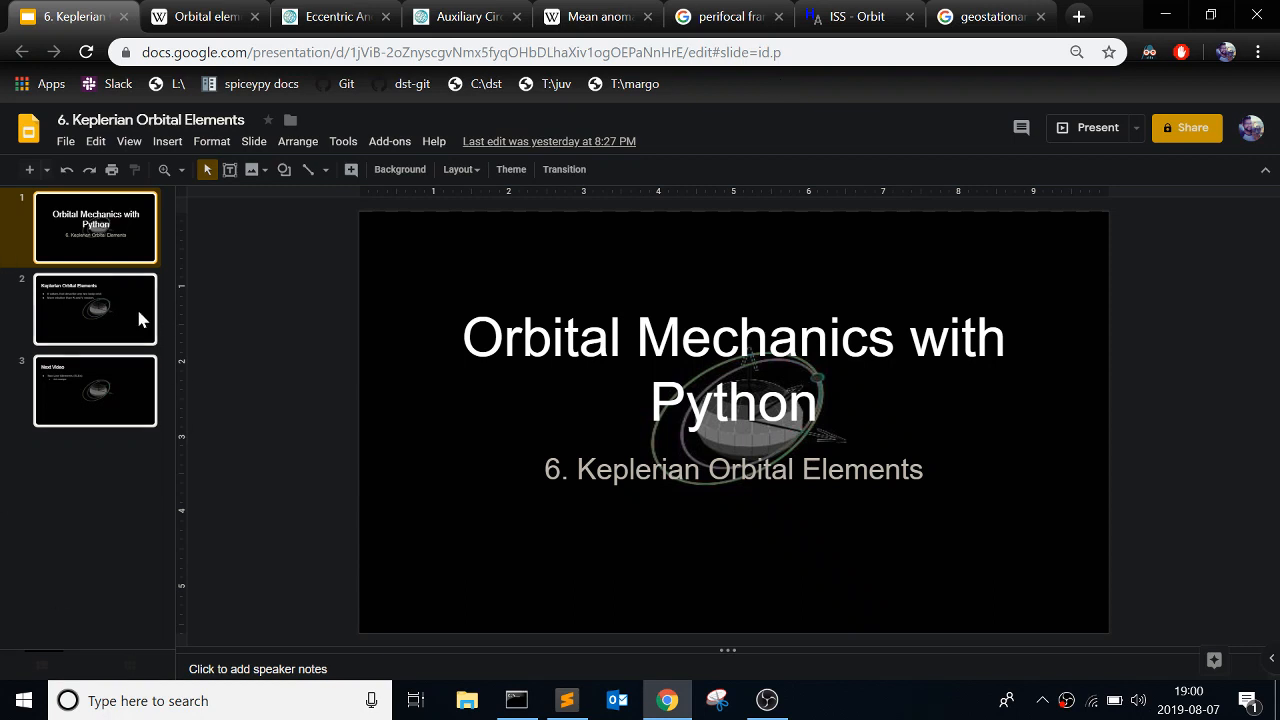
Step: Advance from the title slide to slide 2, Keplerian Orbital Elements
key(Down)
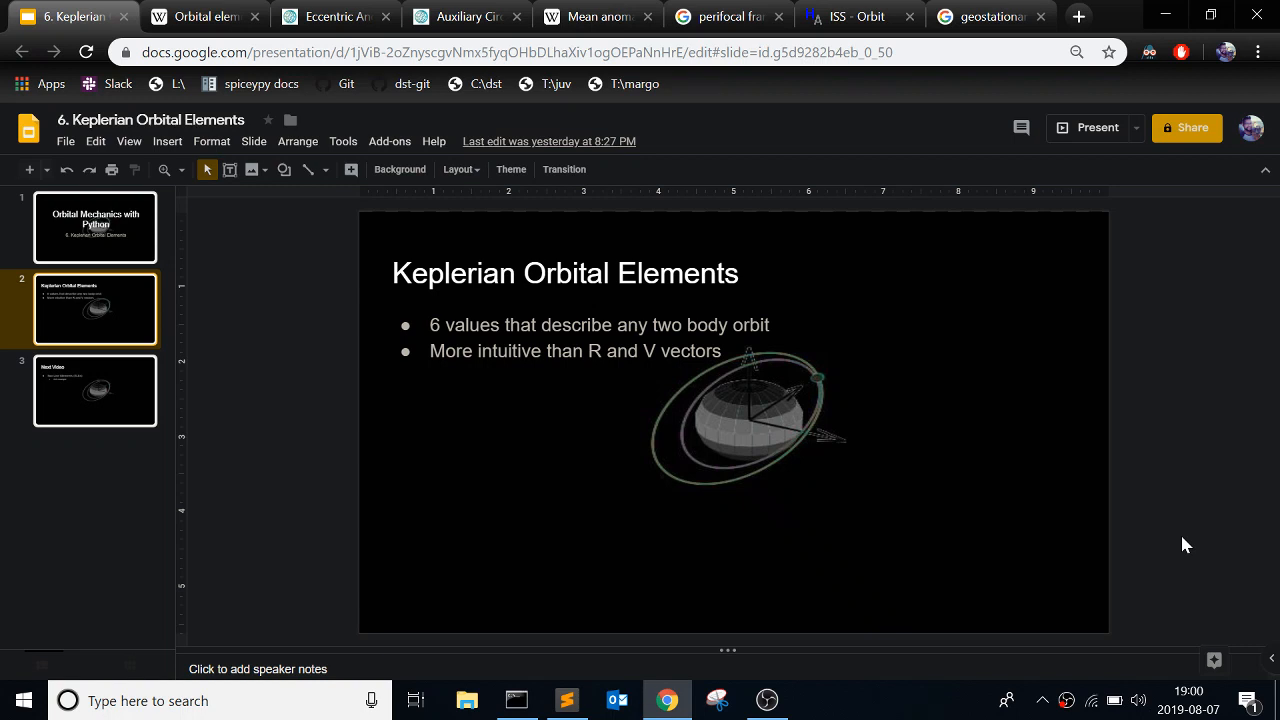
Step: Switch to the Orbital elements article, turn Dark Reader off and reload it in the light theme
click(200, 16)
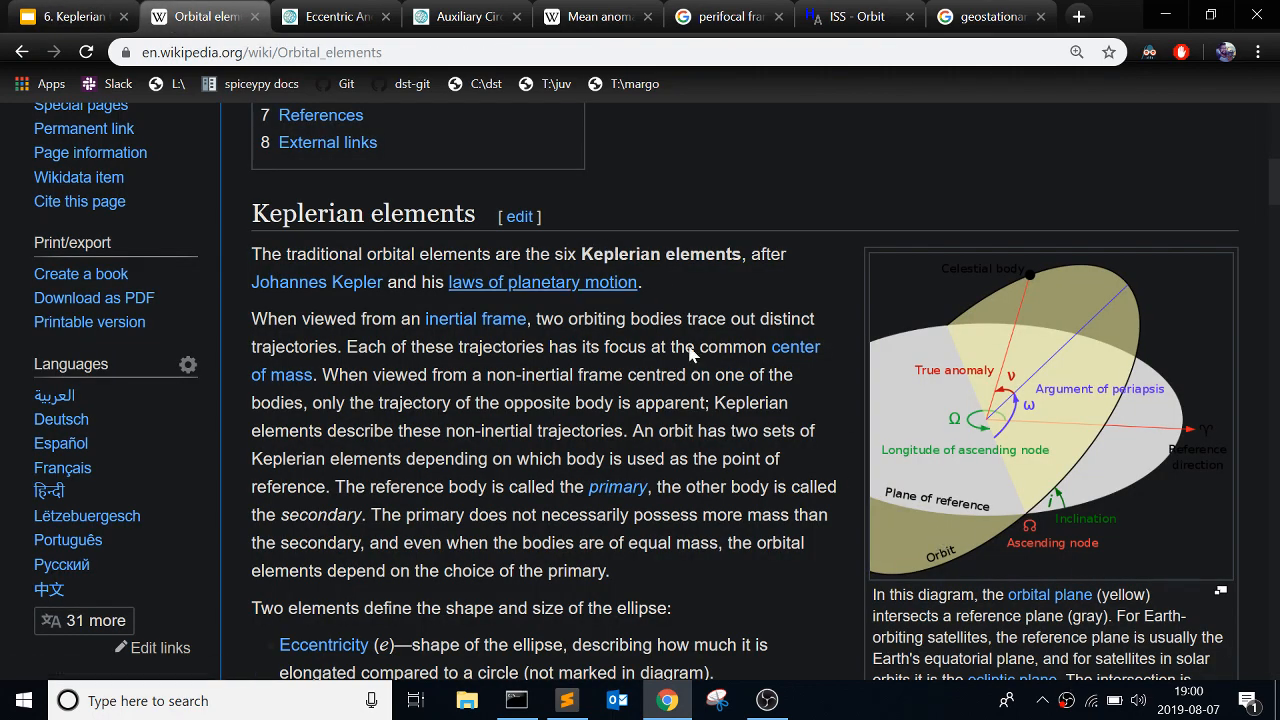
scroll(724, 356, down, 2)
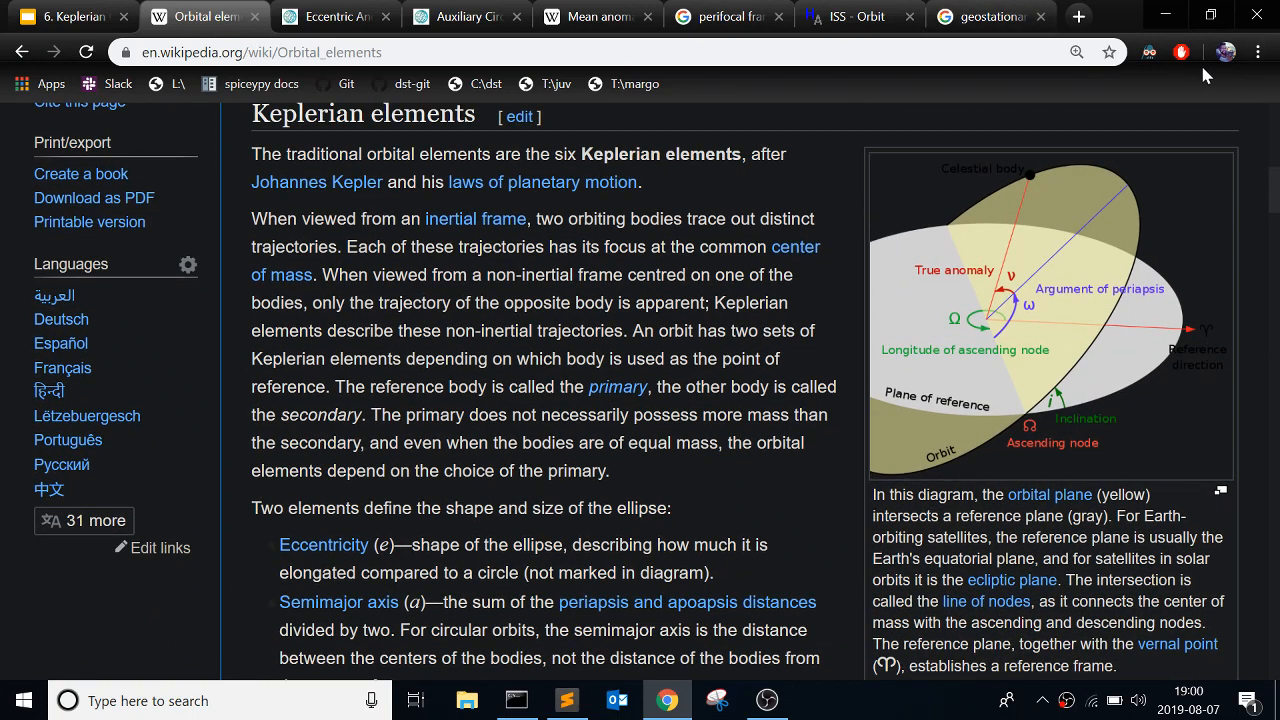
click(1116, 130)
click(817, 177)
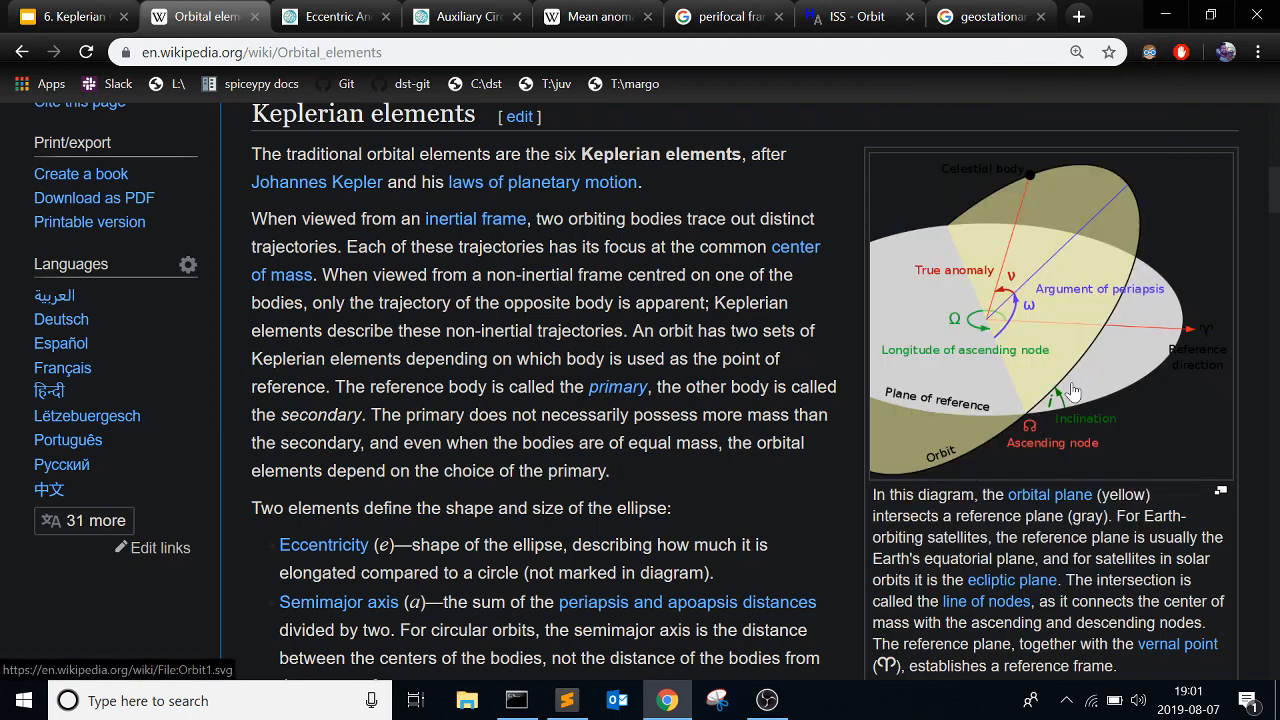
click(88, 52)
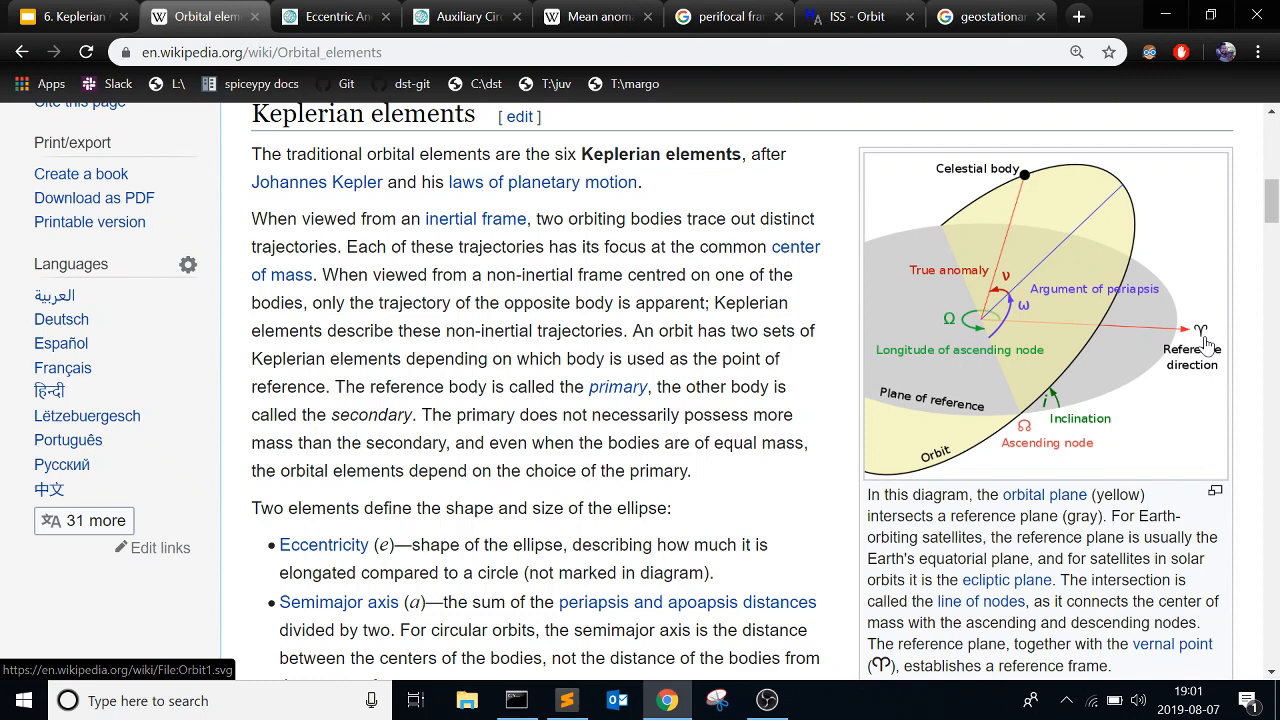
scroll(1100, 400, down, 1)
scroll(940, 540, up, 1)
scroll(940, 540, up, 1)
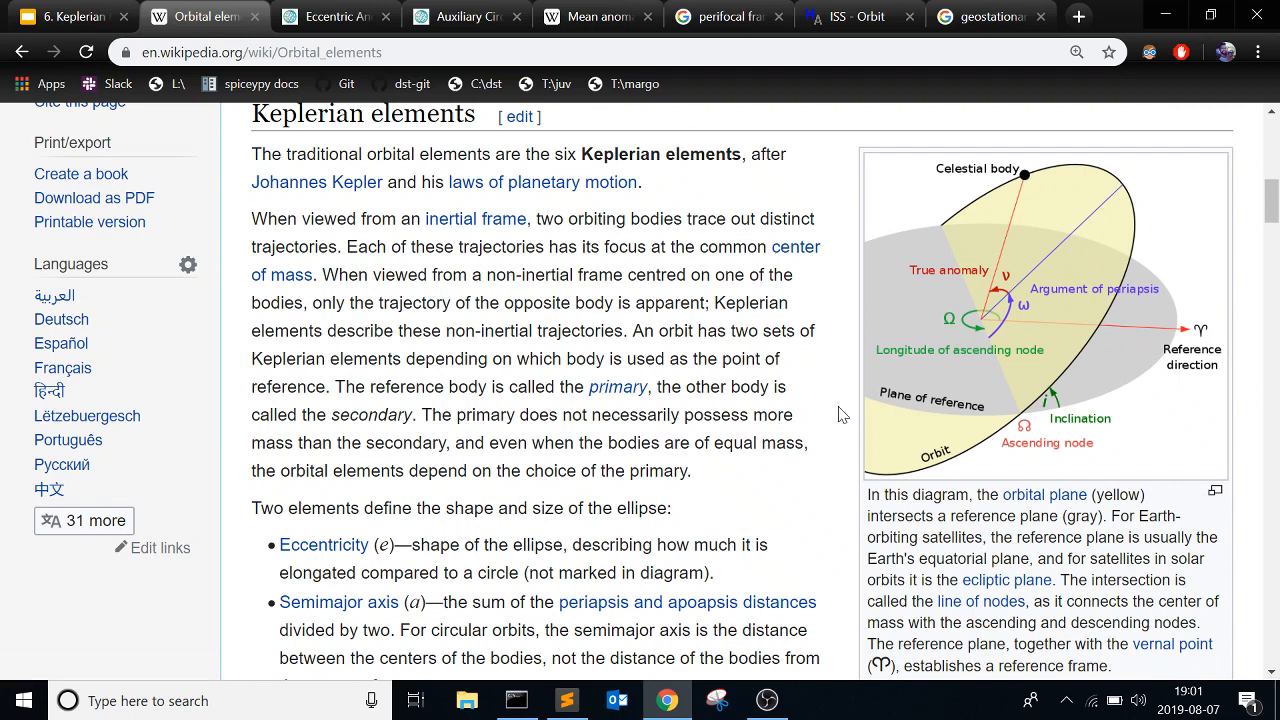
scroll(756, 450, up, 1)
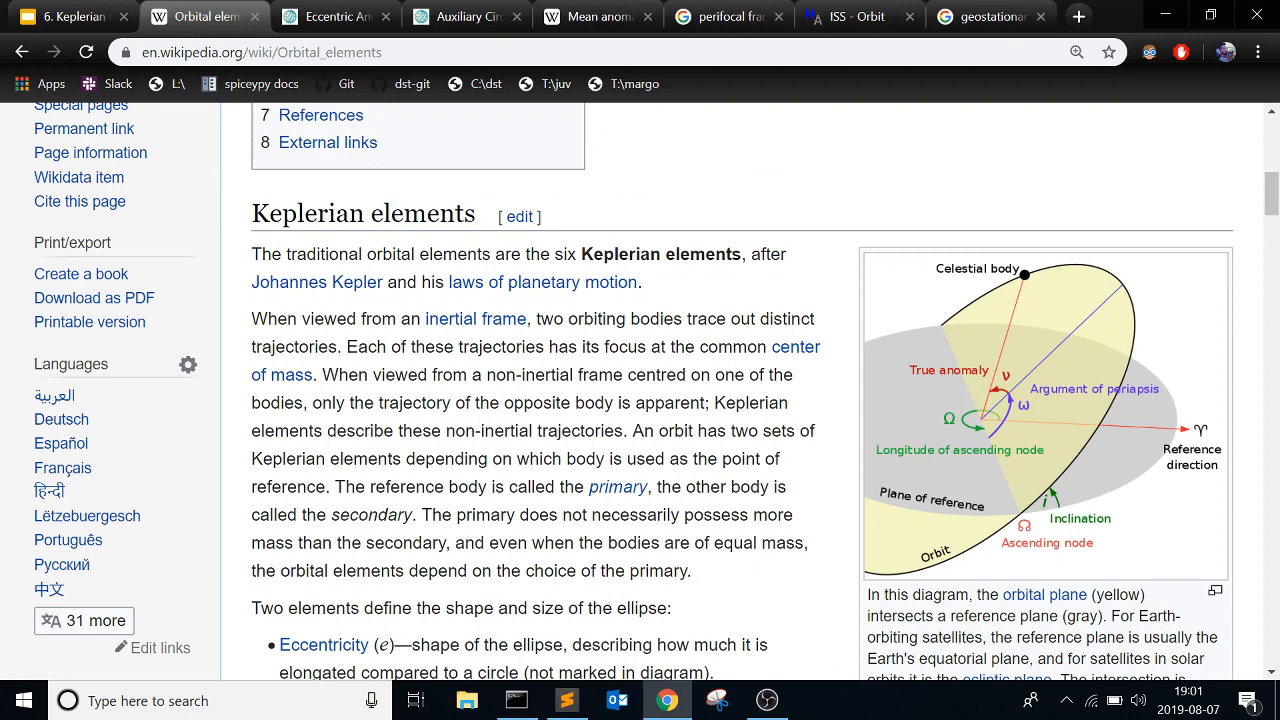
scroll(740, 461, down, 1)
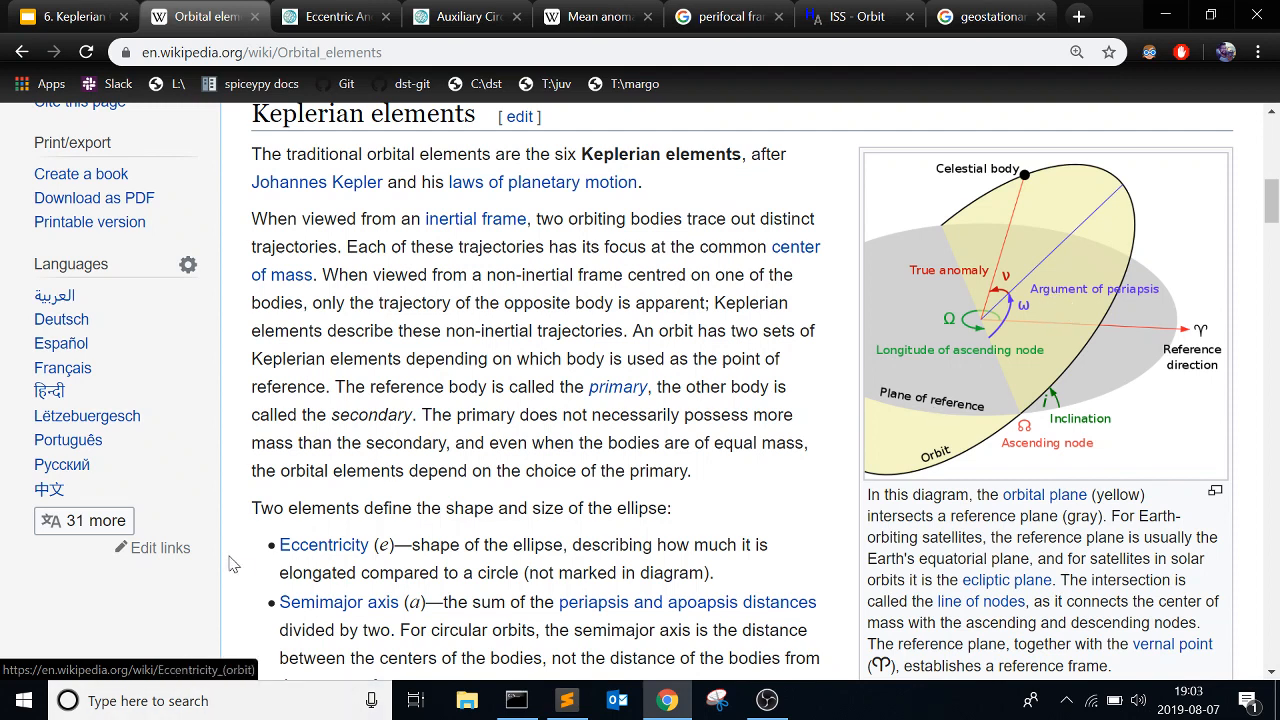
Step: Highlight the Eccentricity description in the Keplerian elements section, then clear the selection
drag(278, 545, 747, 572)
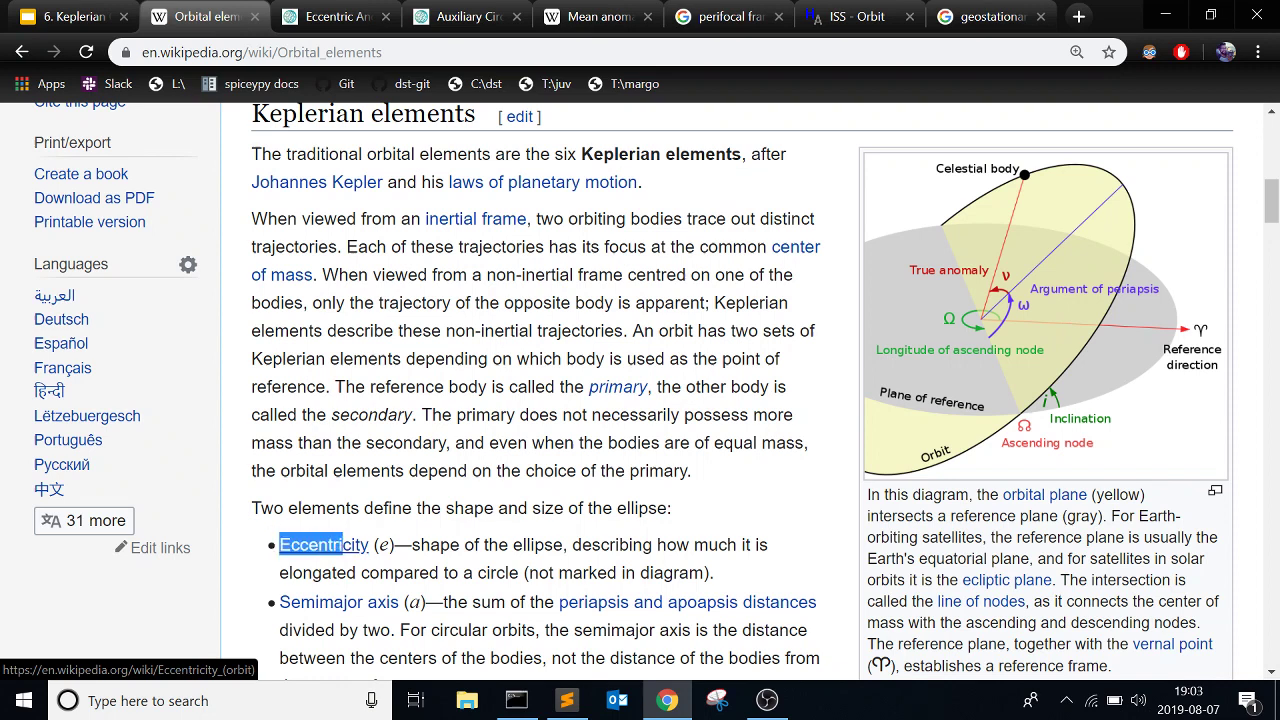
click(746, 578)
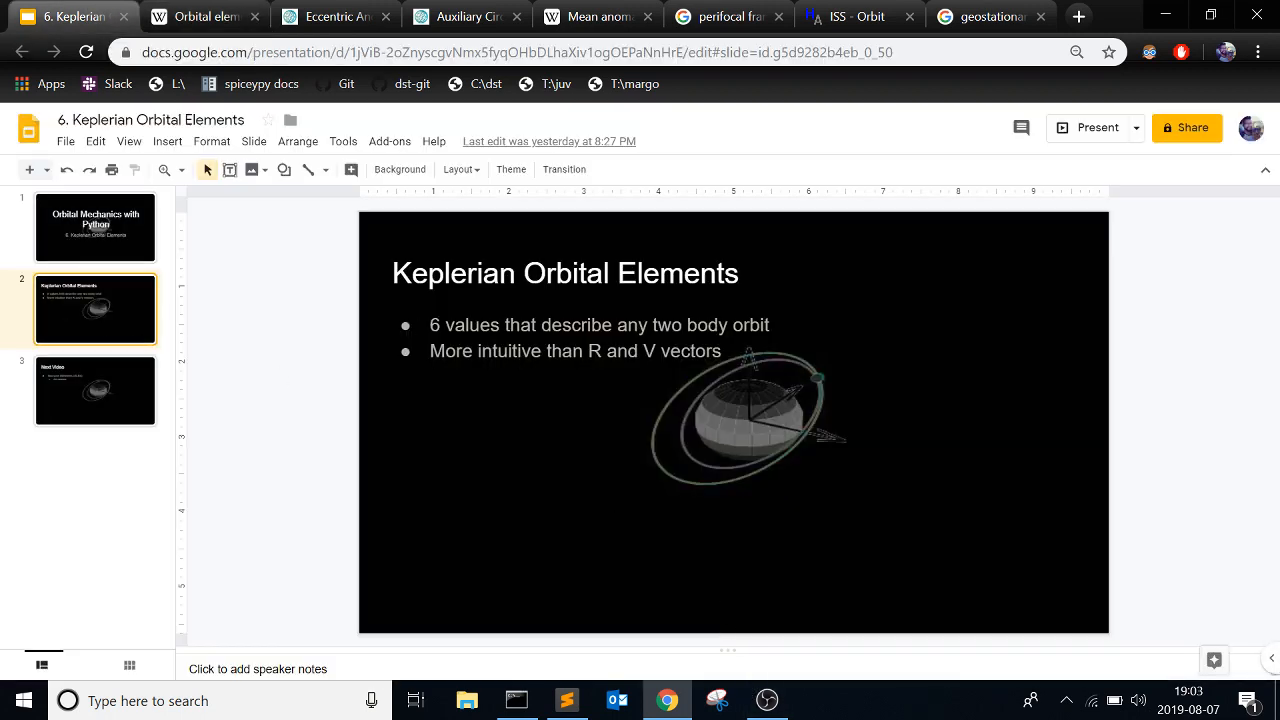
Step: Minimize the browser so Sublime Text and the command prompt are visible
click(1165, 15)
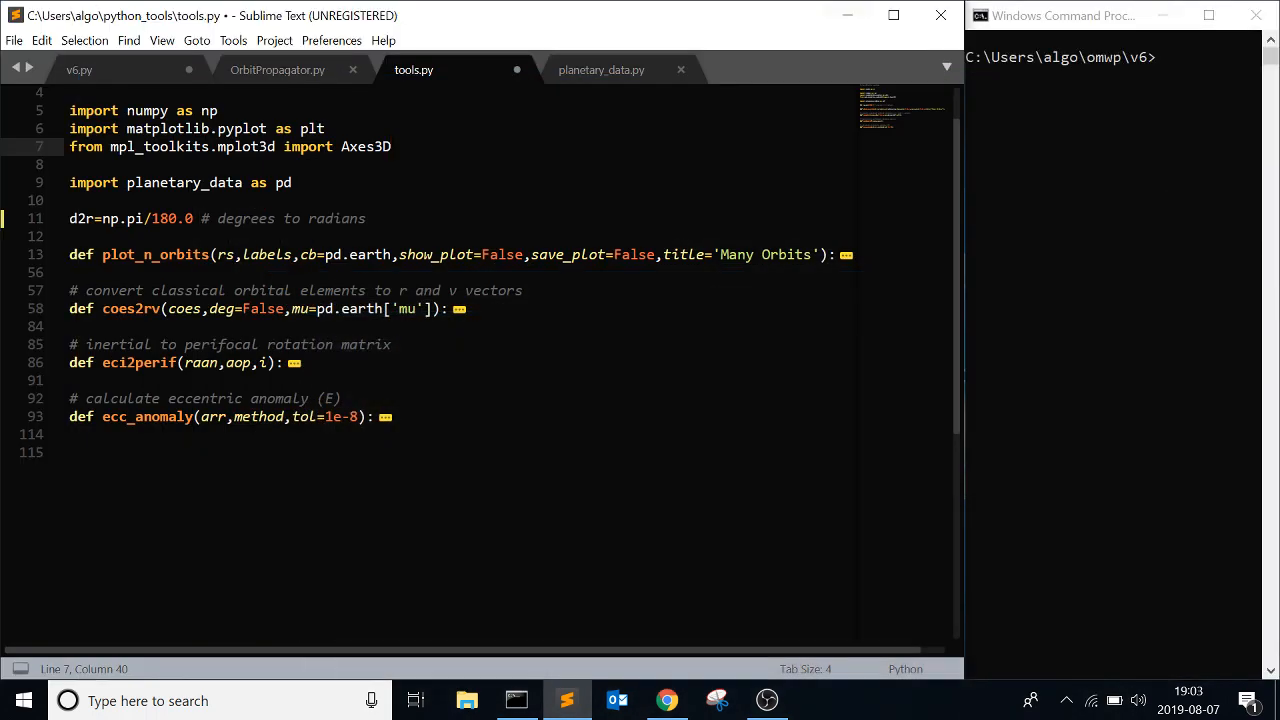
scroll(480, 300, up, 3)
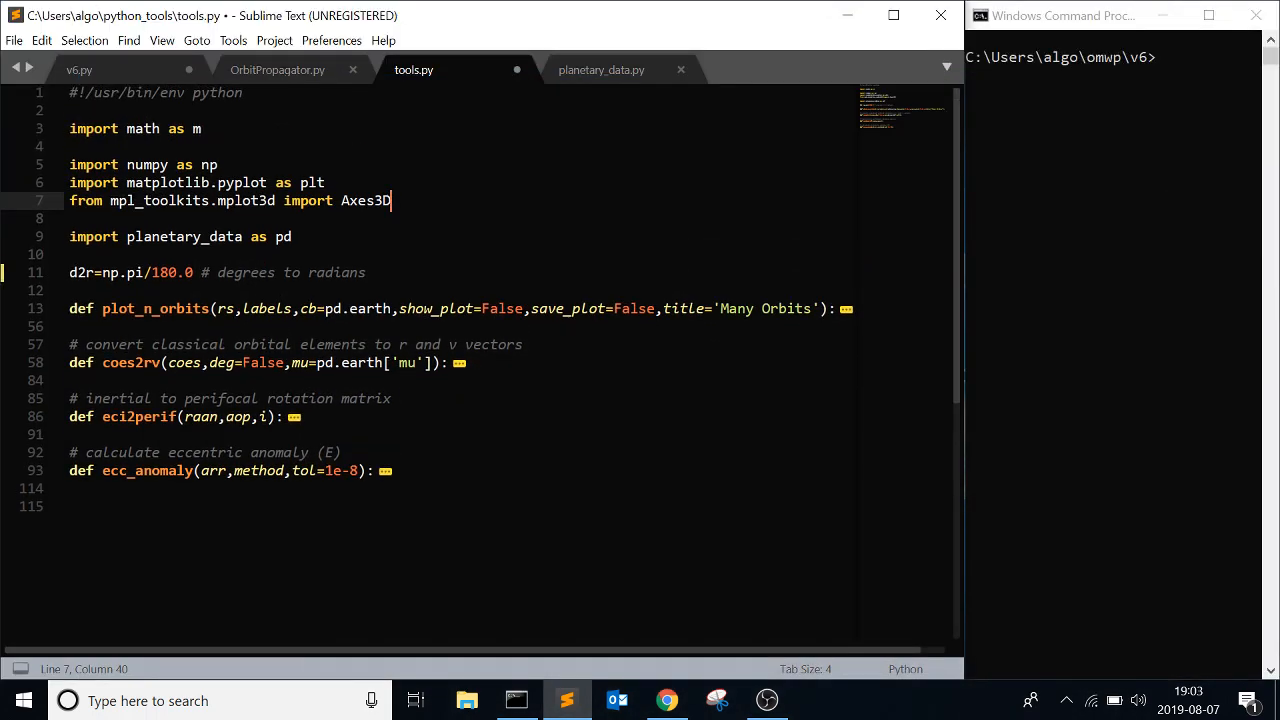
Step: In OrbitPropagator.py, replace the r0,v0 constructor parameters with state0 and start the if coes branch
click(298, 68)
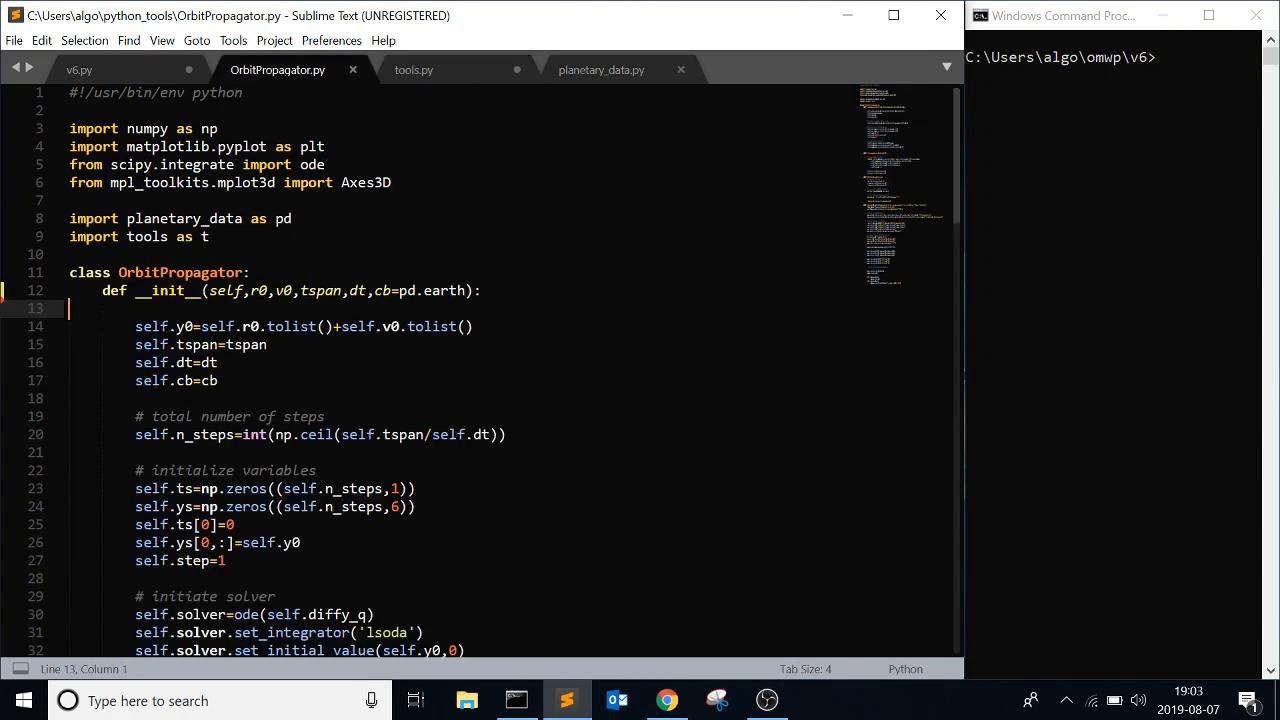
scroll(480, 350, down, 3)
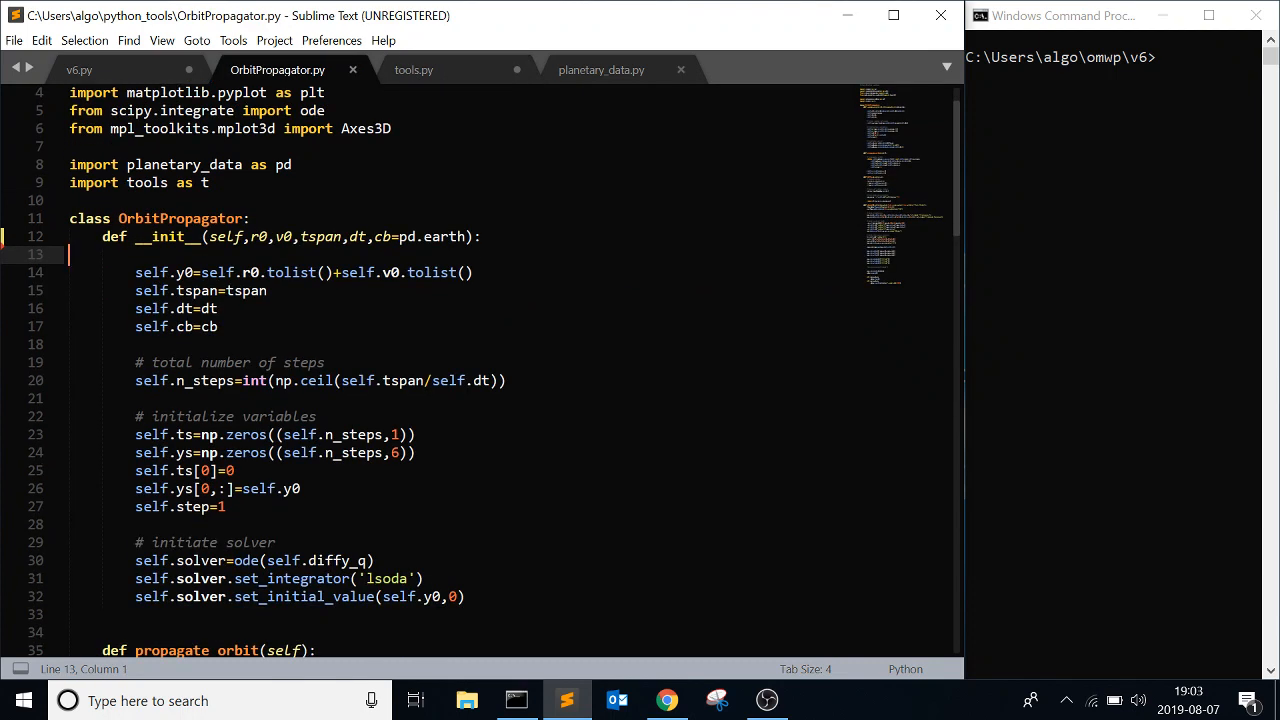
drag(293, 237, 258, 237)
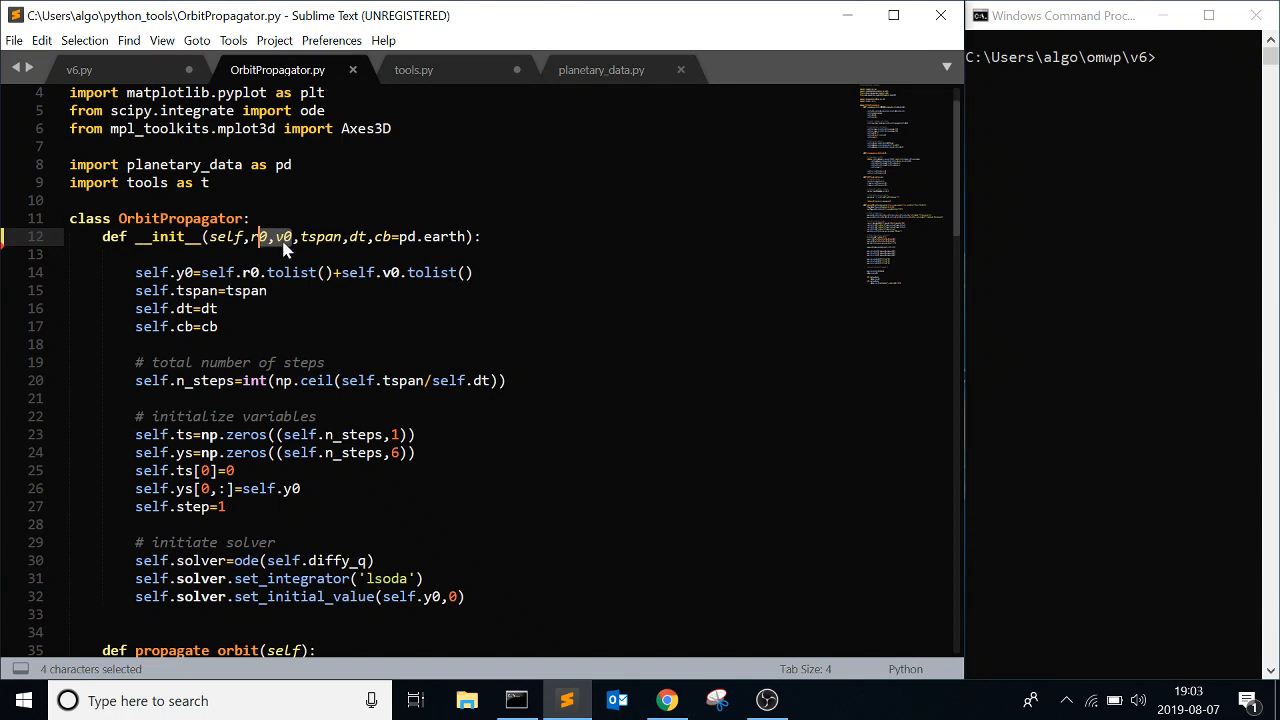
key(BackSpace)
key(BackSpace)
text(state0)
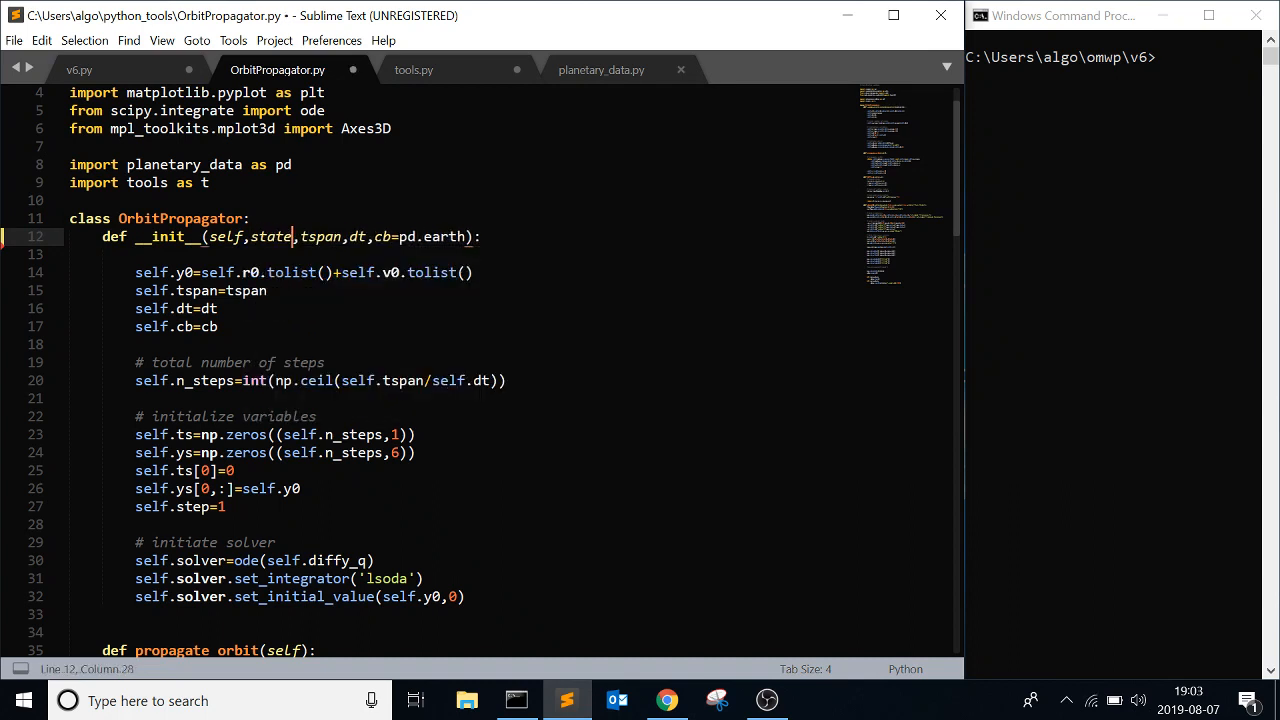
click(382, 237)
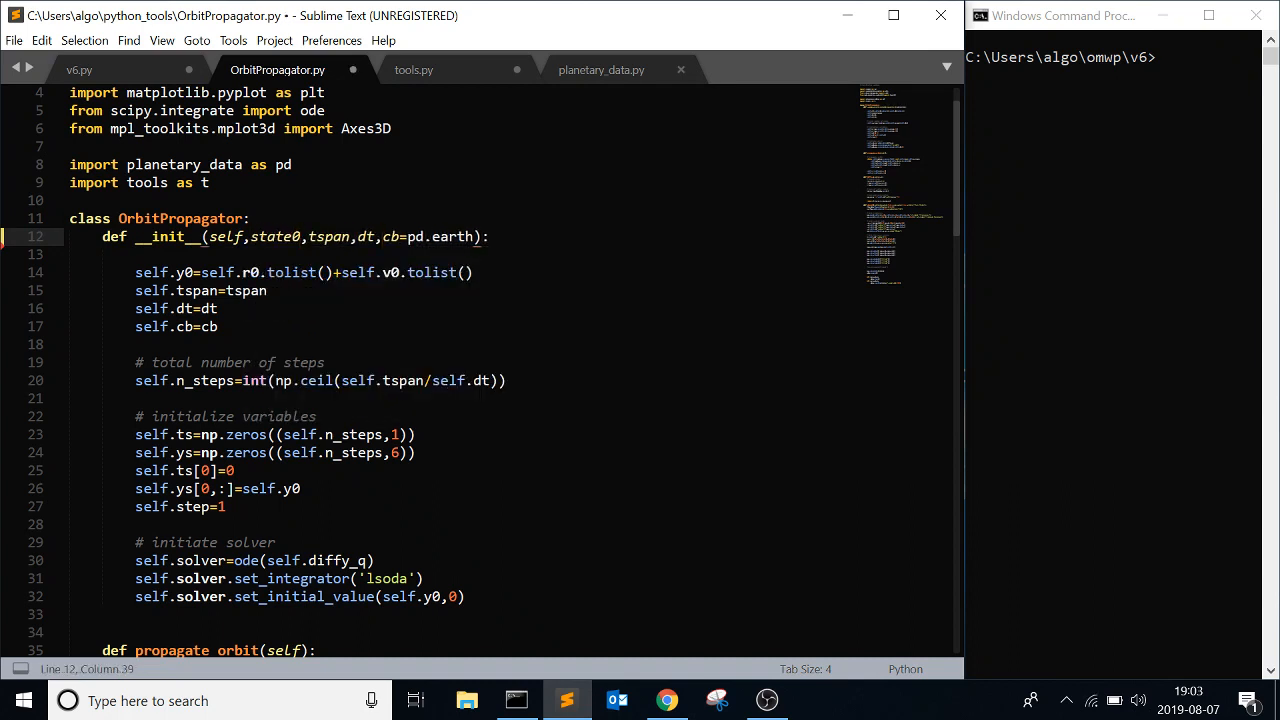
text(coes=False,)
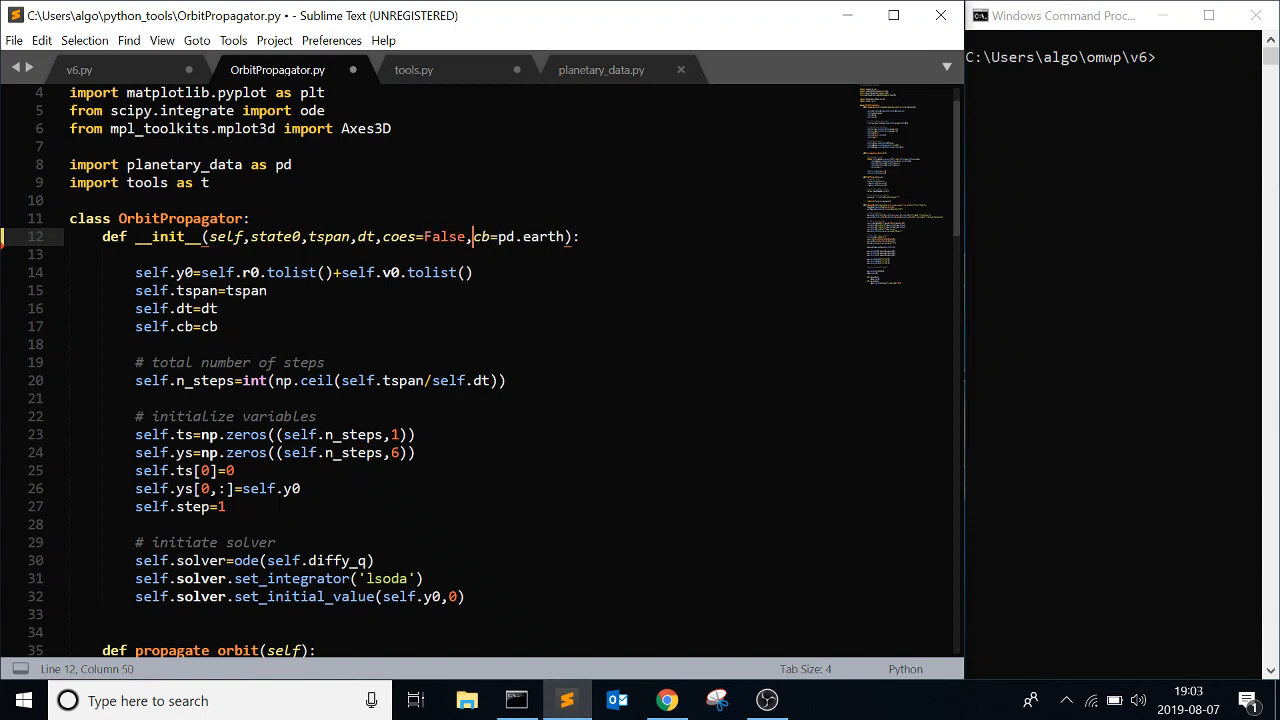
key(Down)
key(Tab)
key(Tab)
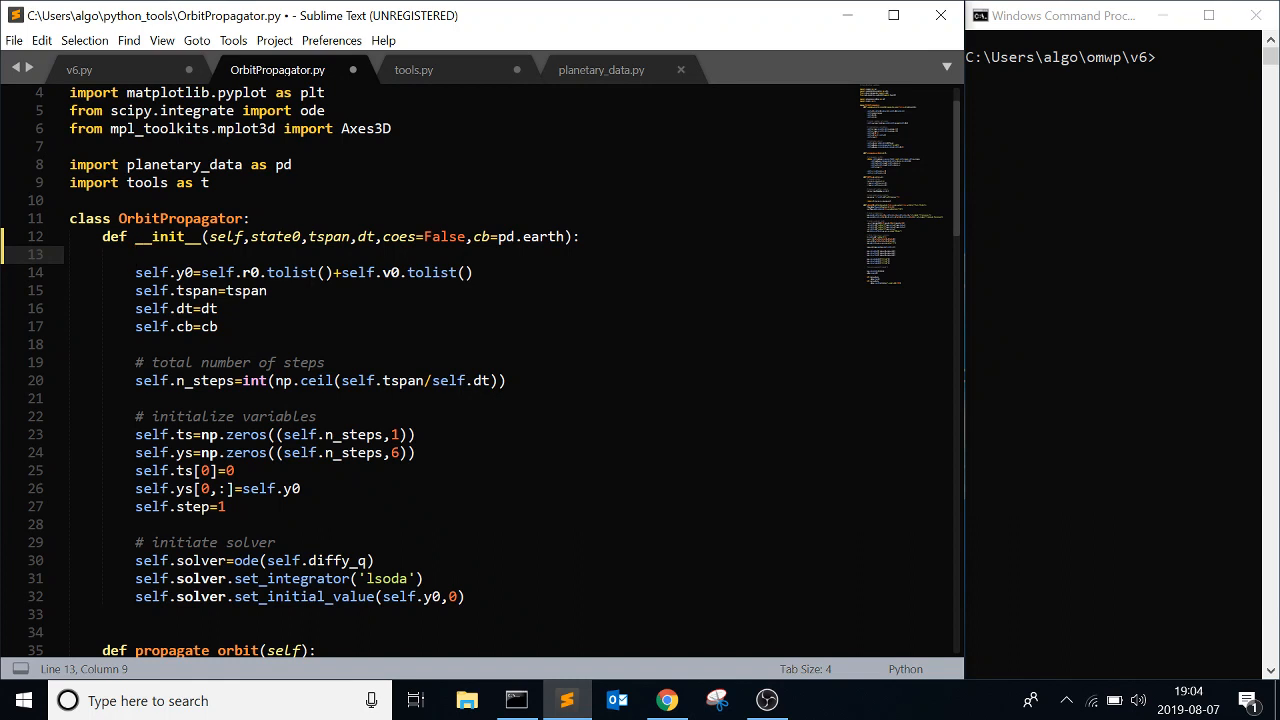
text(if coes)
text(:)
key(Return)
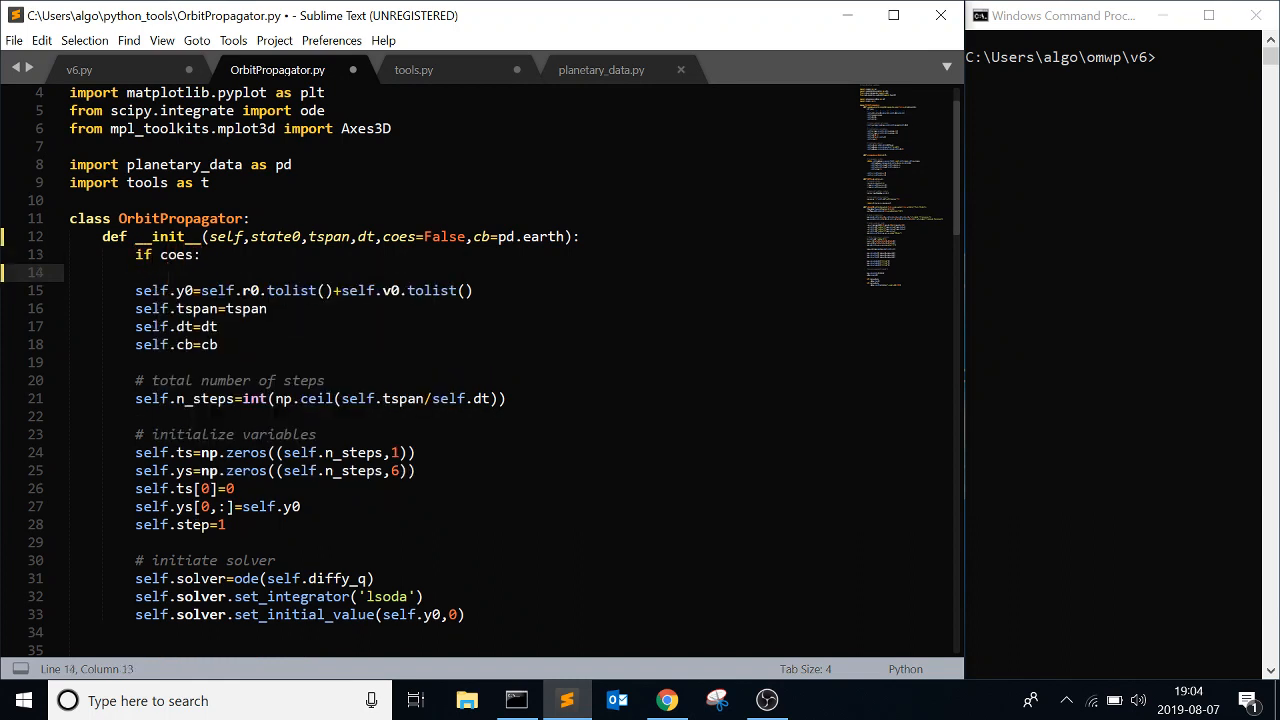
key(Return)
key(Up)
text(self.r0,self,v)
key(BackSpace)
key(BackSpace)
text(.v0=t.)
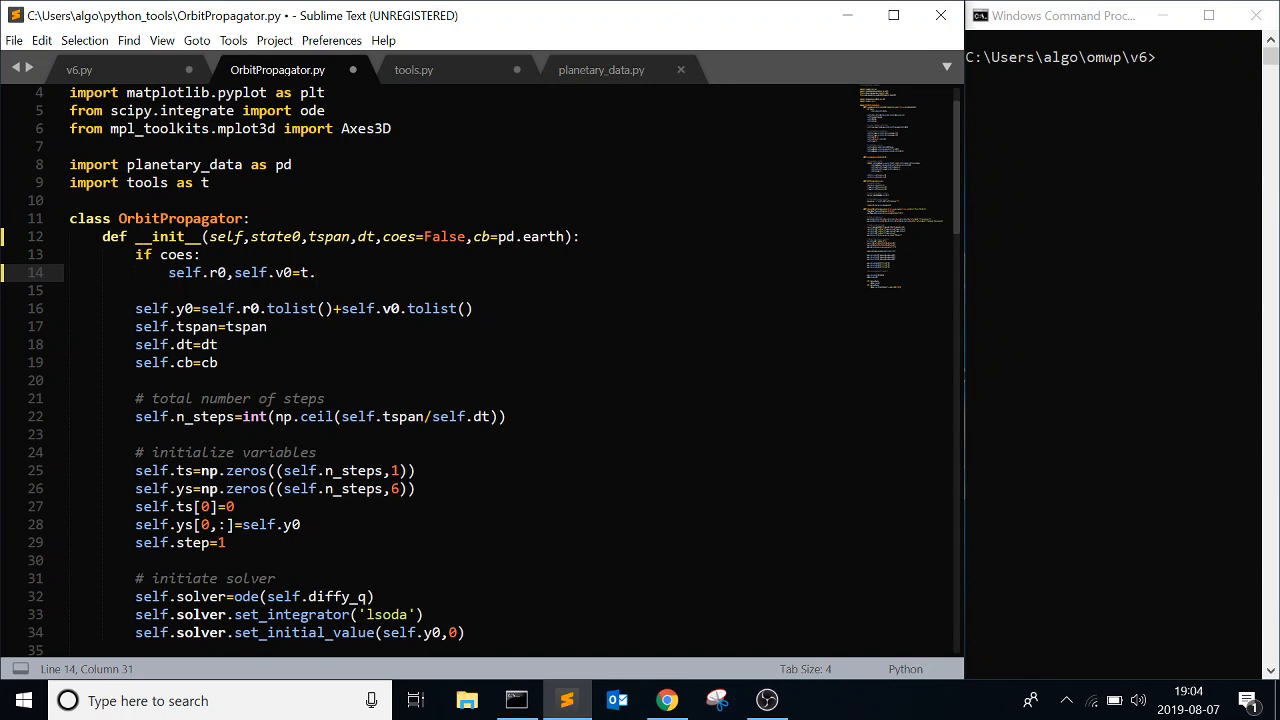
text(coes2rv()
text(r0,v0,cb['mu)
Step: Add the else branch setting self.r0=state0[:3] and self.v0=state0[3:], then save the file
key(Left)
key(Left)
key(Left)
key(Left)
key(Left)
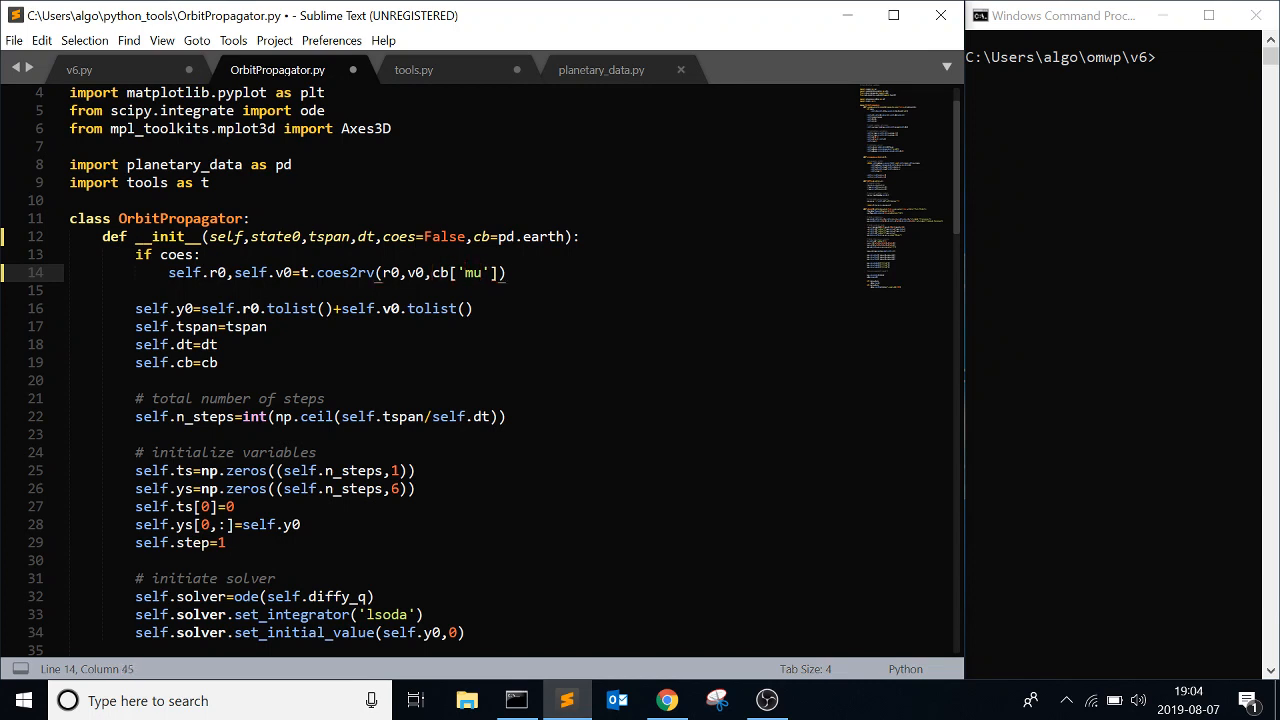
text(mu=)
key(End)
key(Return)
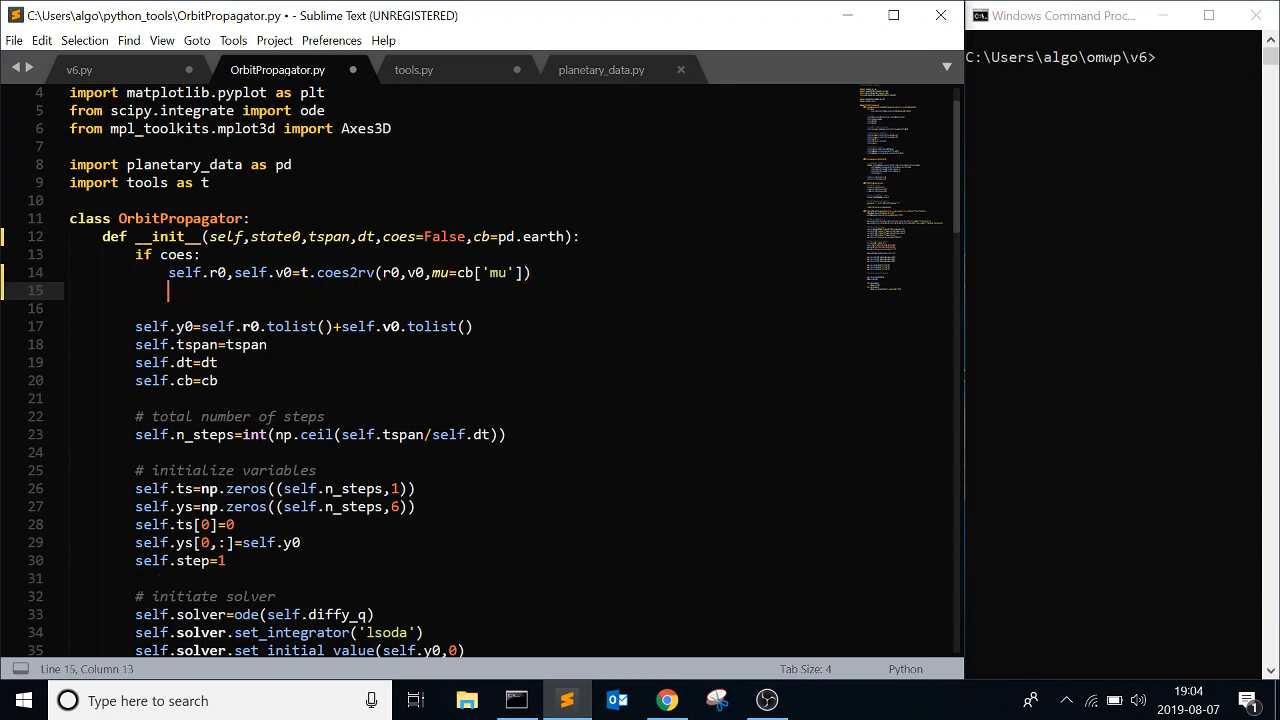
text(else:)
key(Return)
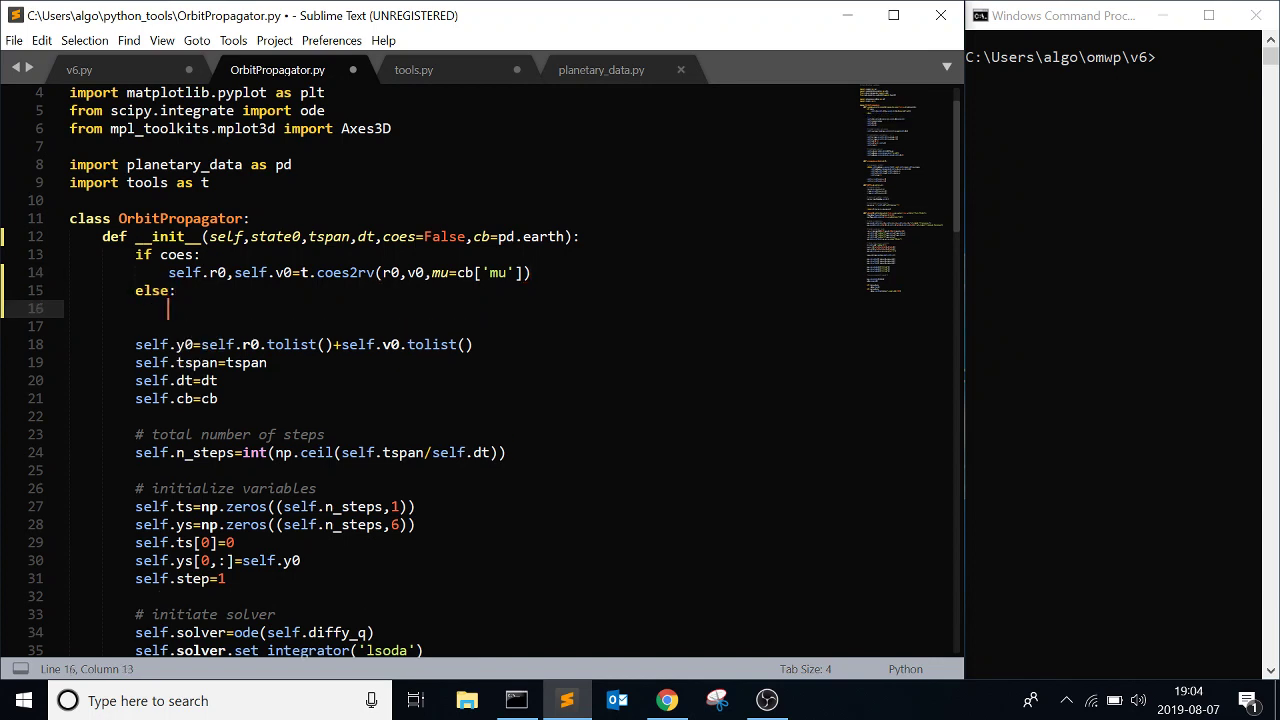
text(self.r0)
text(=setate0[:3)
key(Right)
key(Return)
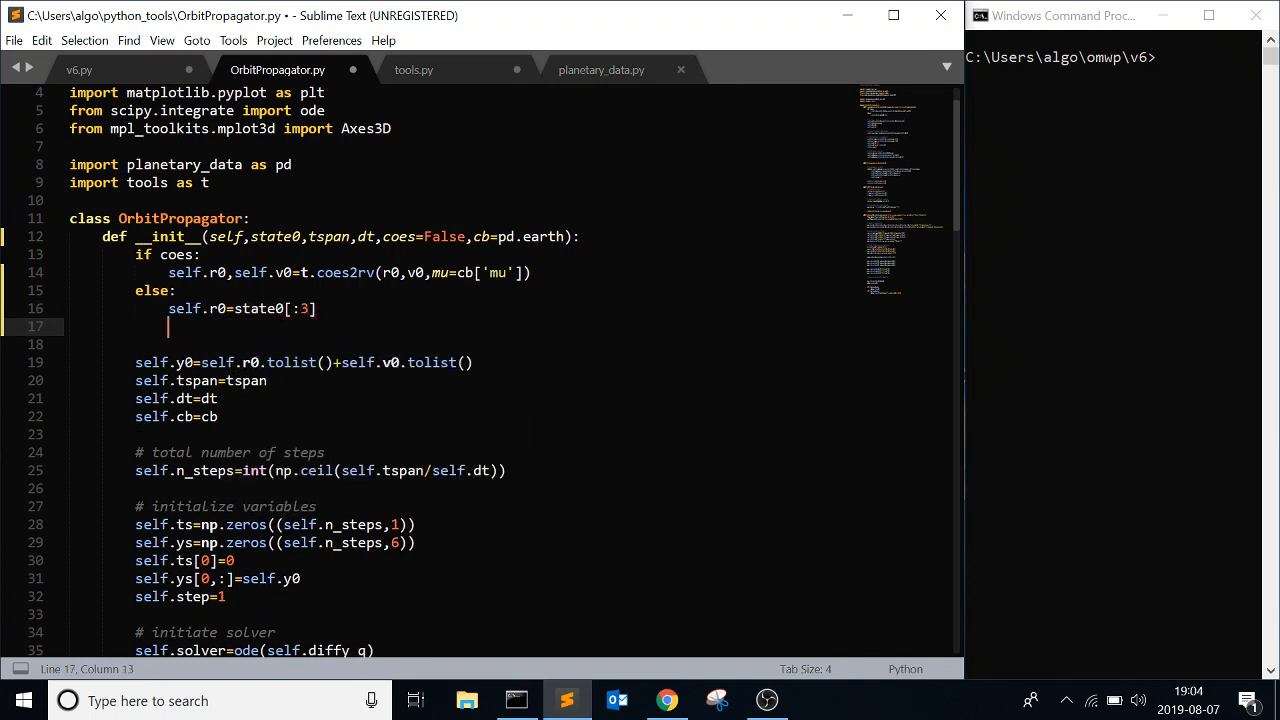
text(self.v0=state0[3:)
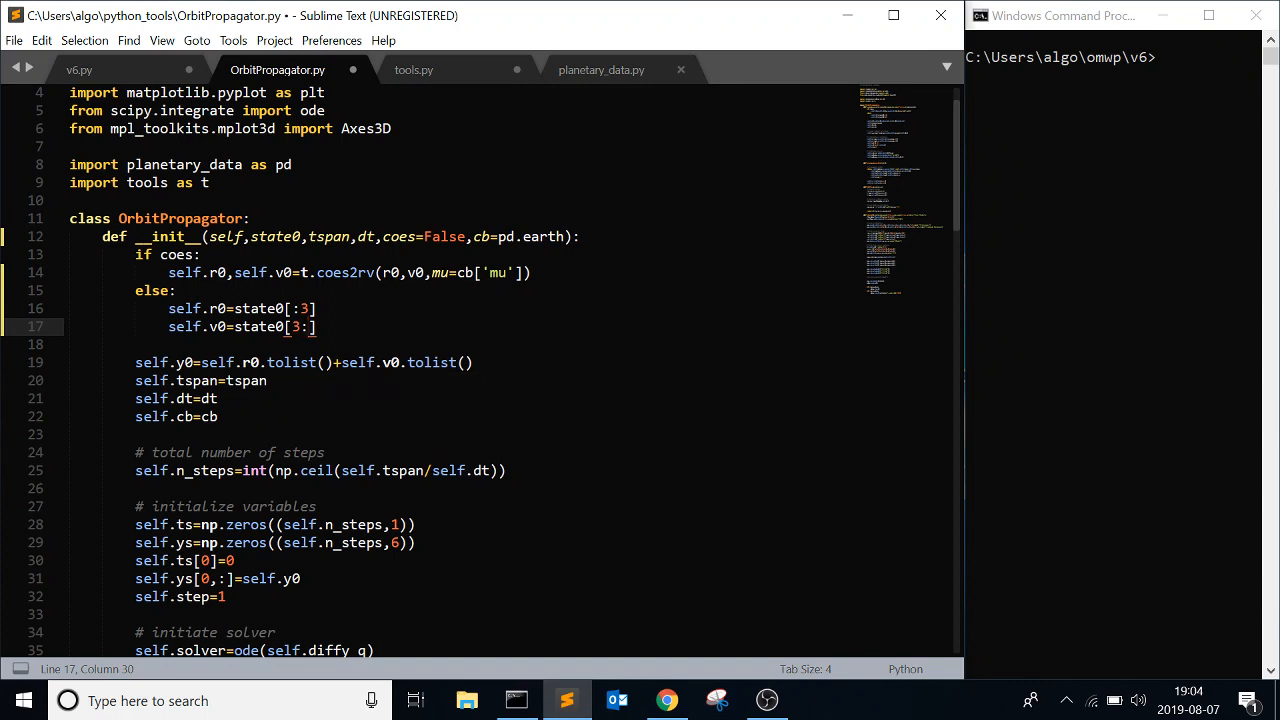
key(ctrl+s)
scroll(480, 400, down, 5)
scroll(480, 400, up, 8)
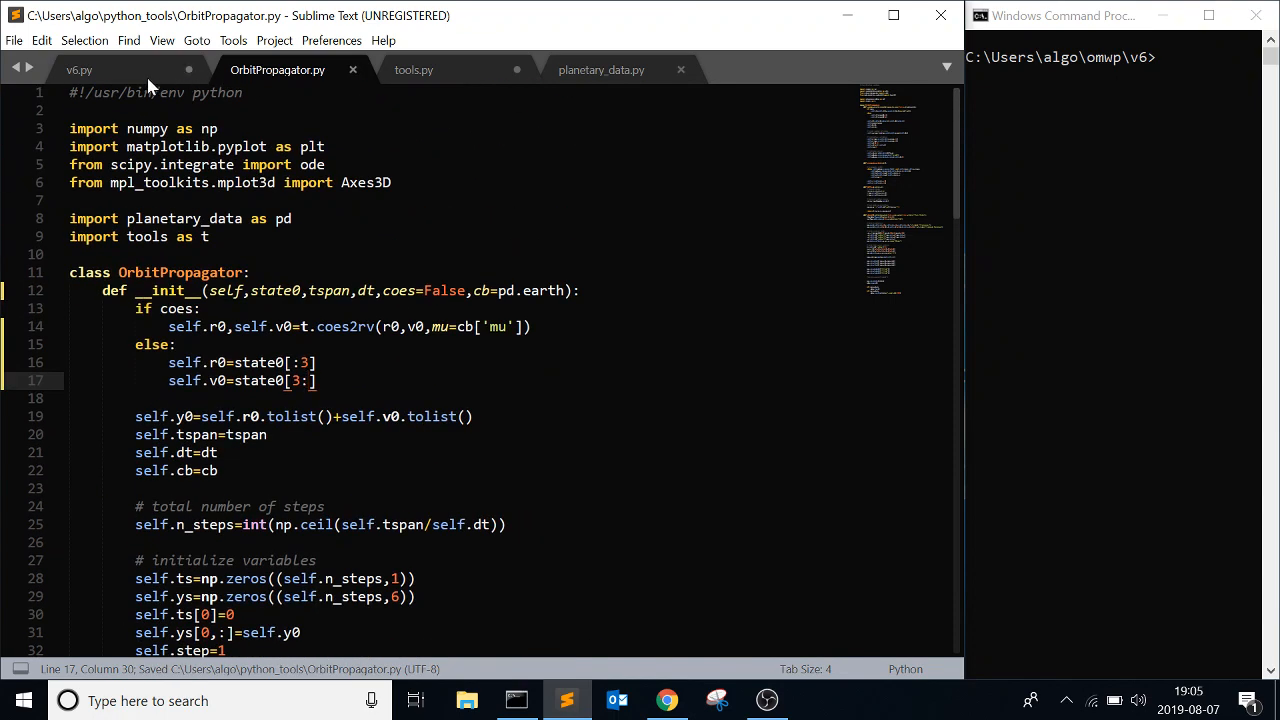
Step: In tools.py, expand coes2rv with a smaller font and review its coes, deg and mu parameters
click(457, 64)
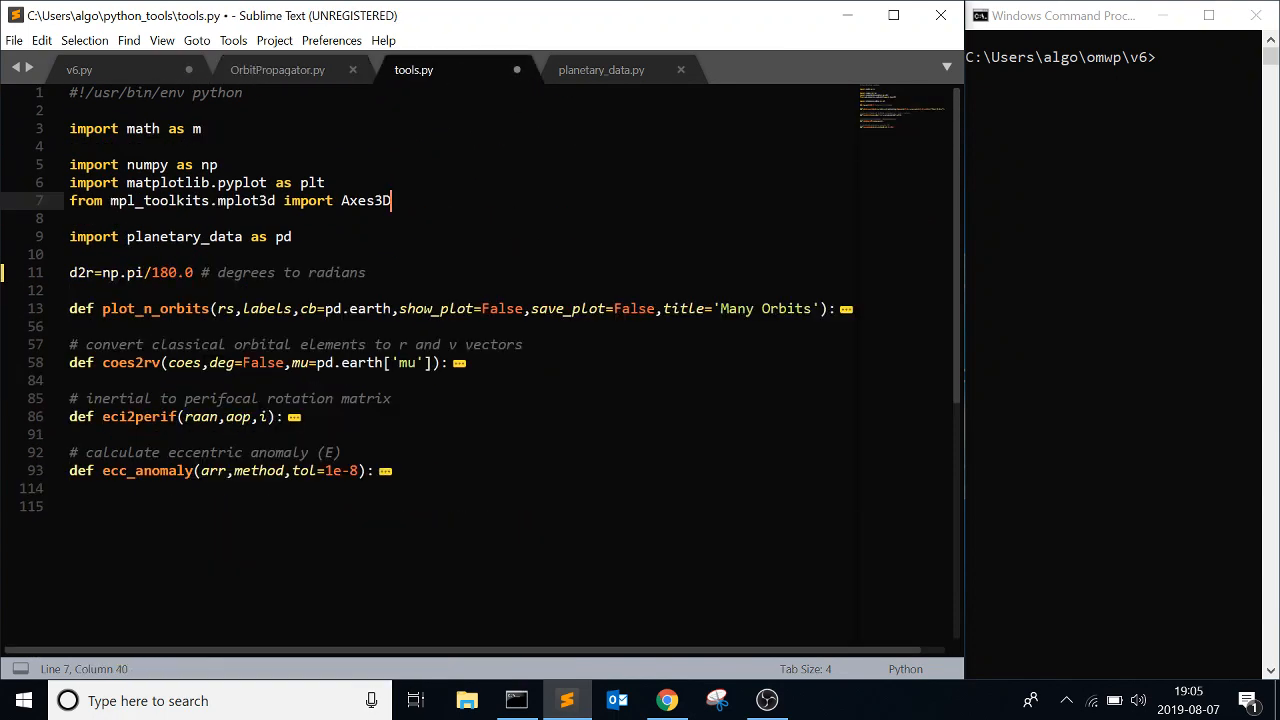
click(55, 363)
scroll(55, 363, down, 5)
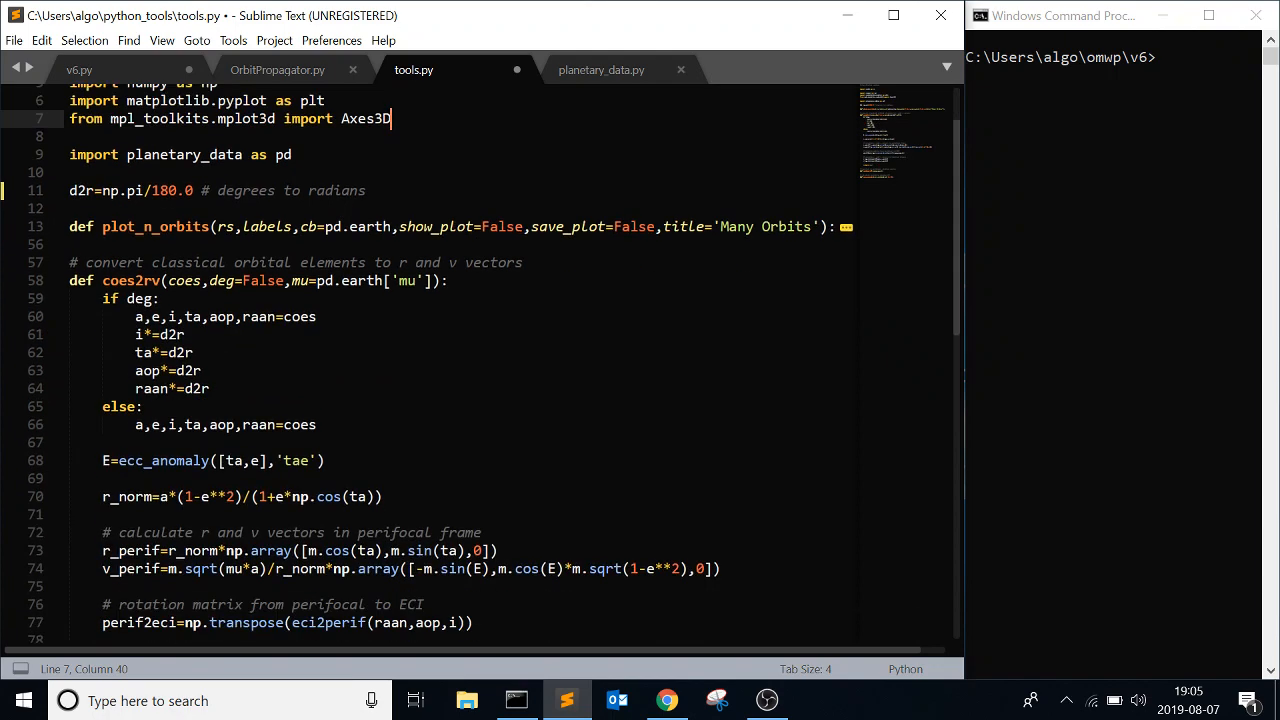
scroll(55, 363, down, 3)
scroll(55, 363, up, 3)
key(ctrl+minus)
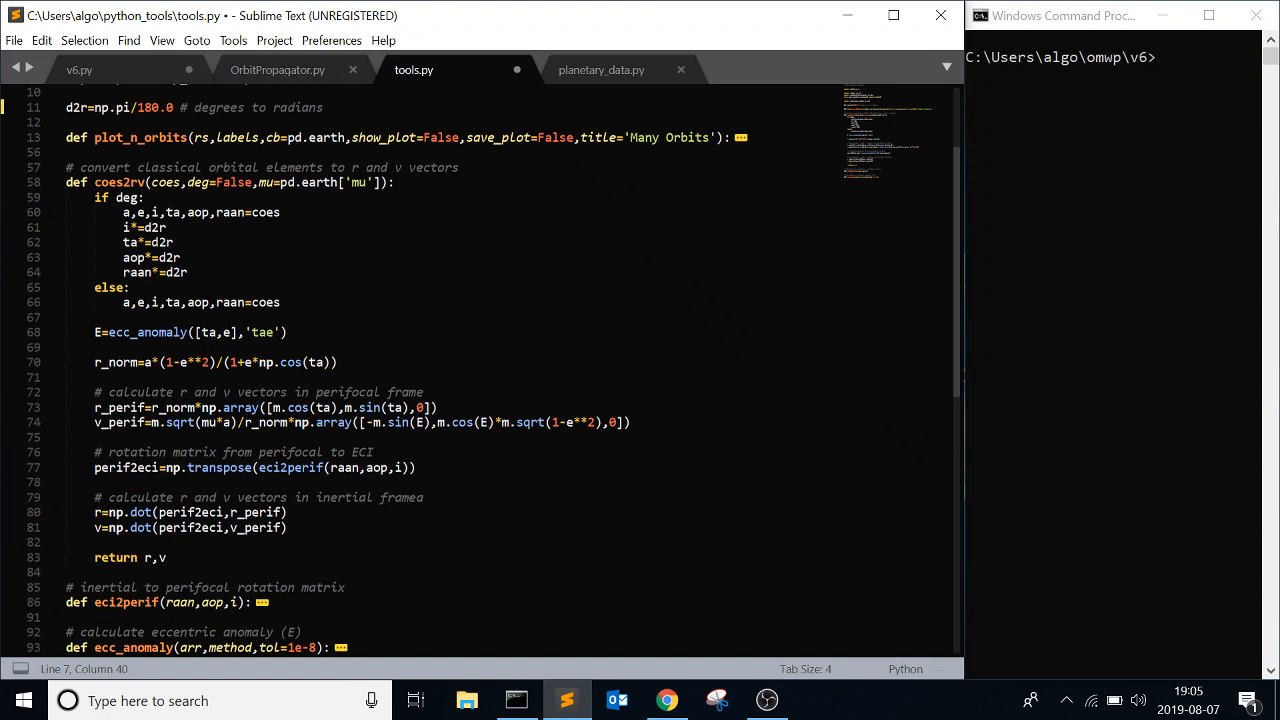
double_click(164, 182)
double_click(198, 182)
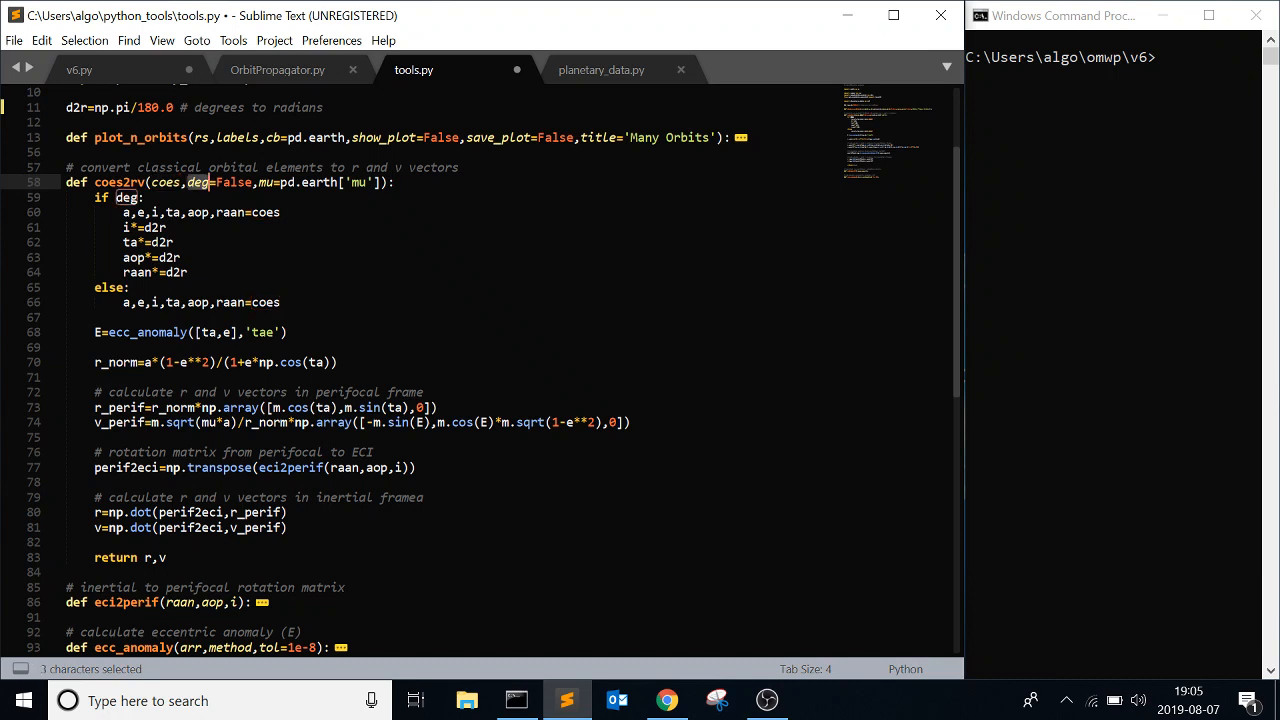
scroll(400, 350, up, 5)
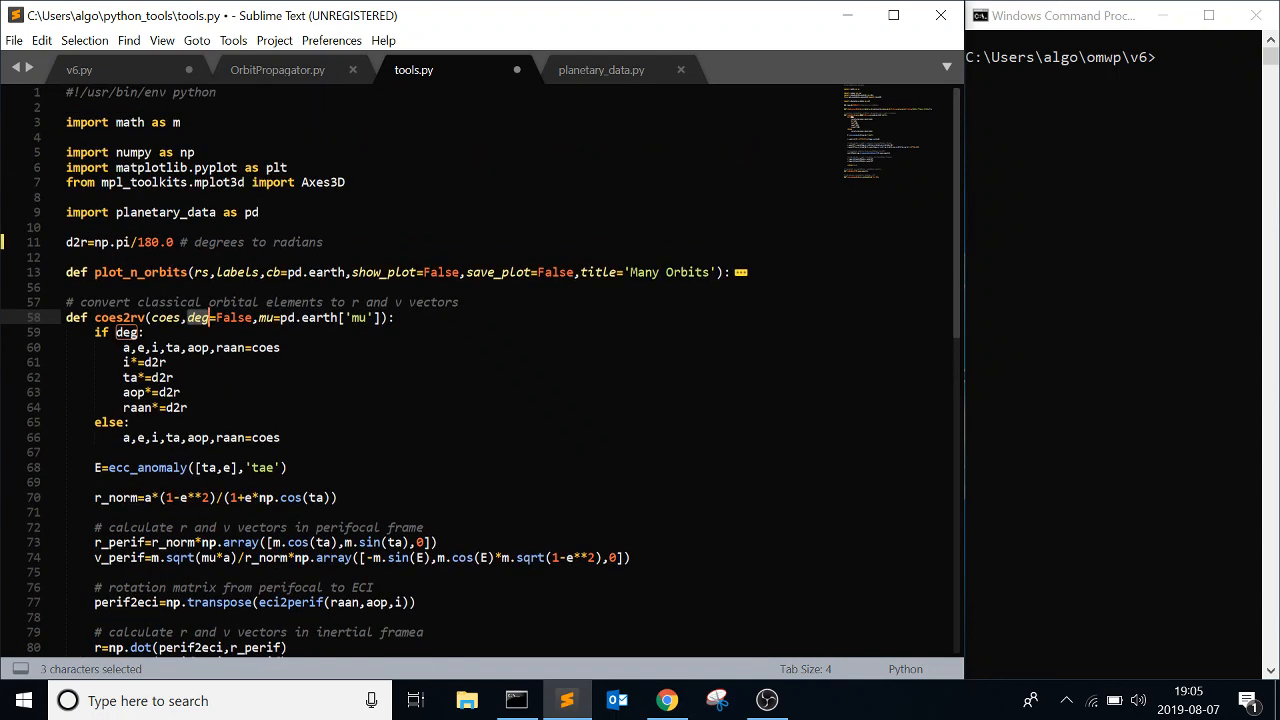
scroll(400, 350, down, 3)
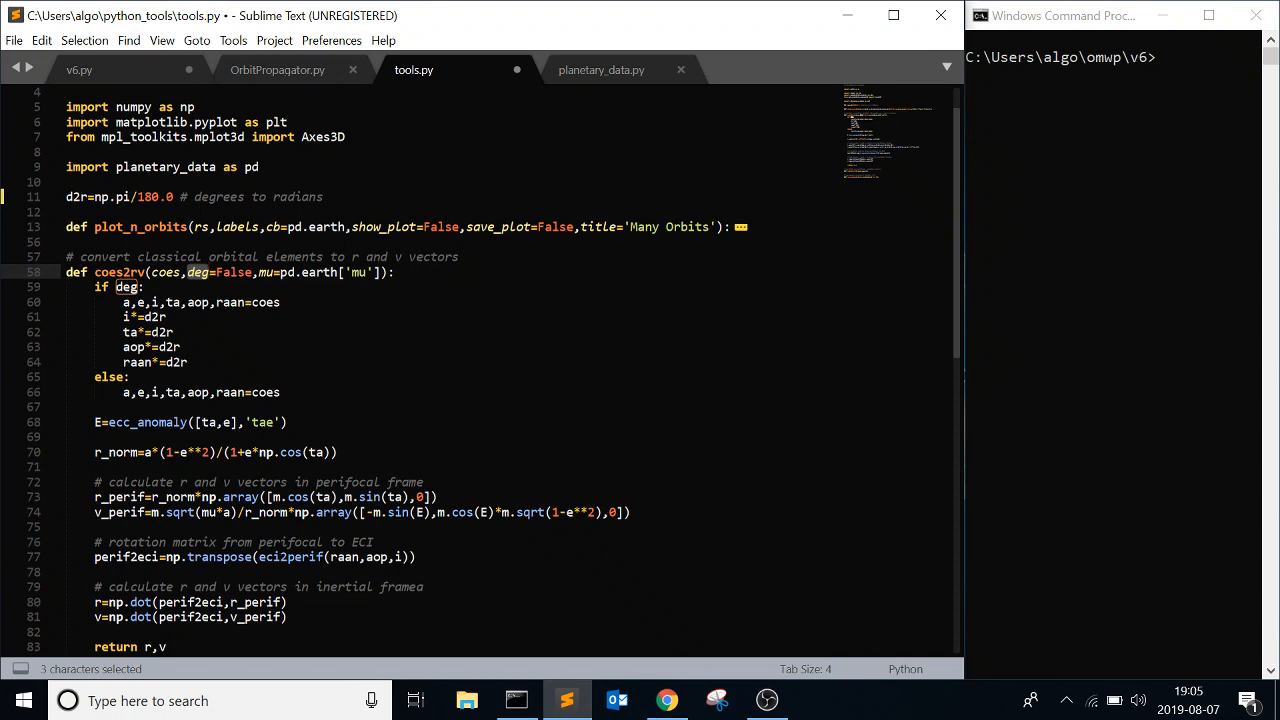
double_click(266, 272)
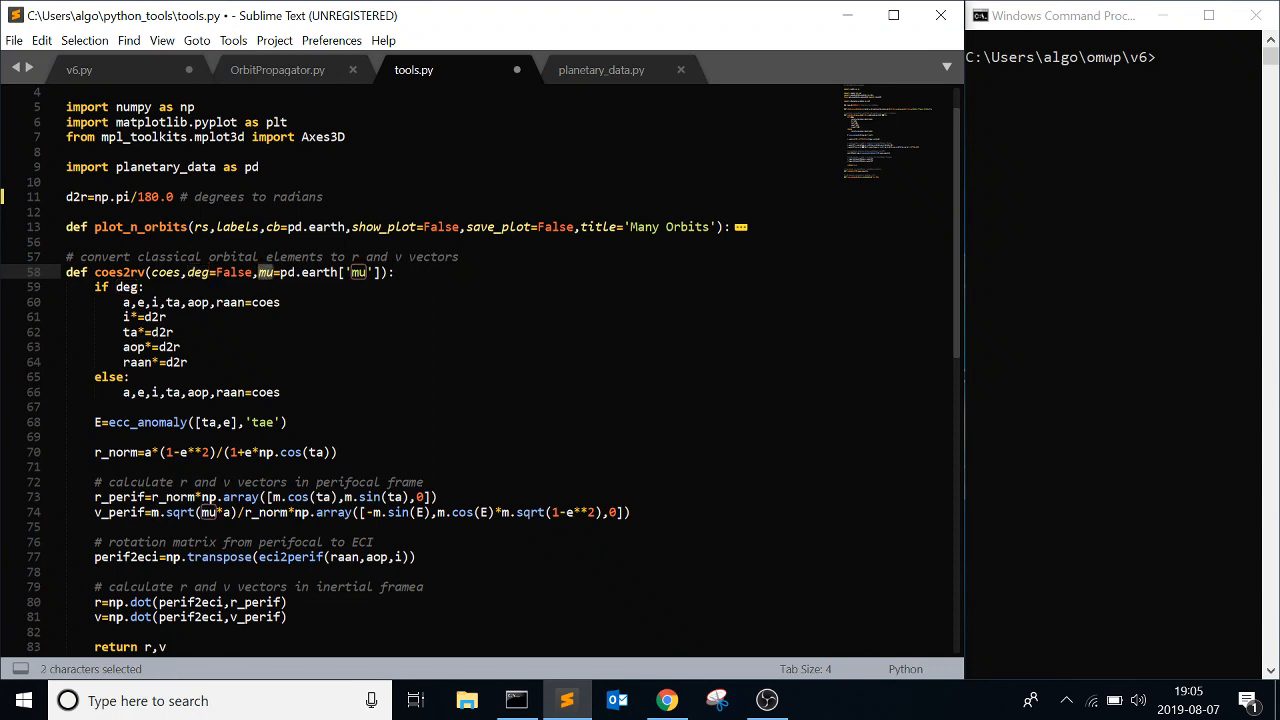
click(285, 302)
scroll(285, 302, down, 3)
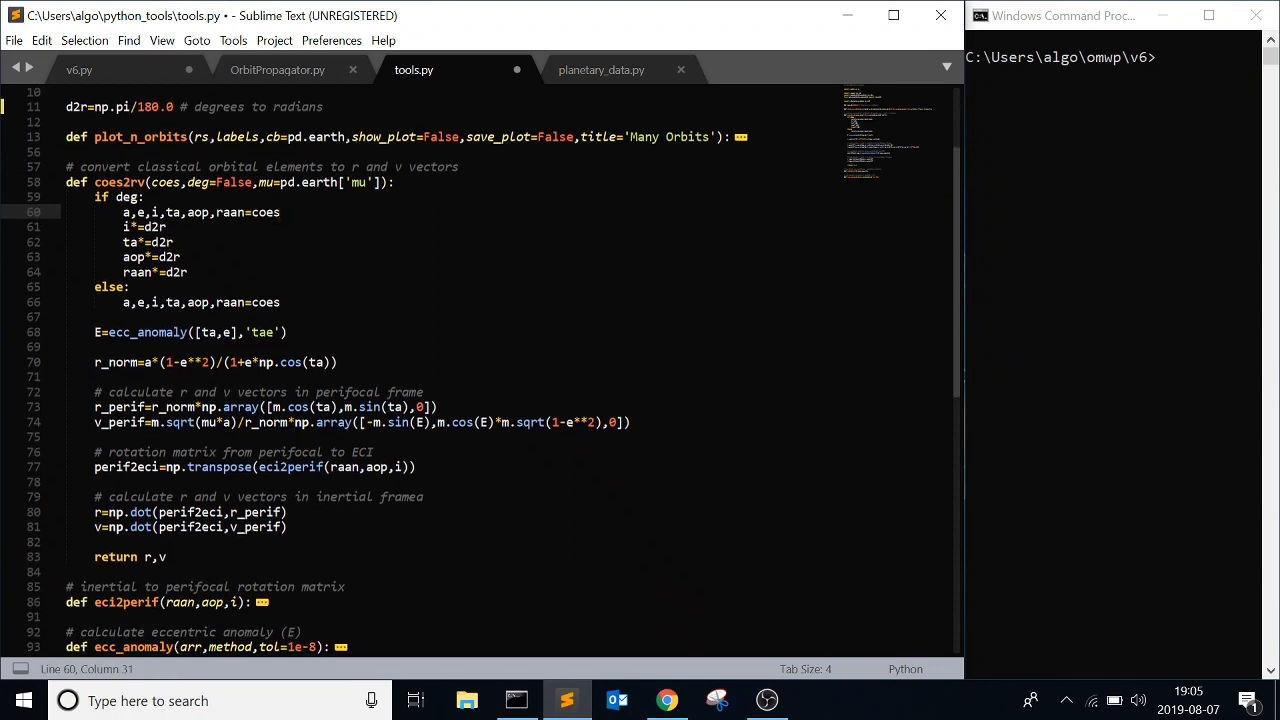
scroll(400, 350, down, 5)
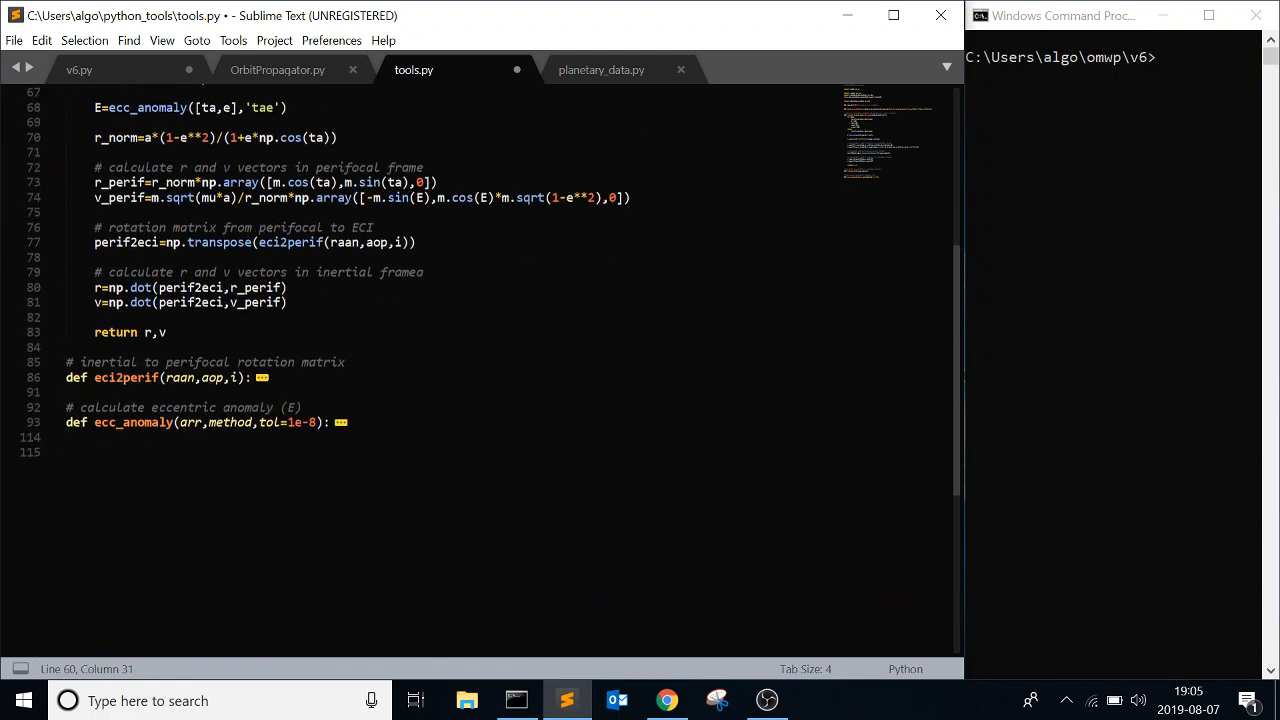
Step: Expand ecc_anomaly and review its newton and tae method branches, including the Me variable
click(52, 422)
scroll(52, 422, down, 4)
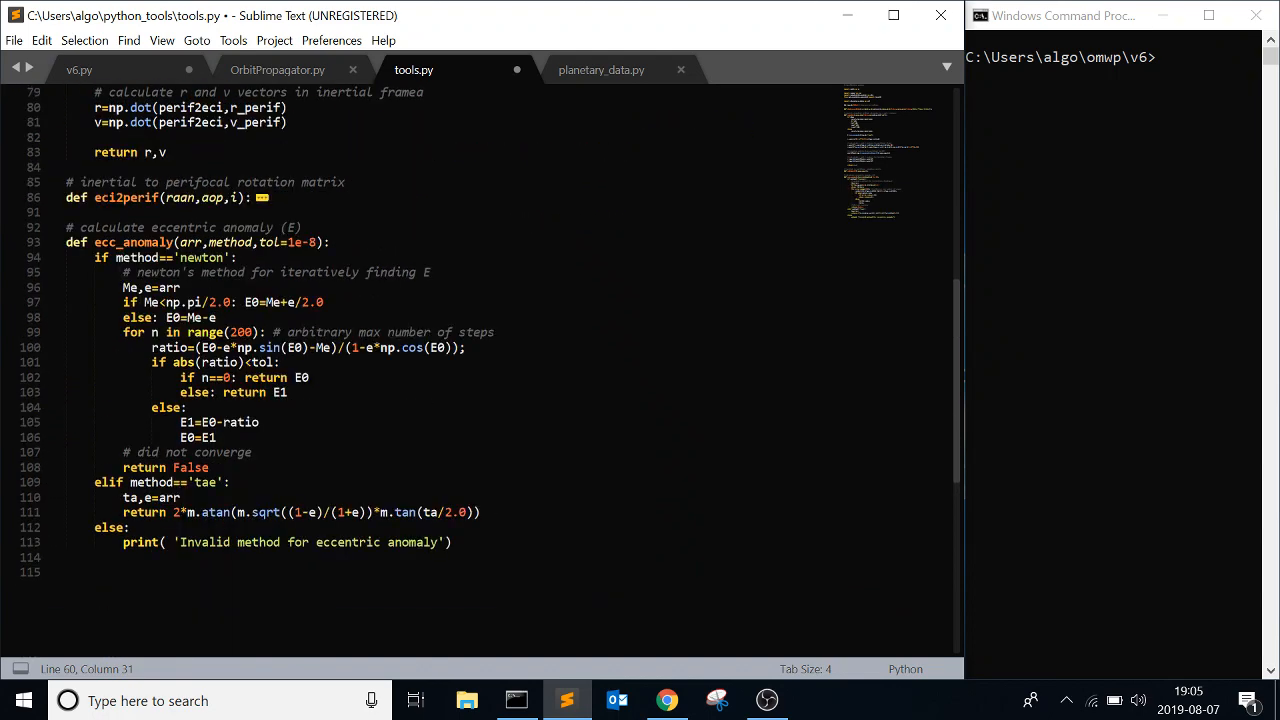
scroll(400, 350, up, 5)
scroll(400, 350, up, 5)
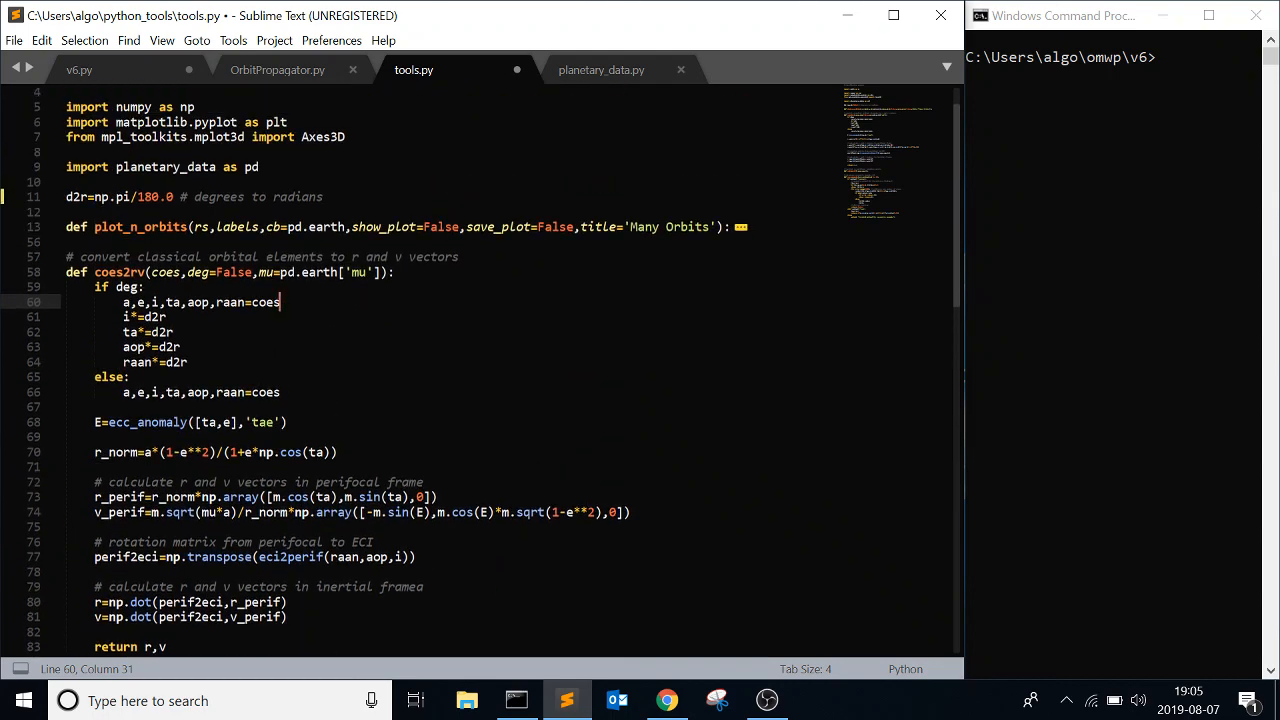
scroll(400, 350, down, 5)
scroll(400, 350, down, 5)
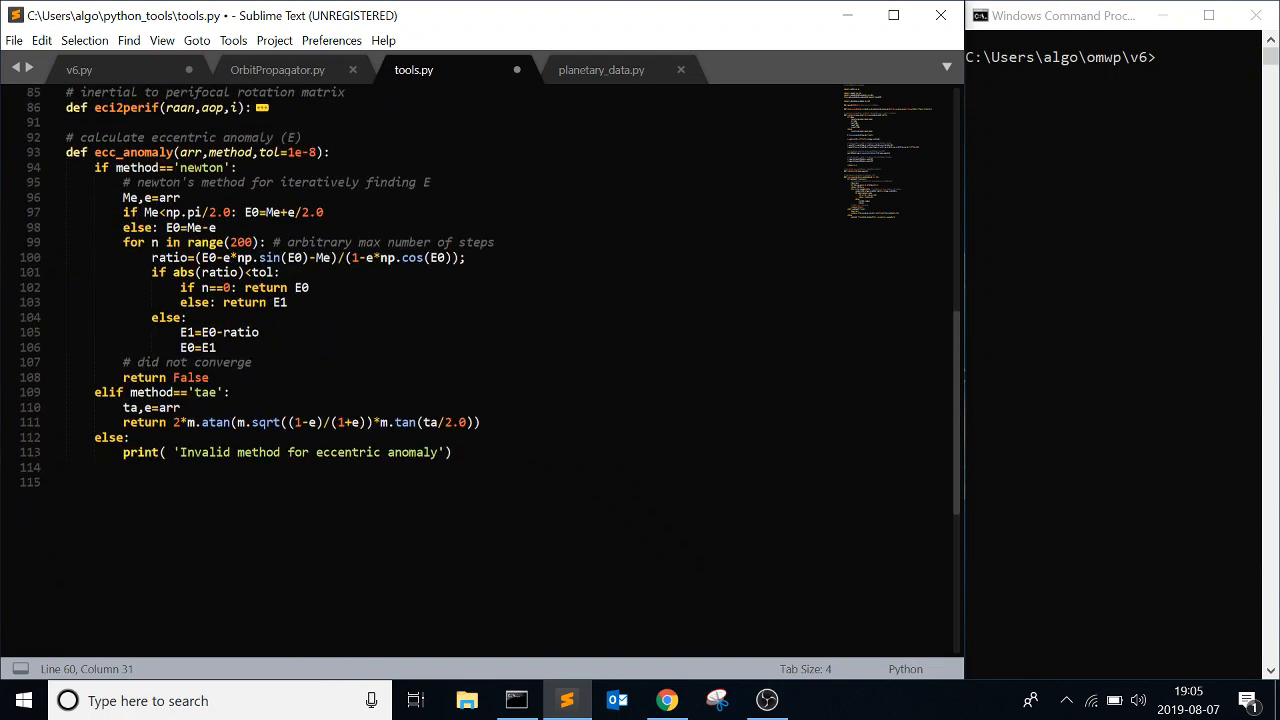
drag(130, 437, 65, 407)
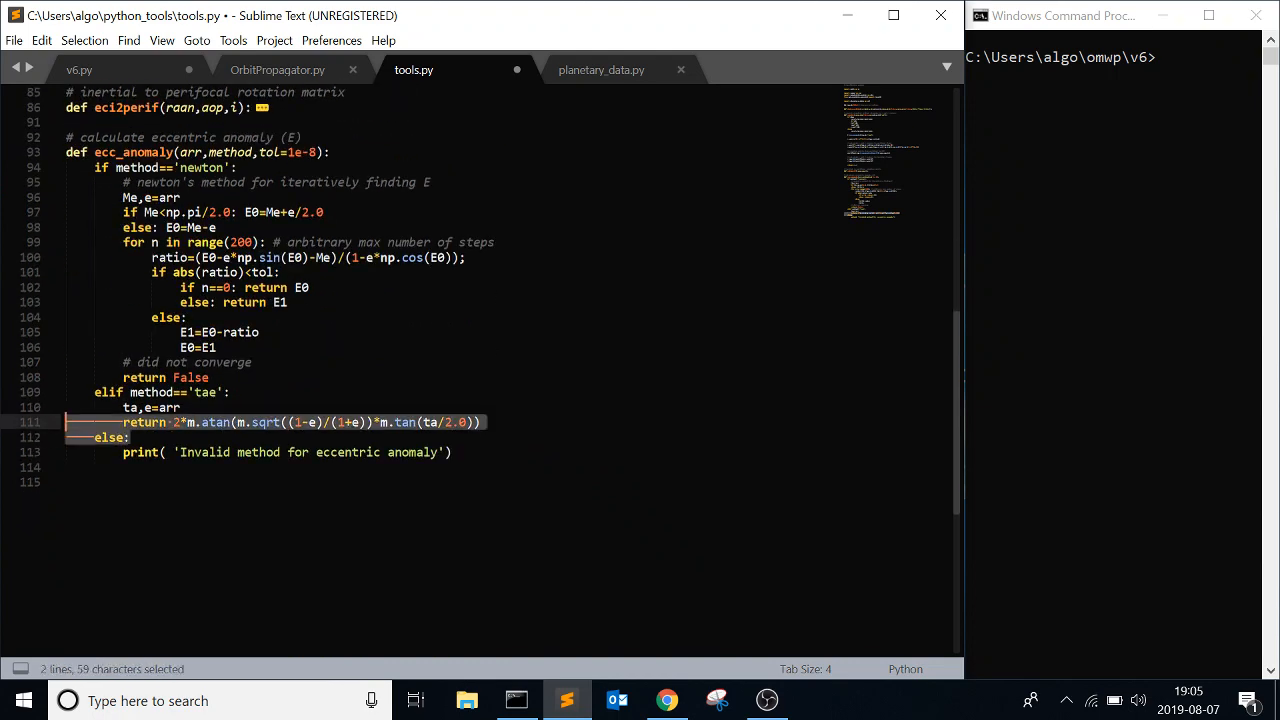
click(210, 377)
scroll(400, 350, up, 2)
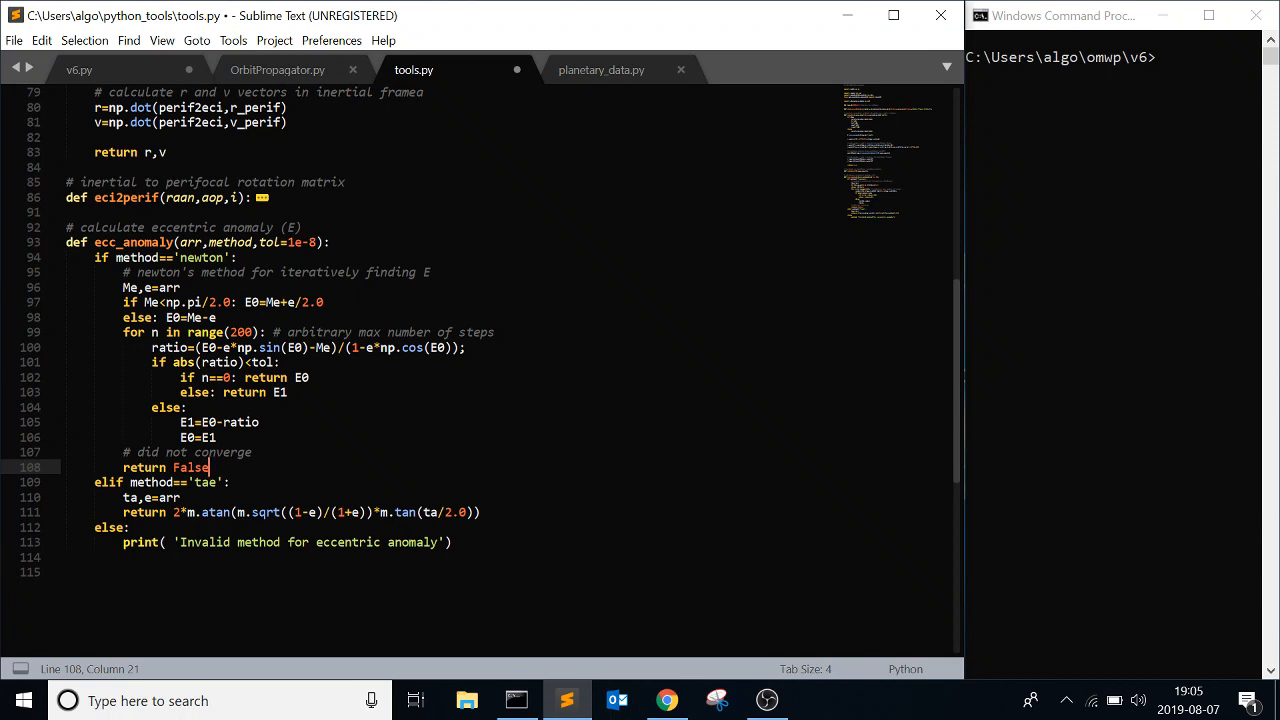
drag(480, 512, 94, 482)
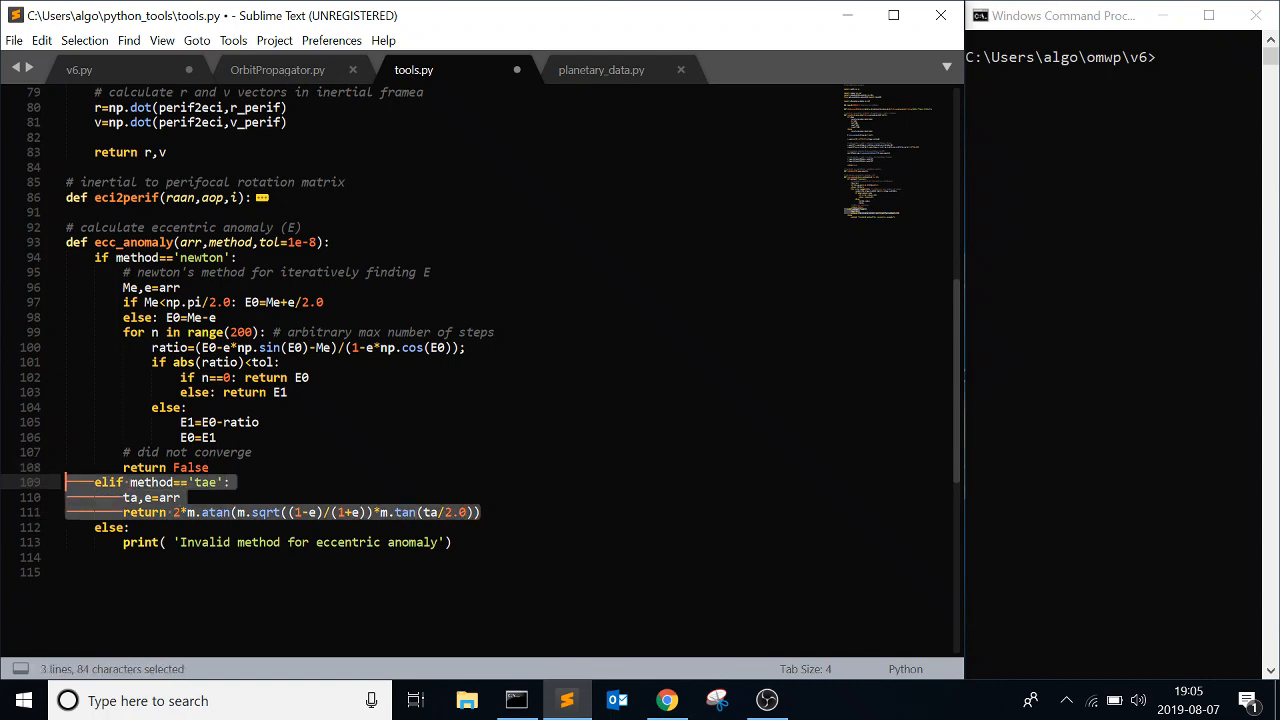
click(286, 272)
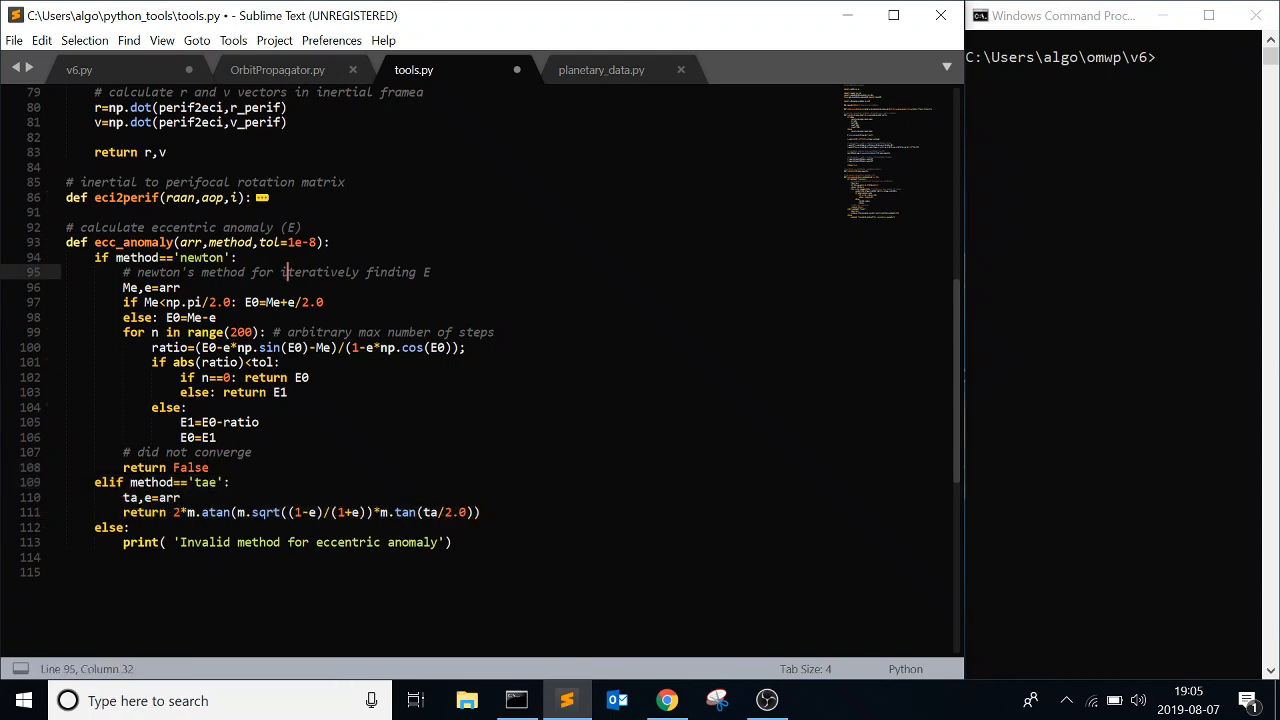
scroll(400, 400, up, 4)
scroll(400, 400, down, 1)
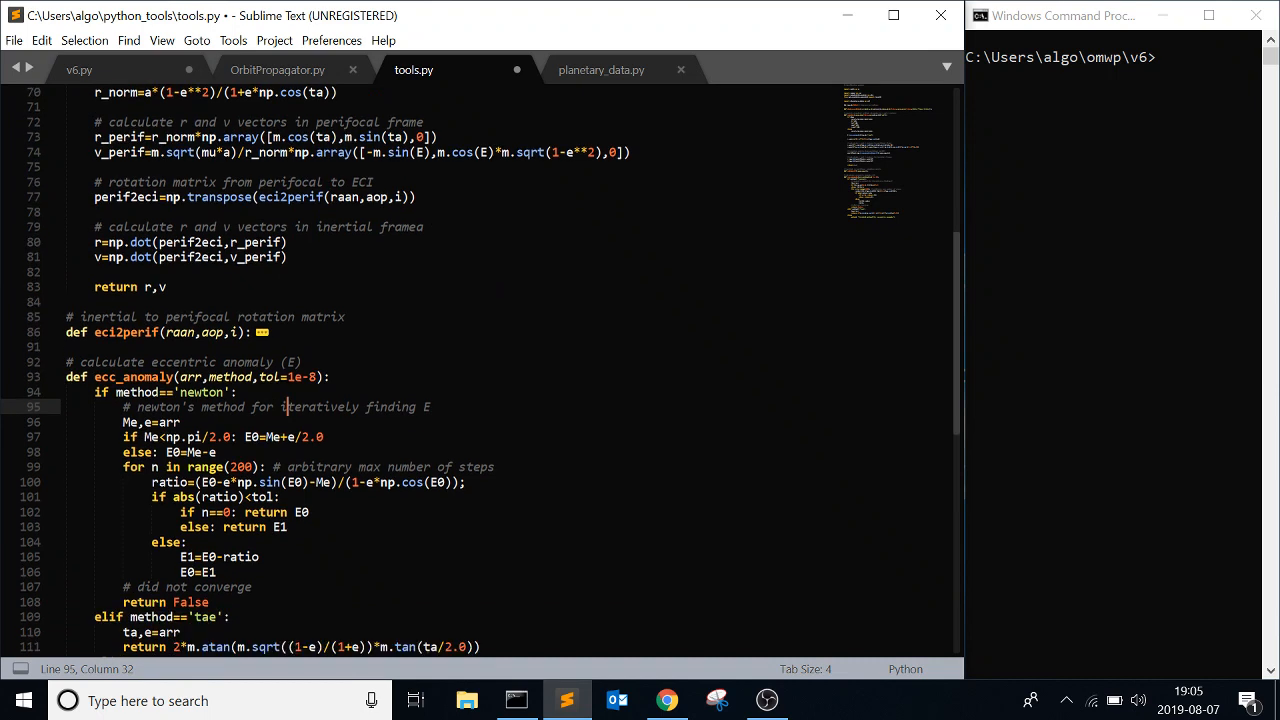
scroll(400, 400, down, 1)
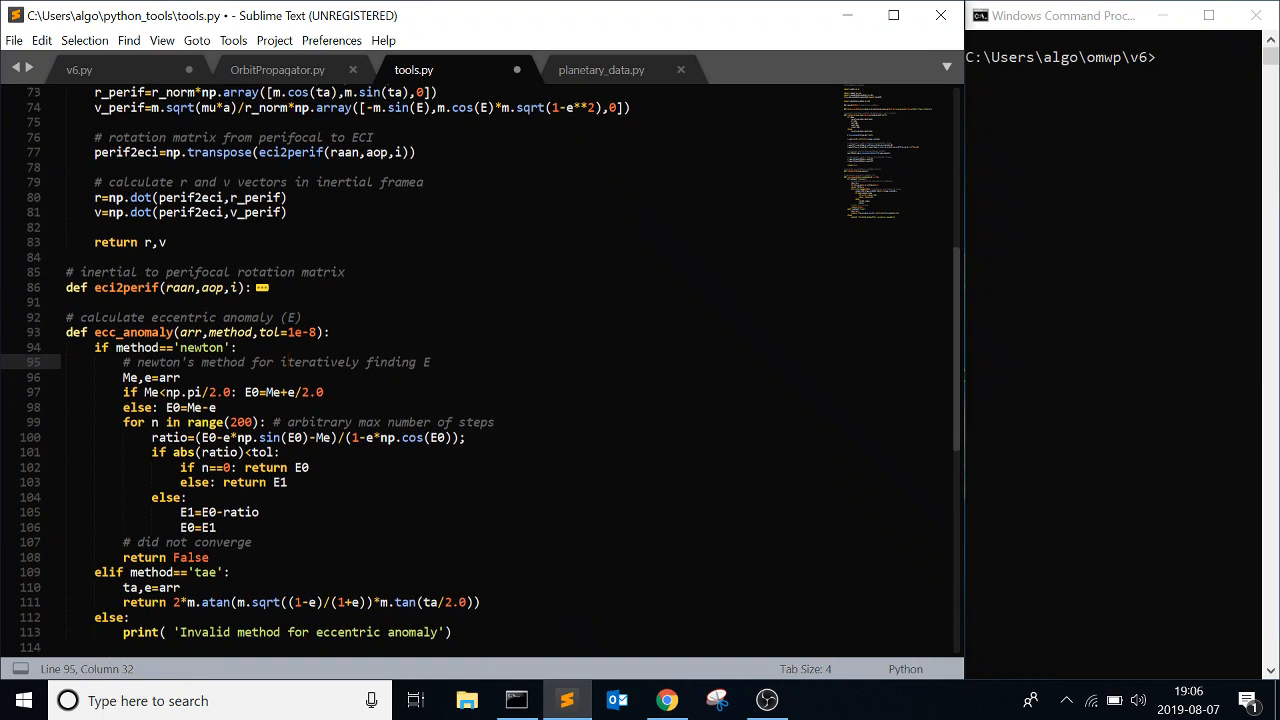
double_click(130, 377)
scroll(400, 400, up, 5)
scroll(400, 400, up, 5)
scroll(400, 400, down, 1)
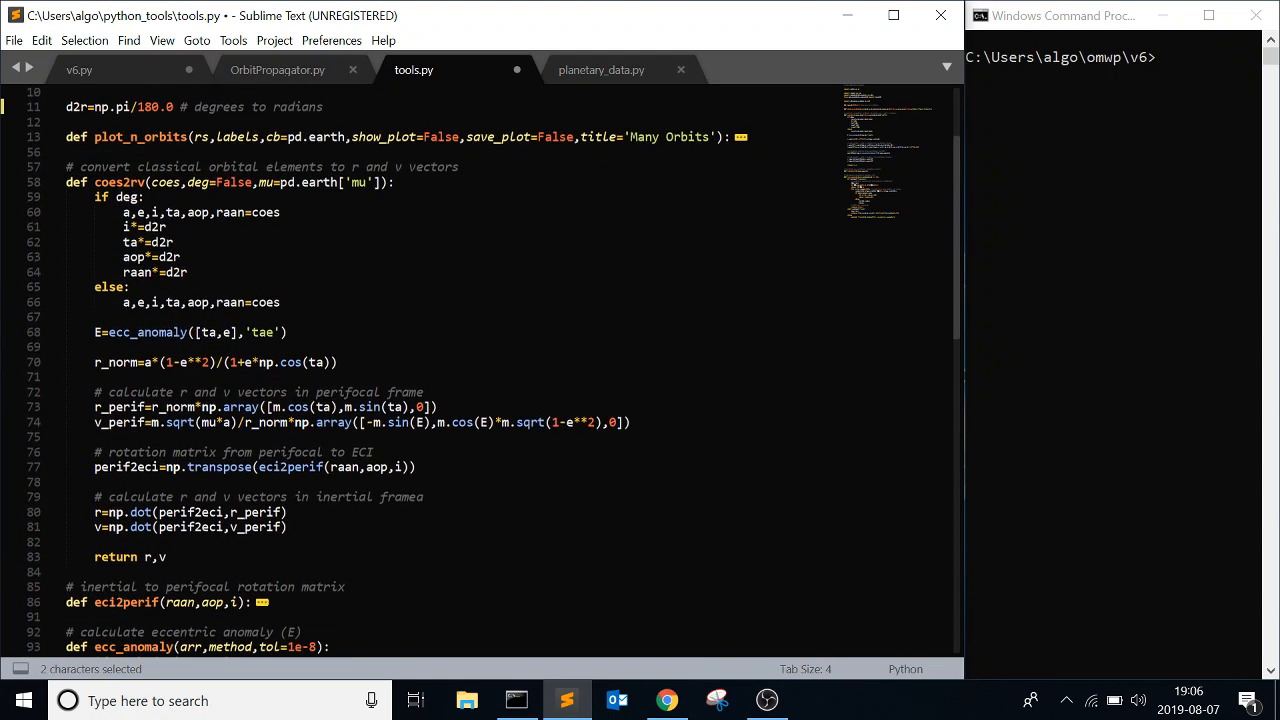
Step: Bring the browser up and view the MathWorld Eccentric Anomaly and Auxiliary Circle pages
click(667, 700)
click(352, 8)
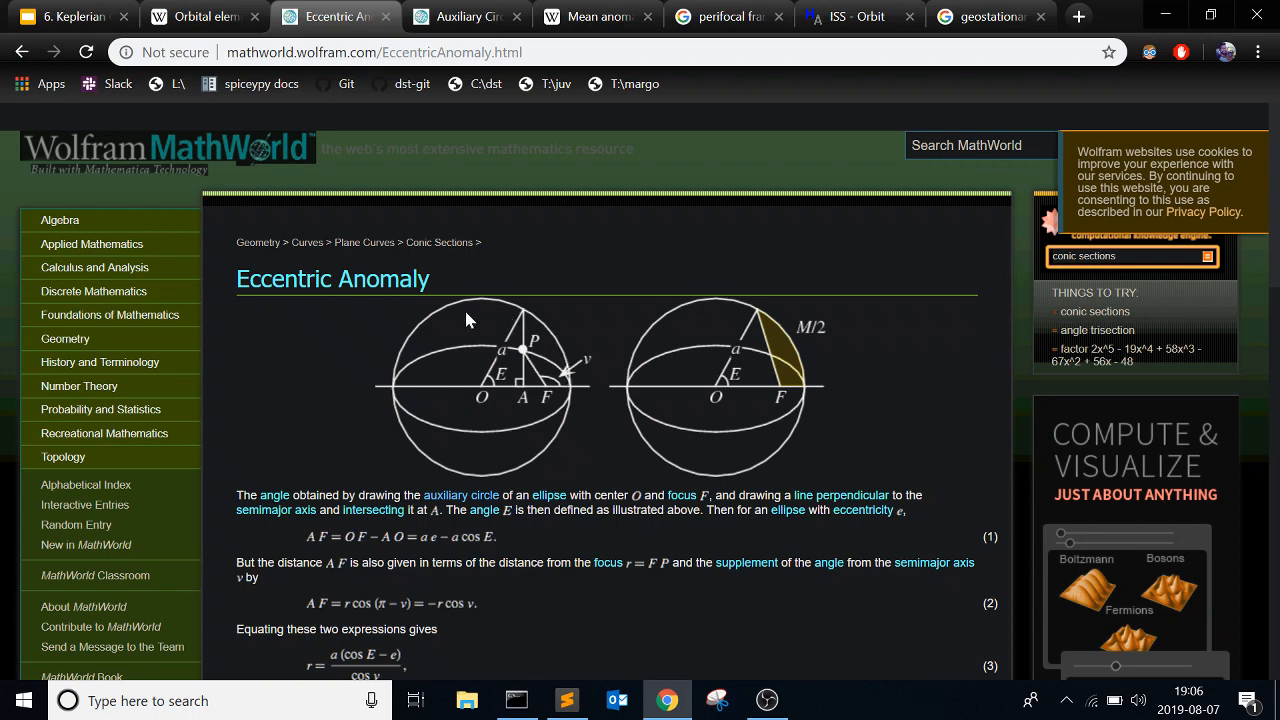
click(460, 16)
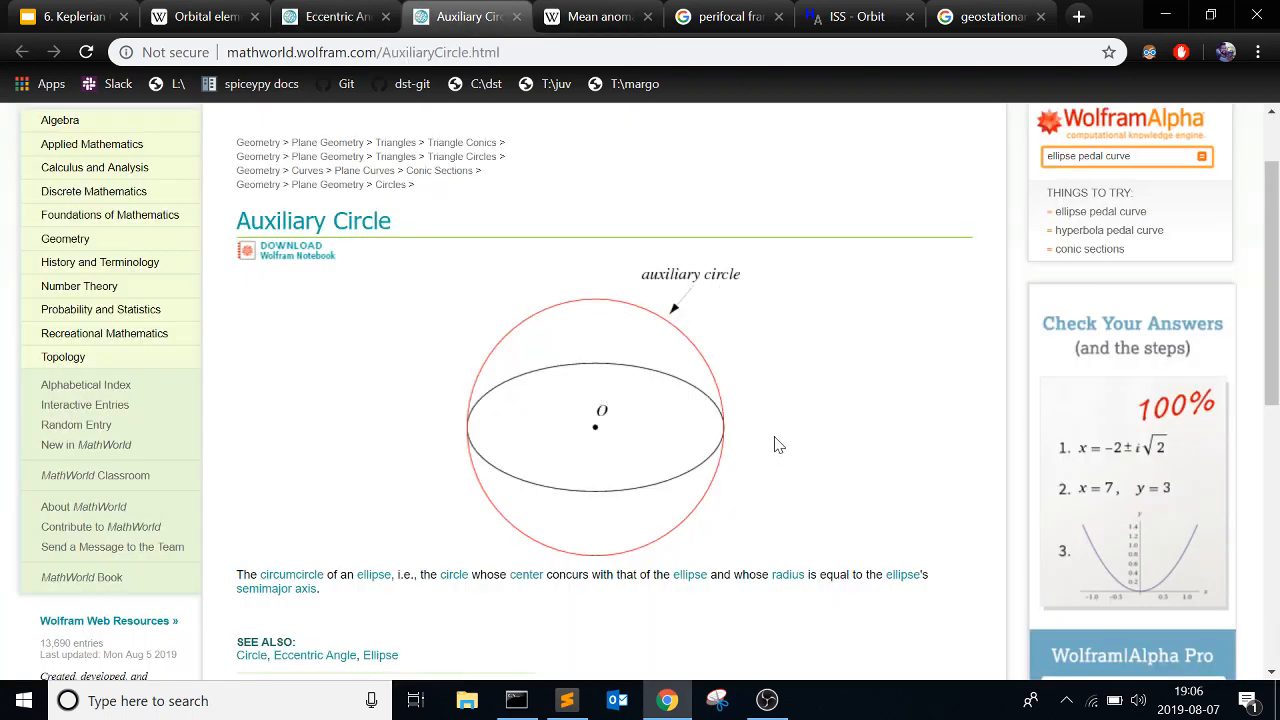
scroll(770, 450, down, 1)
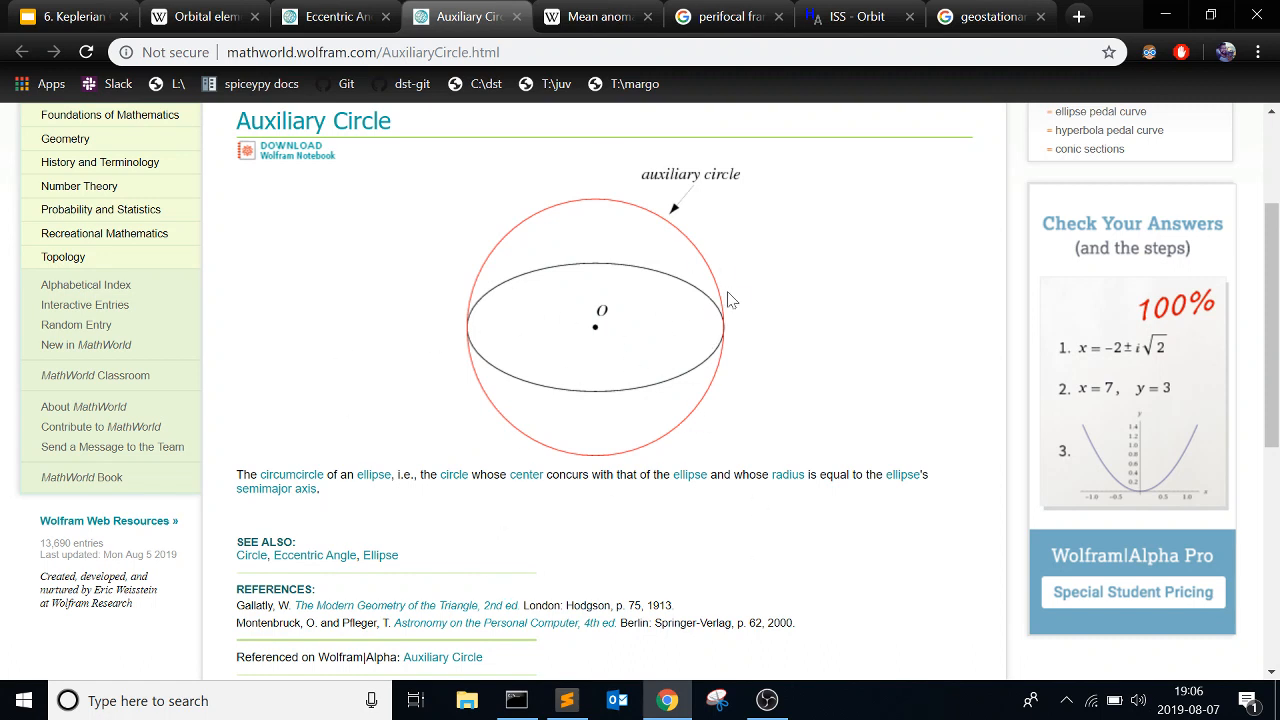
click(337, 16)
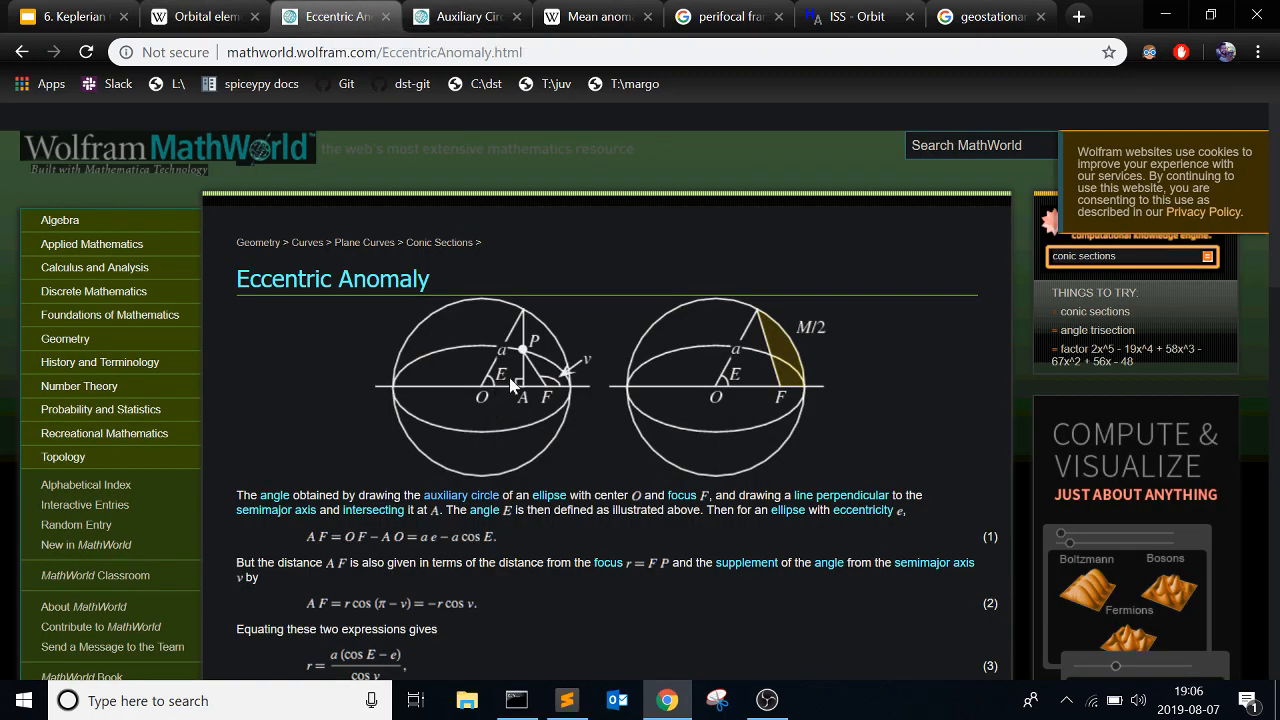
scroll(515, 383, up, 1)
scroll(515, 383, up, 1)
scroll(632, 383, down, 2)
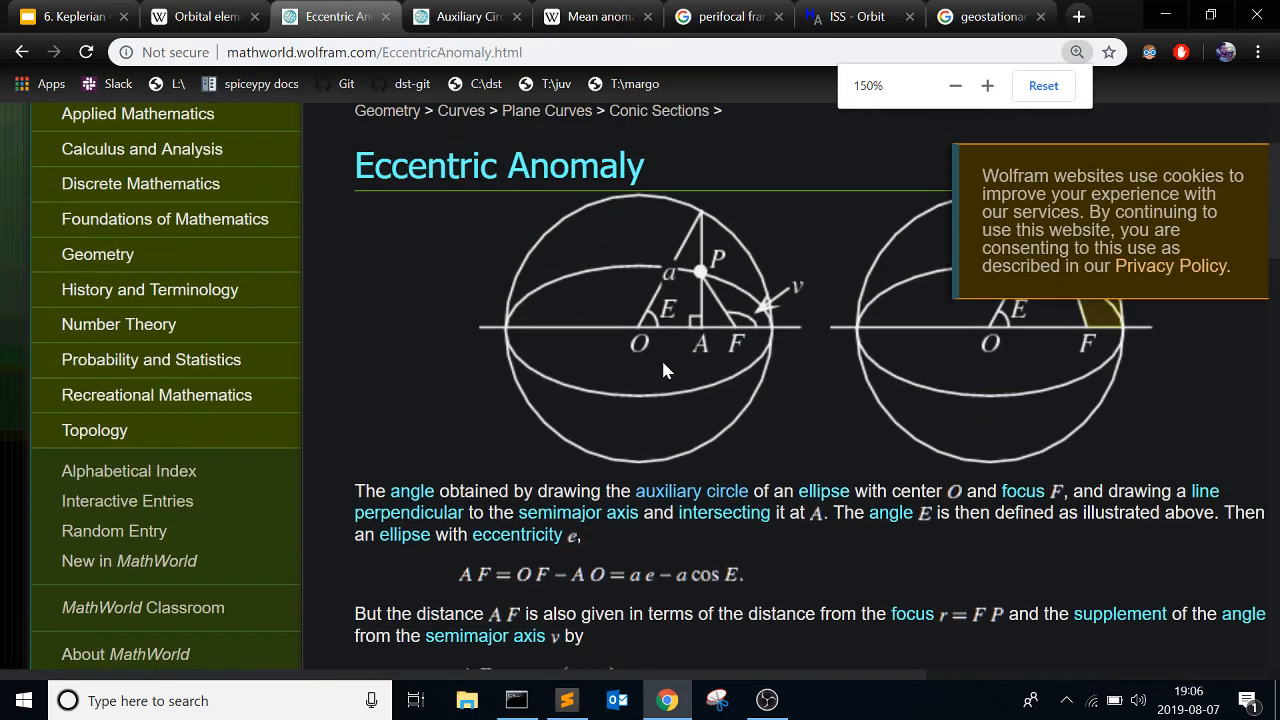
scroll(662, 358, up, 1)
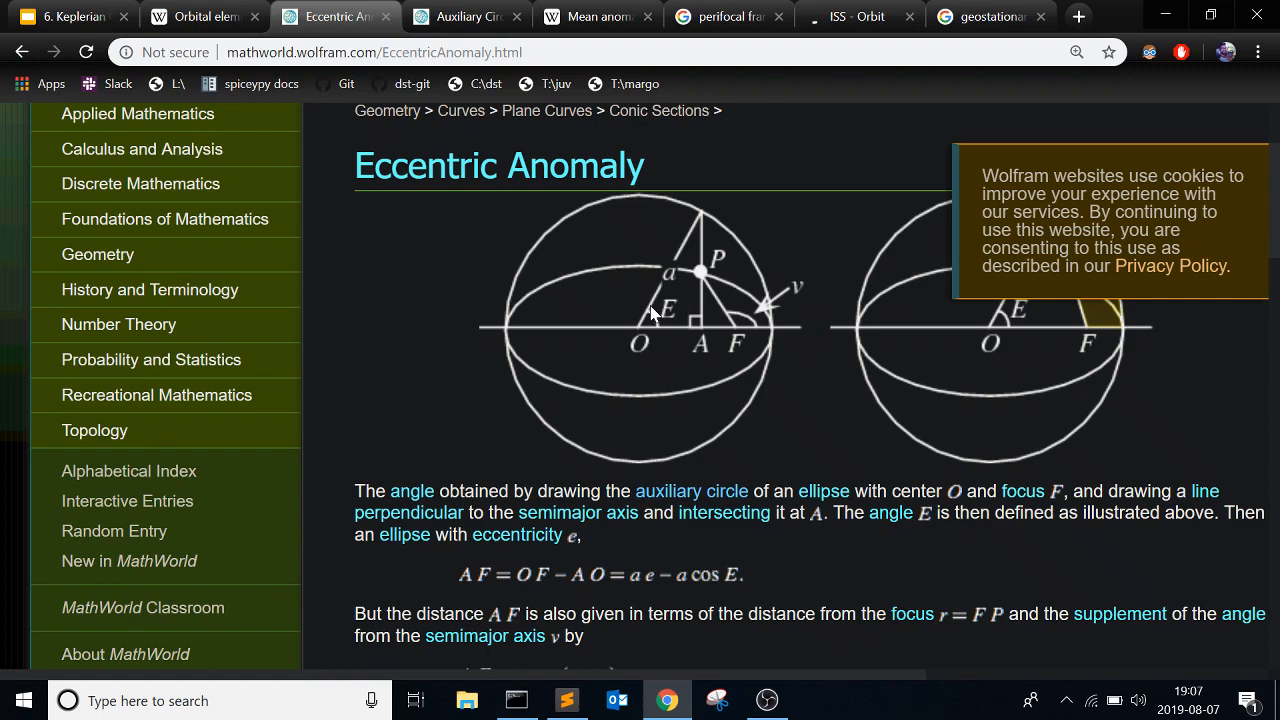
Step: Adjust the page zoom and switch to the Wikipedia Mean anomaly article
key(super)
key(ctrl+plus)
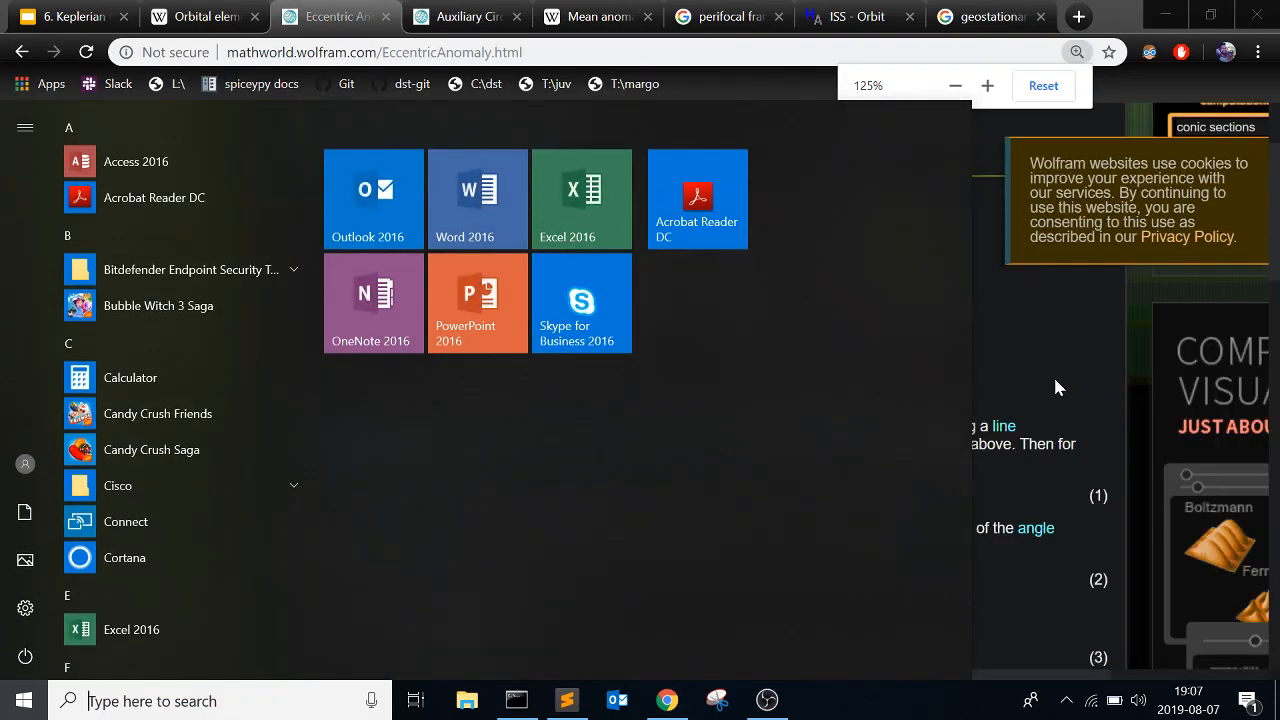
key(Escape)
scroll(1053, 375, up, 1)
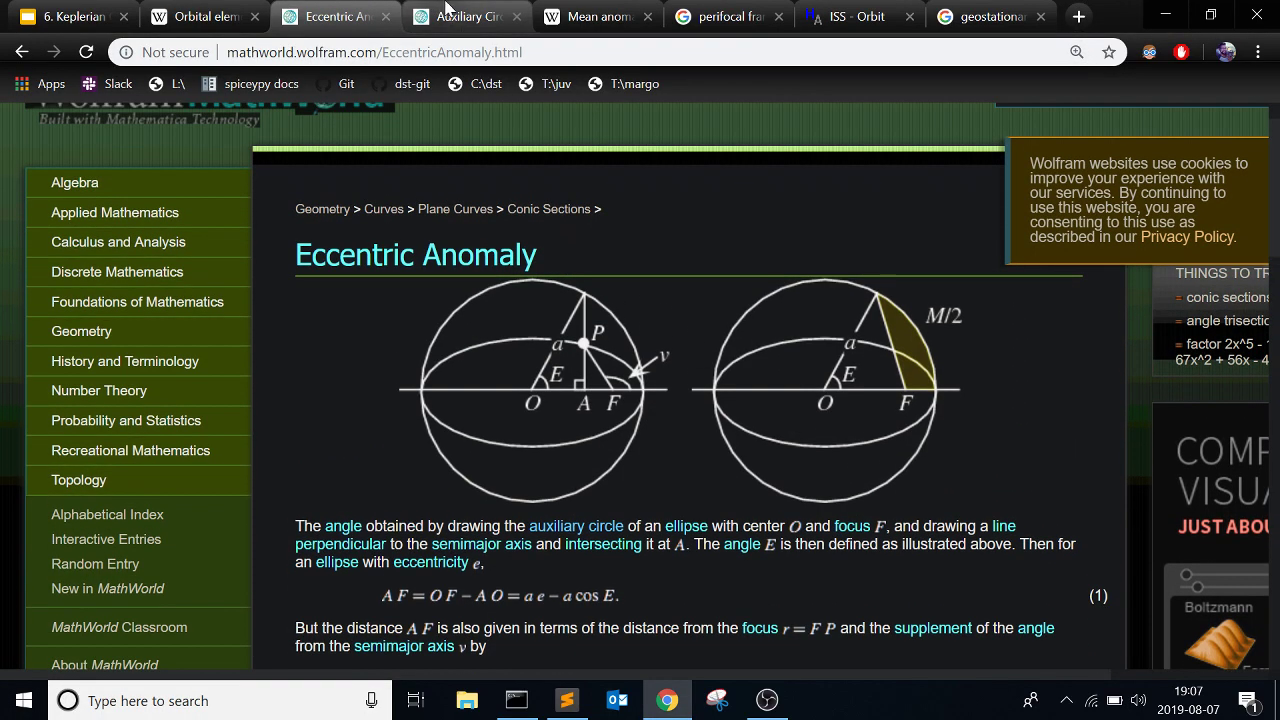
click(445, 8)
click(330, 16)
Step: Look over the Mean anomaly article, then minimize Chrome to return to tools.py
click(595, 16)
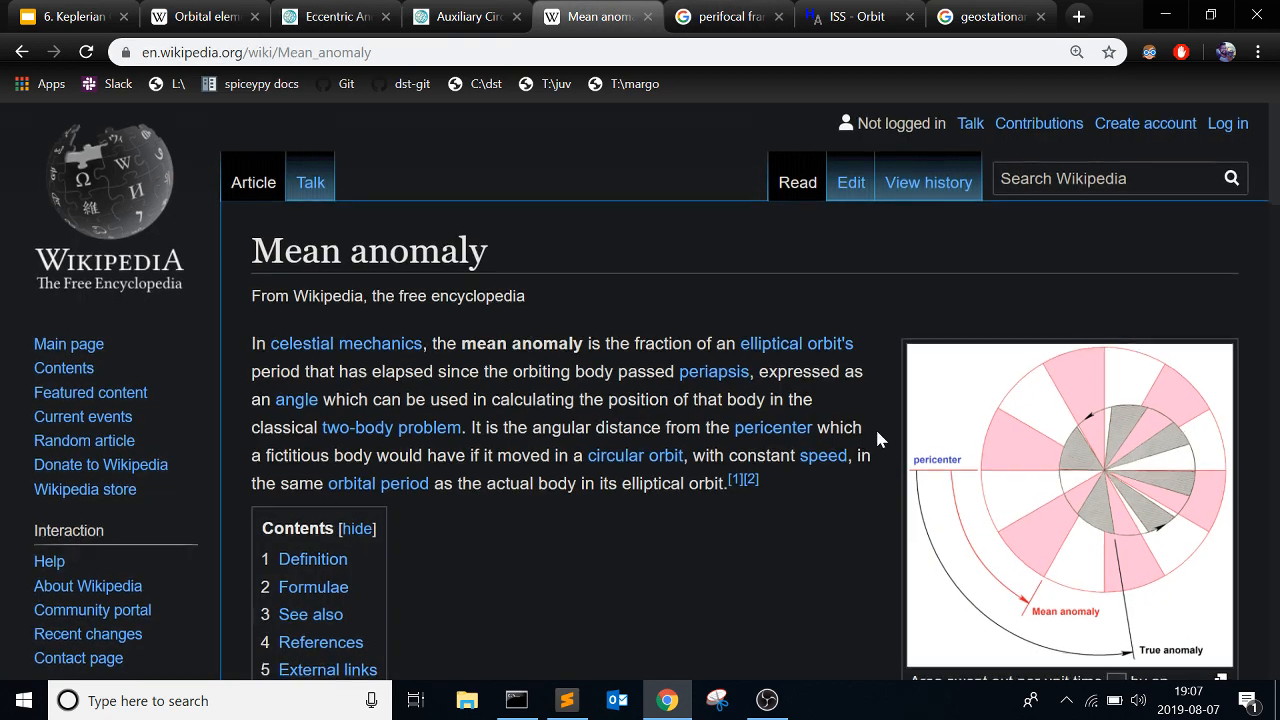
scroll(878, 437, down, 1)
scroll(878, 437, down, 1)
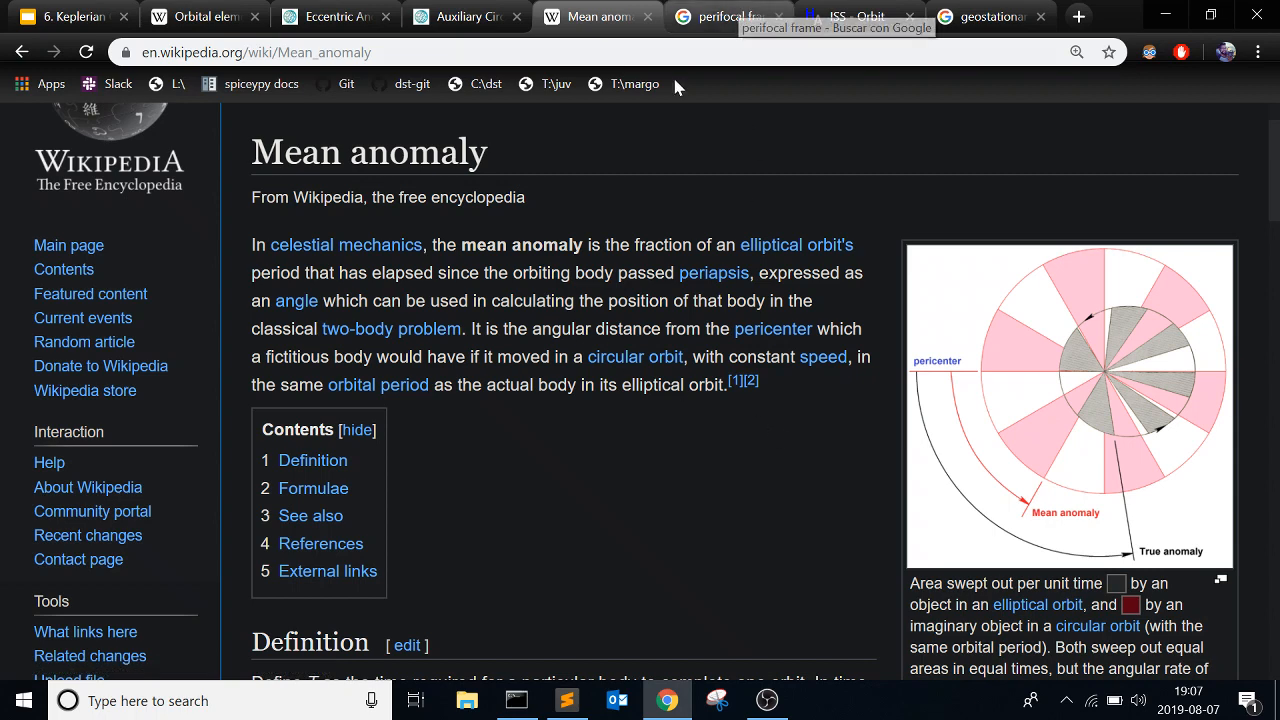
click(1165, 14)
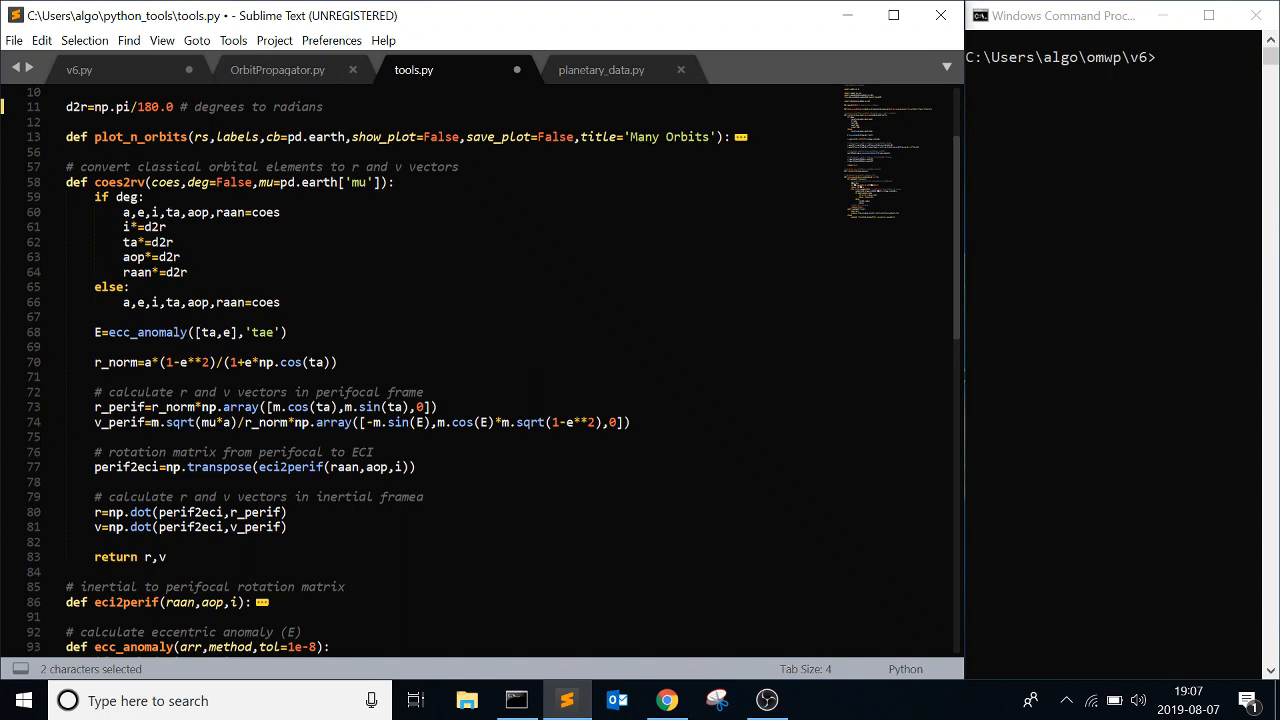
Step: Mark the r_norm radius formula and its semi-major axis term in coes2rv, then bring the browser back
triple_click(250, 362)
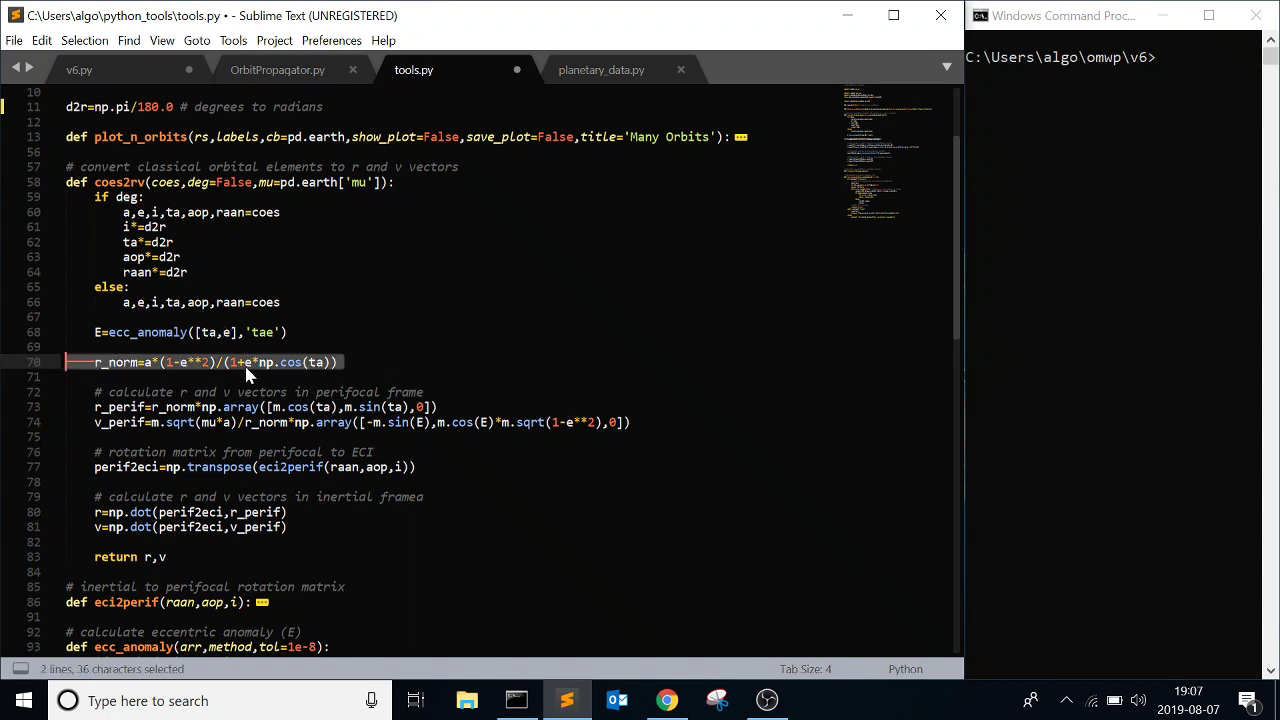
click(148, 362)
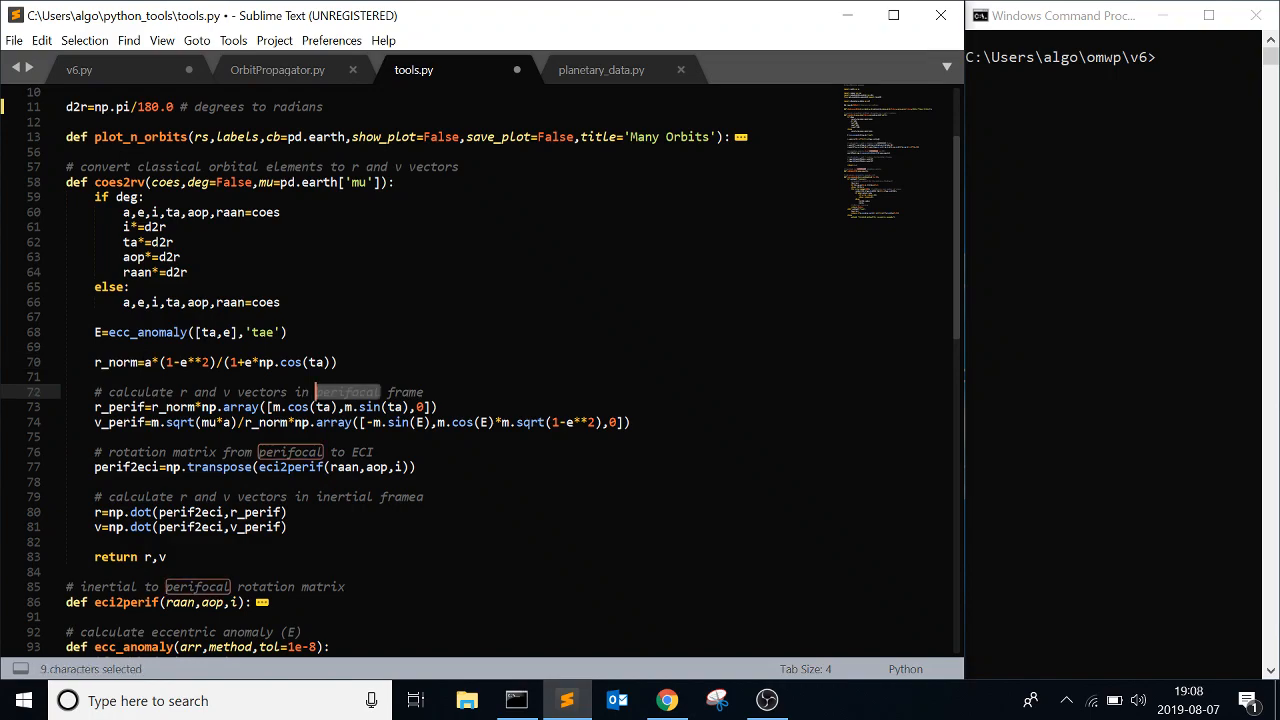
click(667, 700)
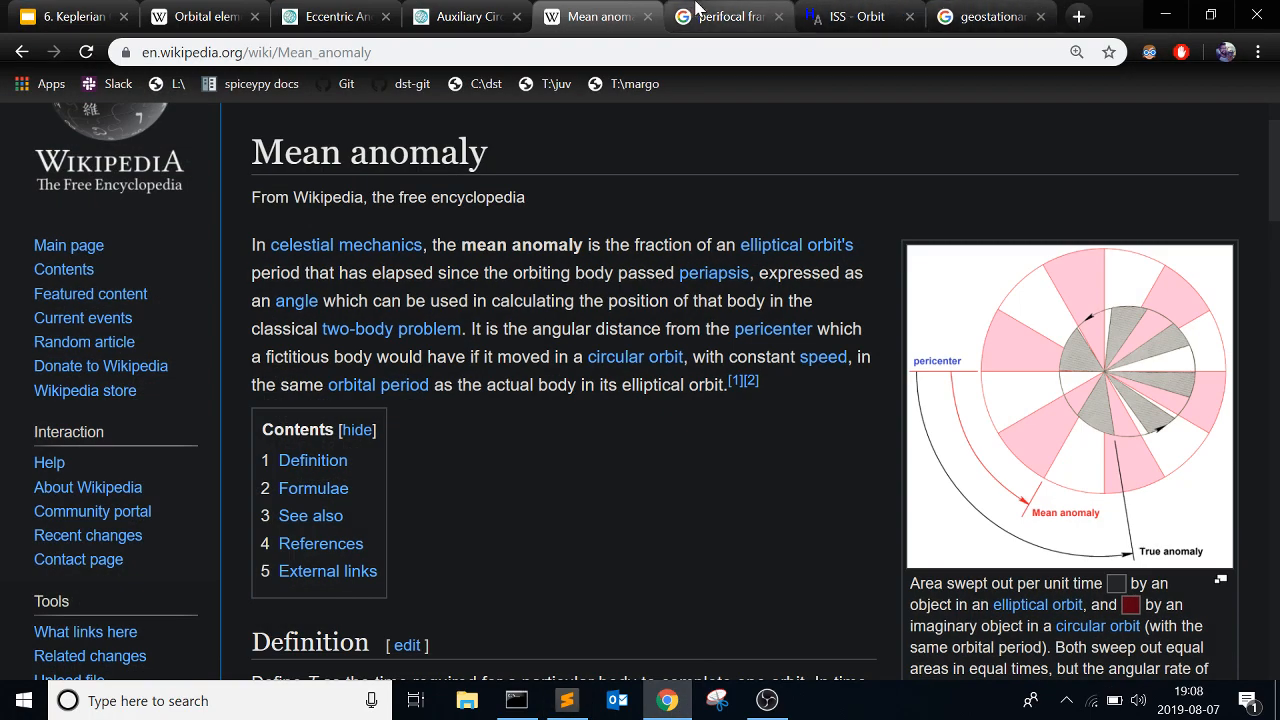
Step: View the 'perifocal frame' Google image results, then minimize Chrome to return to the code
click(718, 16)
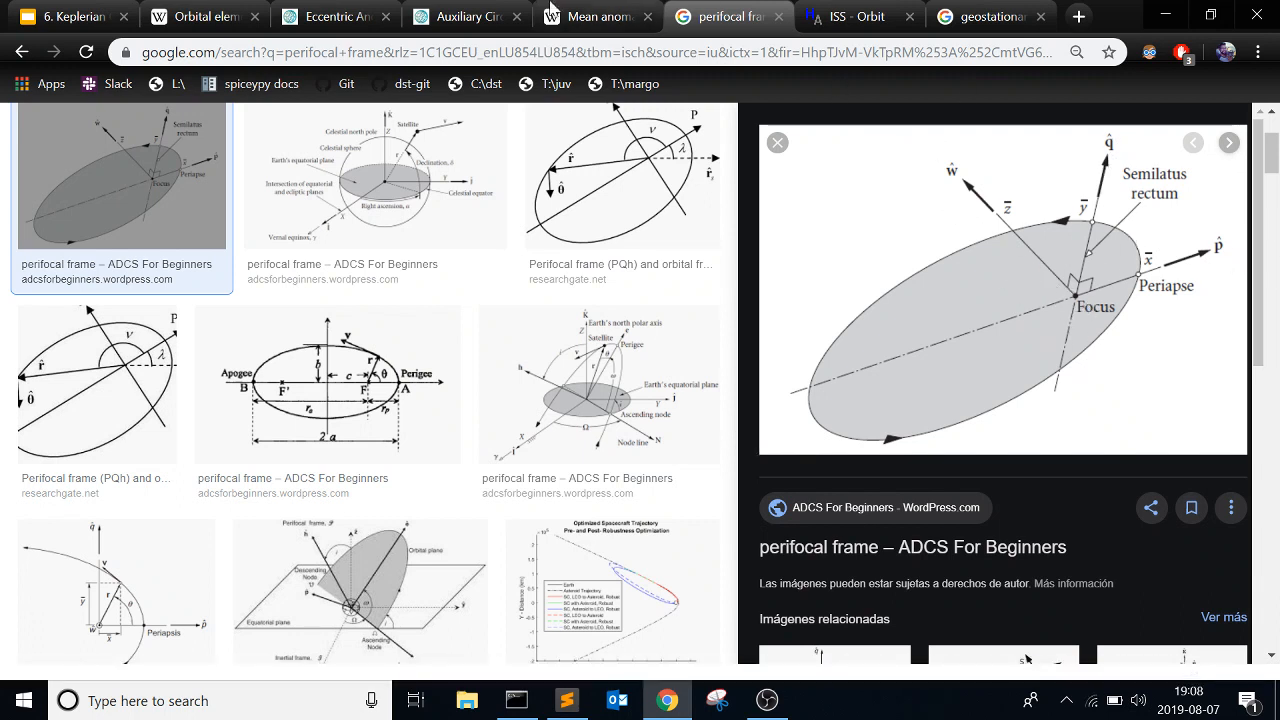
click(1164, 14)
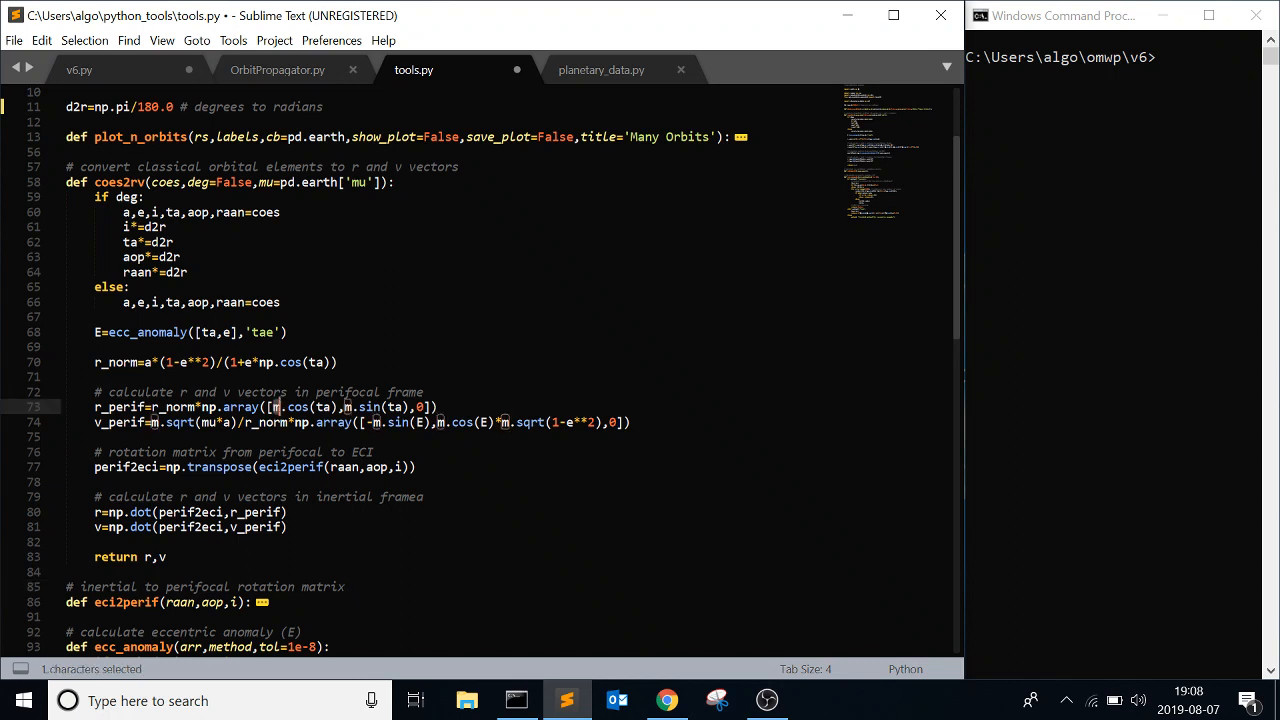
drag(272, 407, 384, 407)
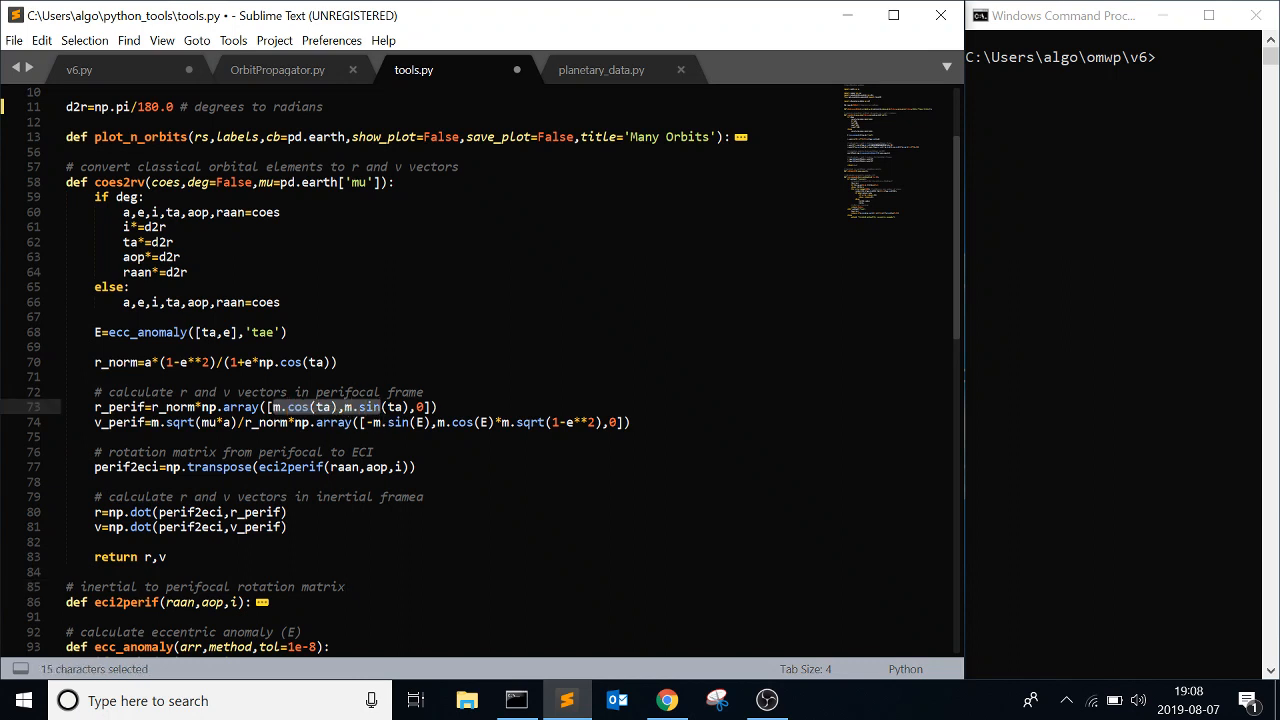
click(152, 422)
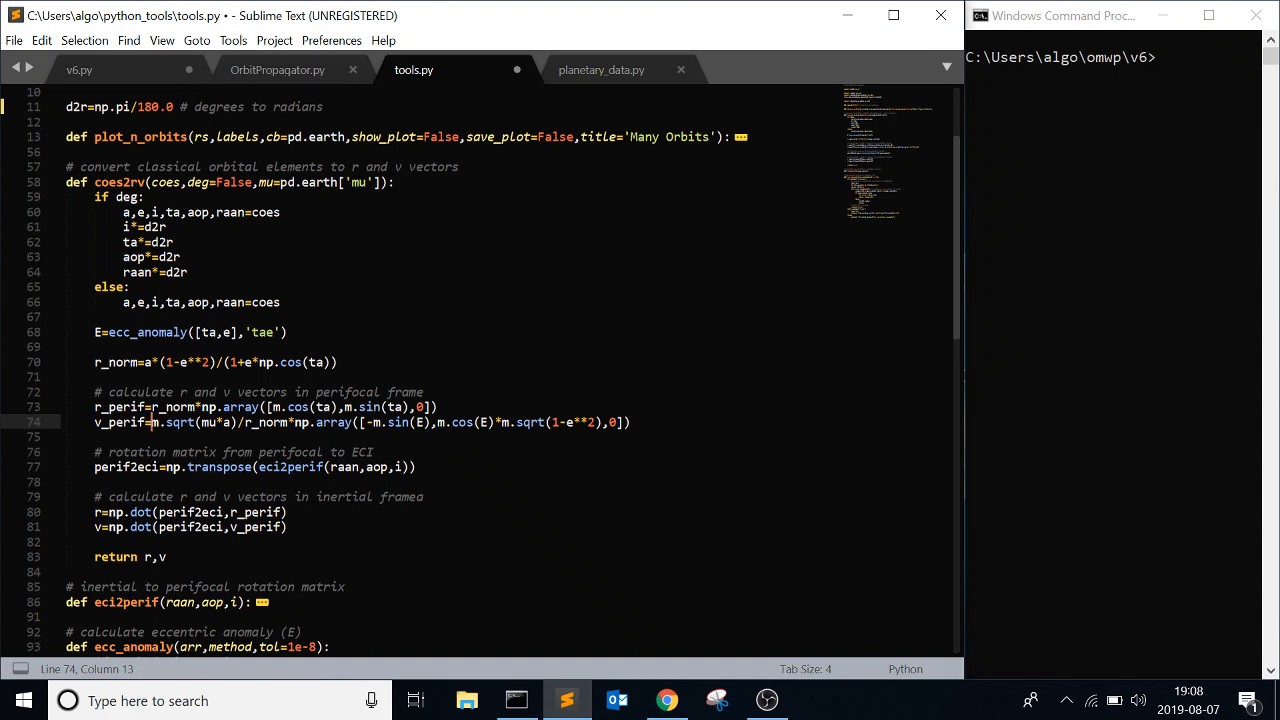
scroll(52, 565, down, 1)
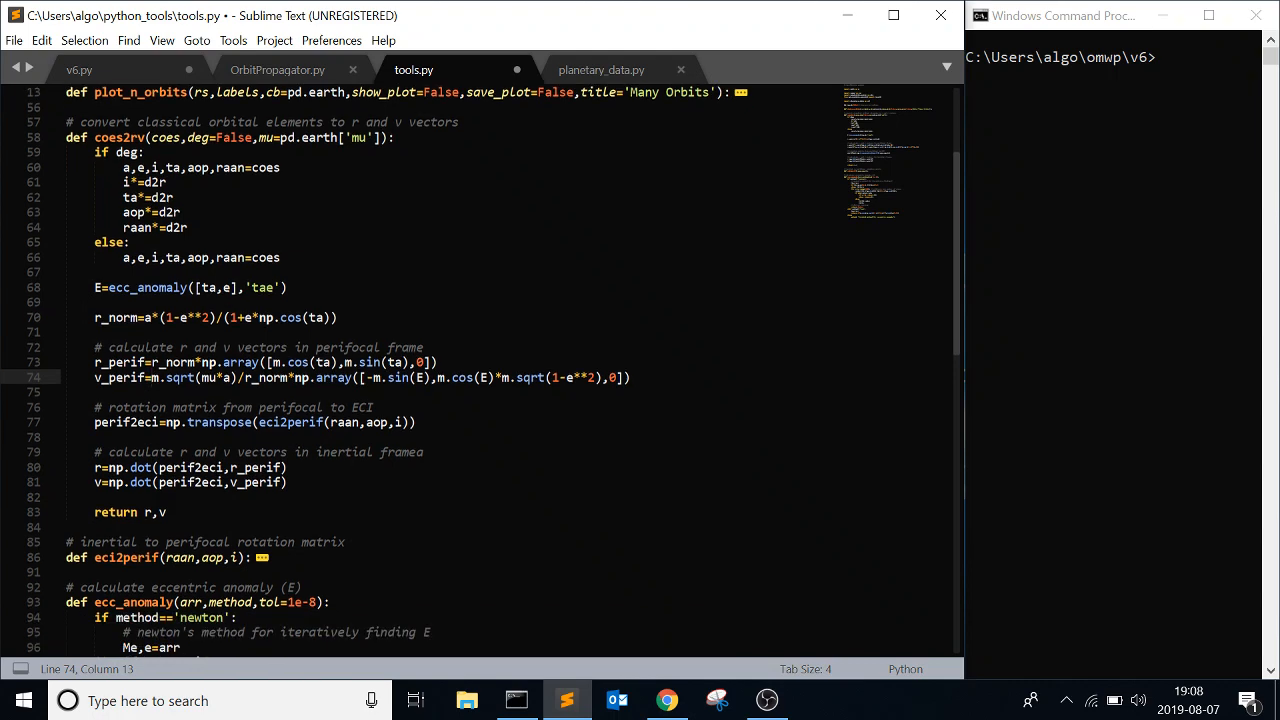
Step: Expand eci2perif and resize the editor and terminal with a smaller font so the matrix rows fit
click(50, 557)
scroll(50, 557, down, 3)
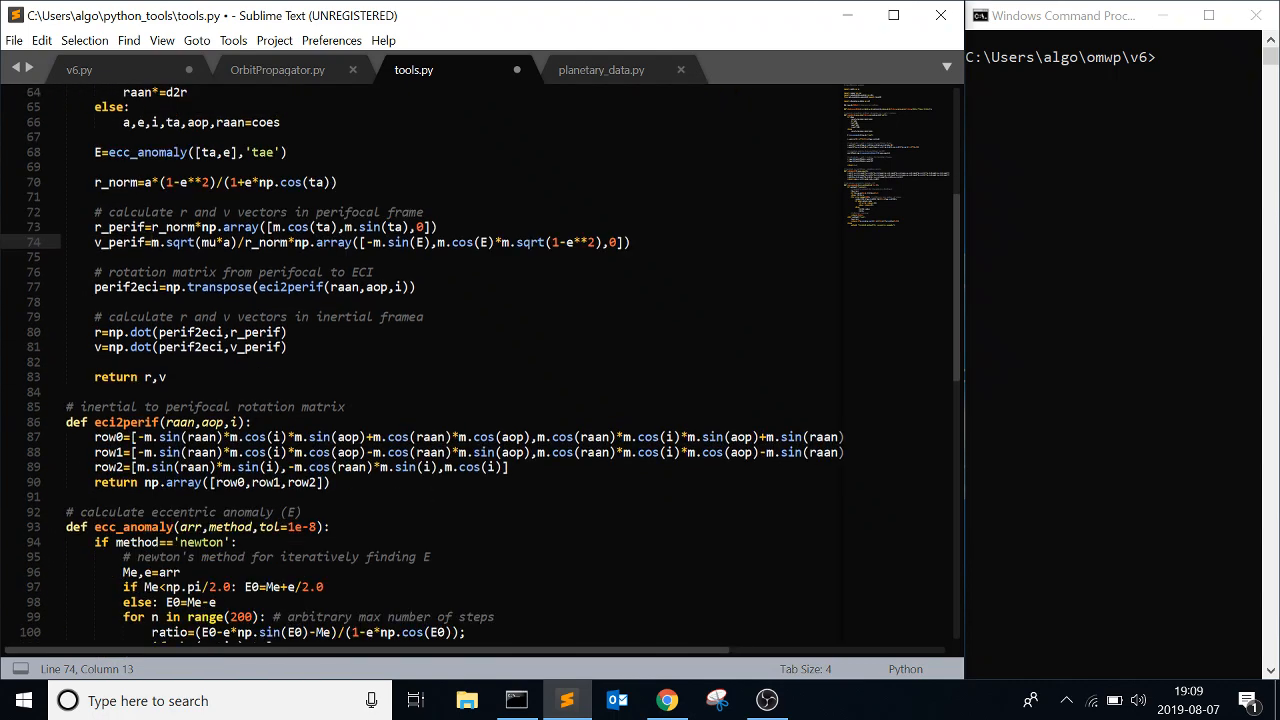
drag(963, 465, 1245, 462)
key(ctrl+minus)
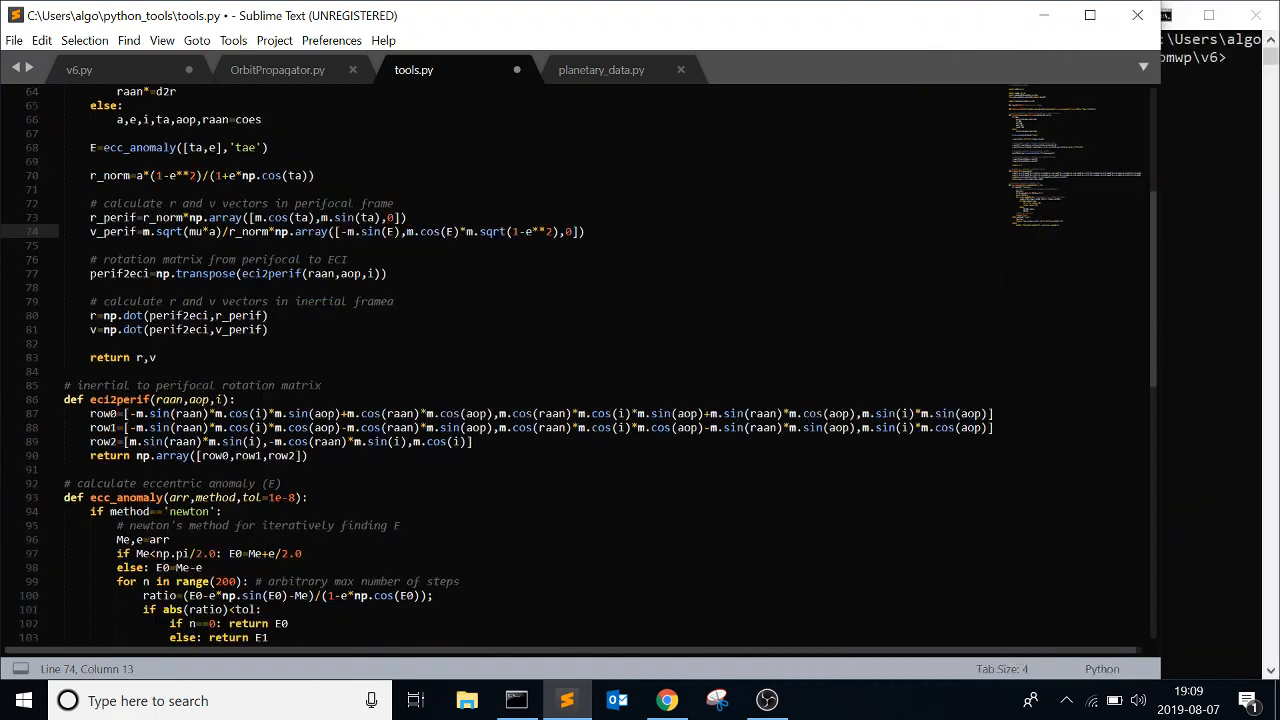
key(ctrl+minus)
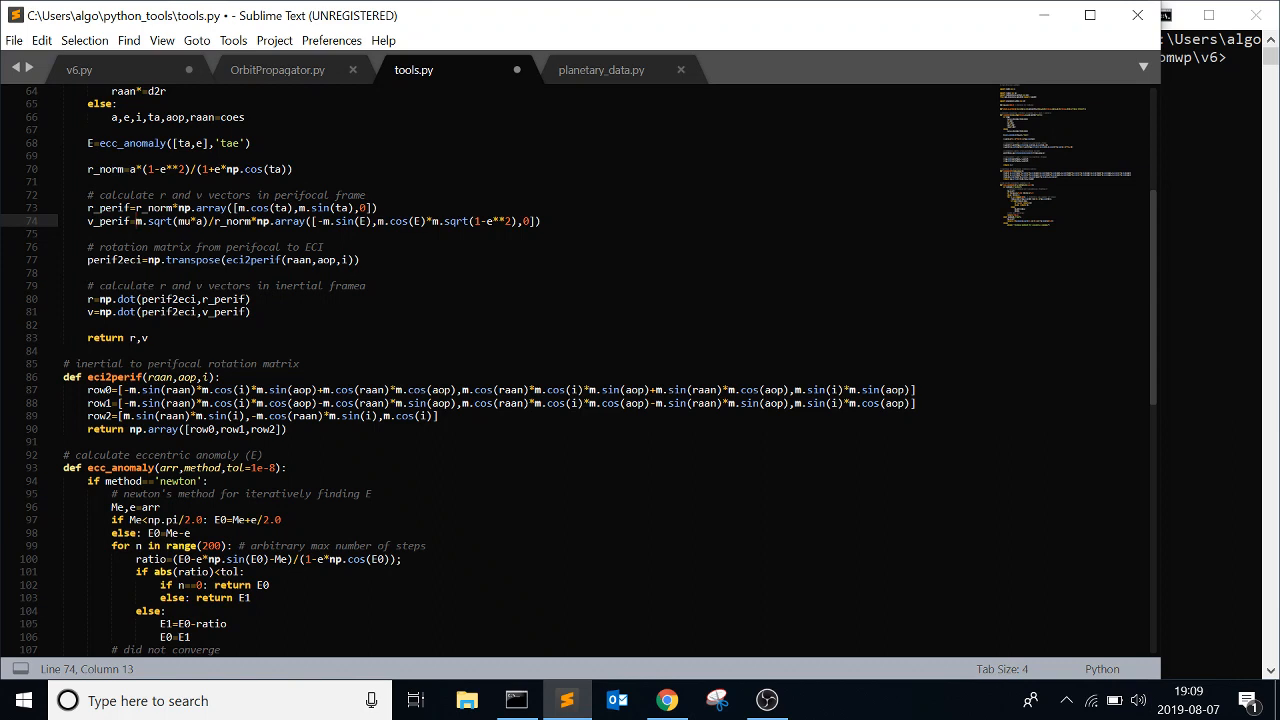
scroll(600, 360, up, 1)
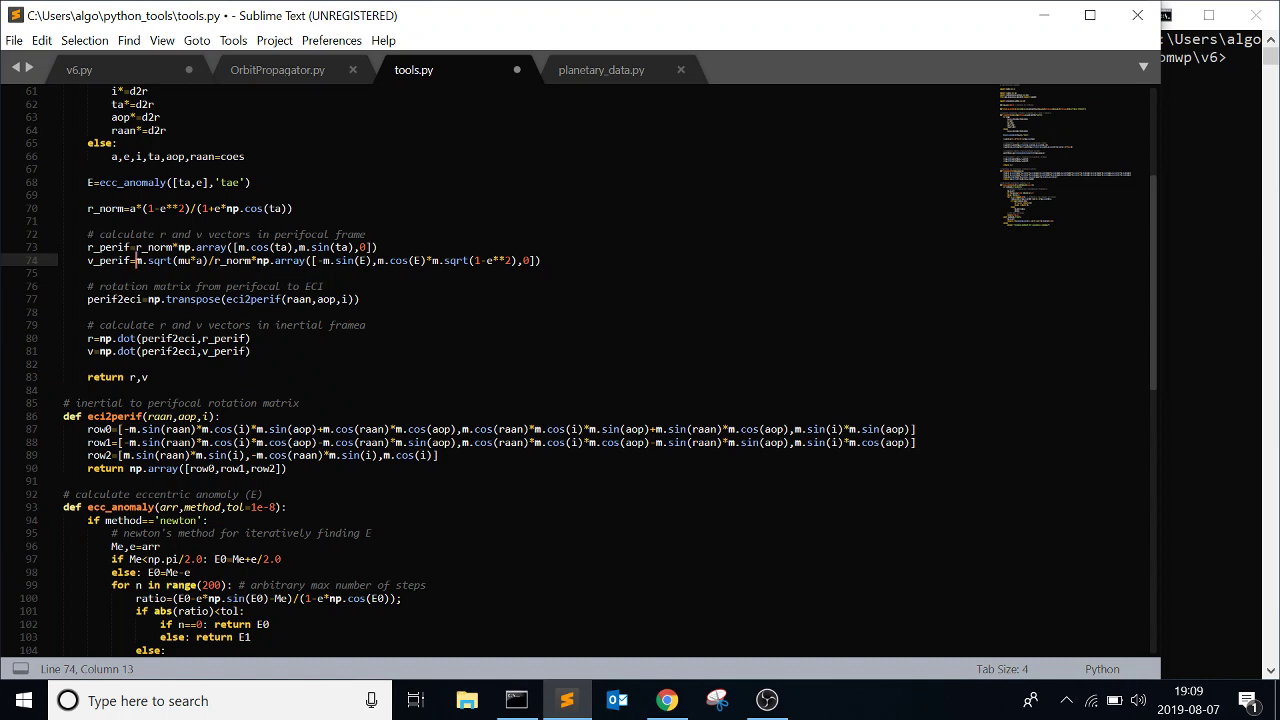
scroll(600, 360, up, 2)
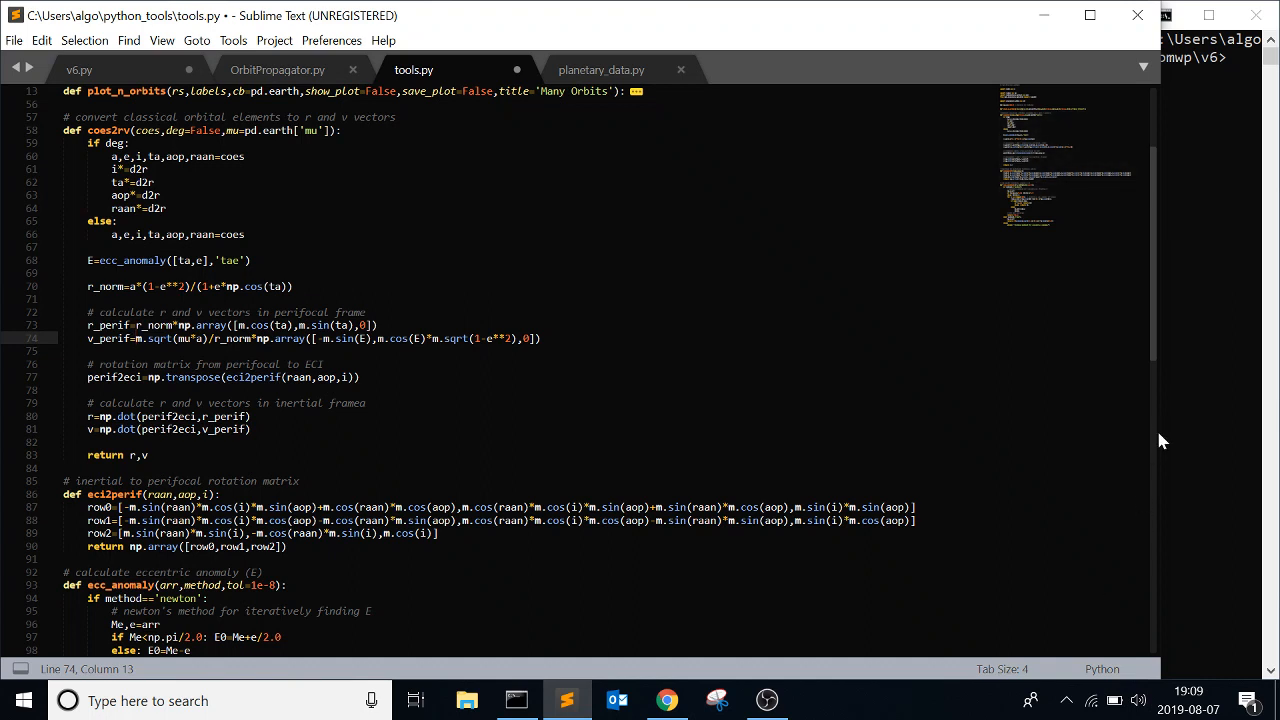
drag(1161, 430, 912, 440)
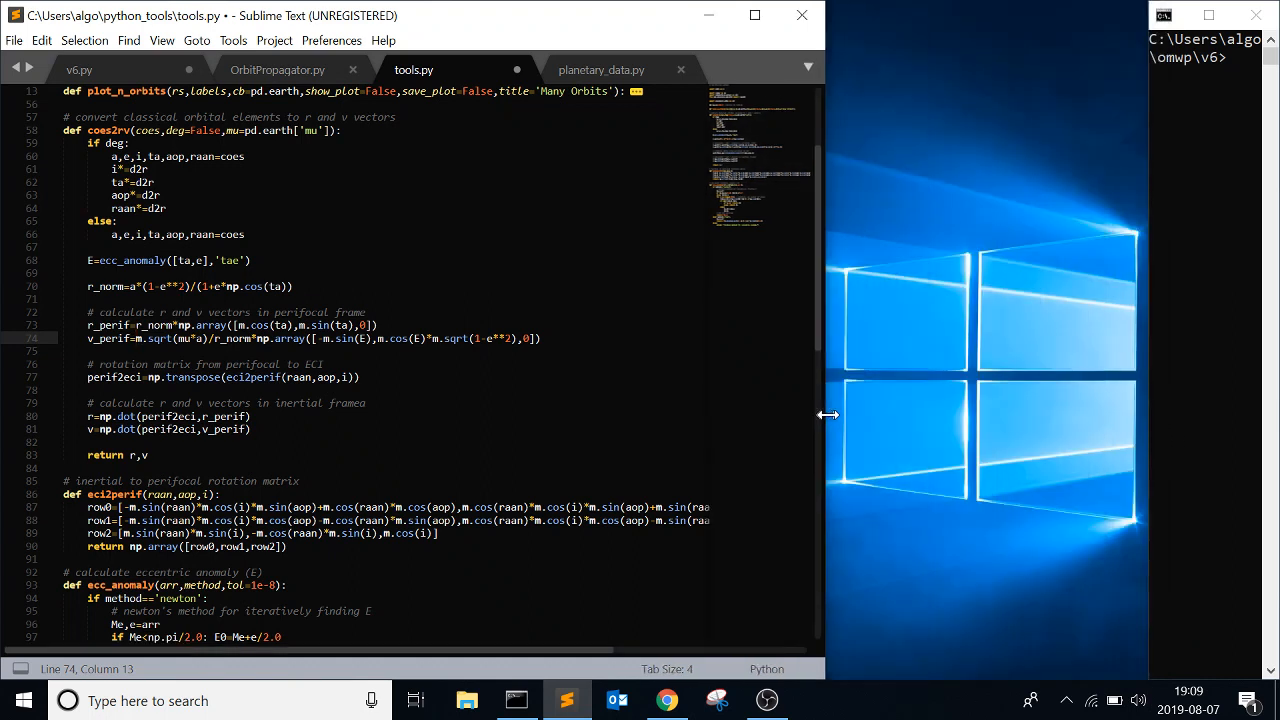
drag(1148, 435, 912, 407)
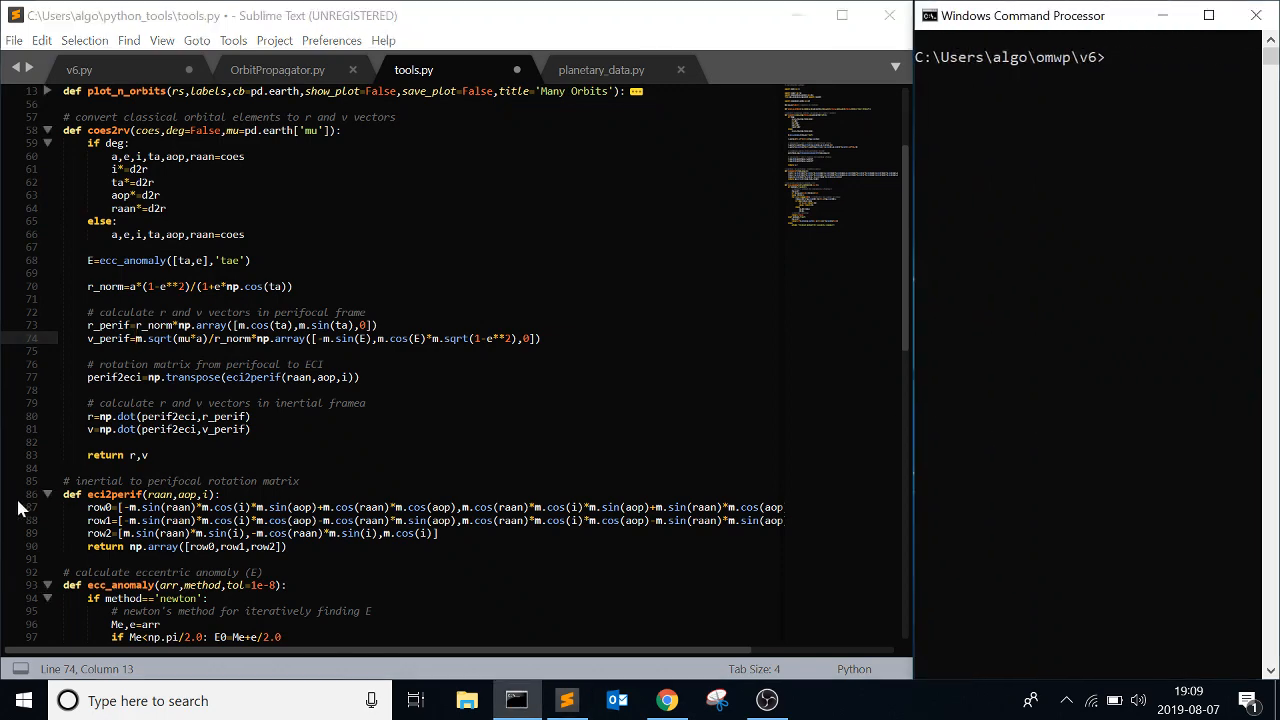
scroll(400, 400, down, 5)
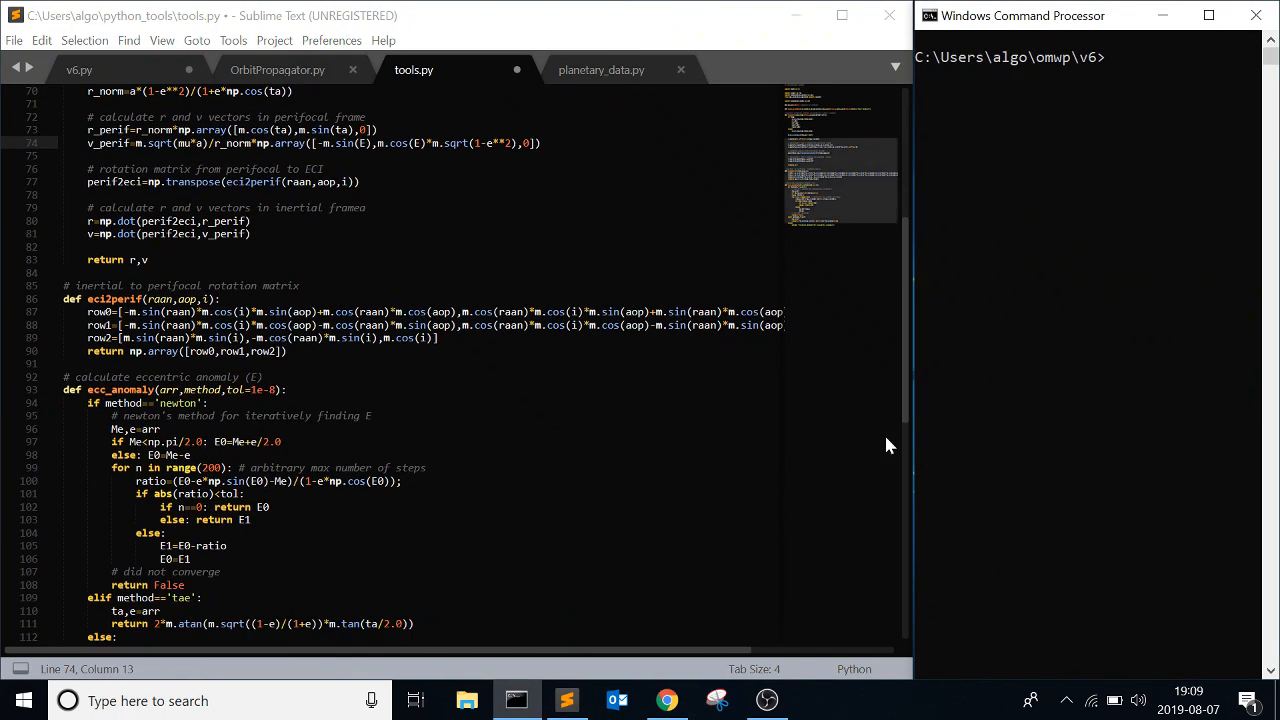
Step: Collapse the eci2perif, ecc_anomaly and coes2rv functions again
click(46, 299)
click(47, 338)
scroll(400, 400, up, 8)
scroll(400, 400, up, 5)
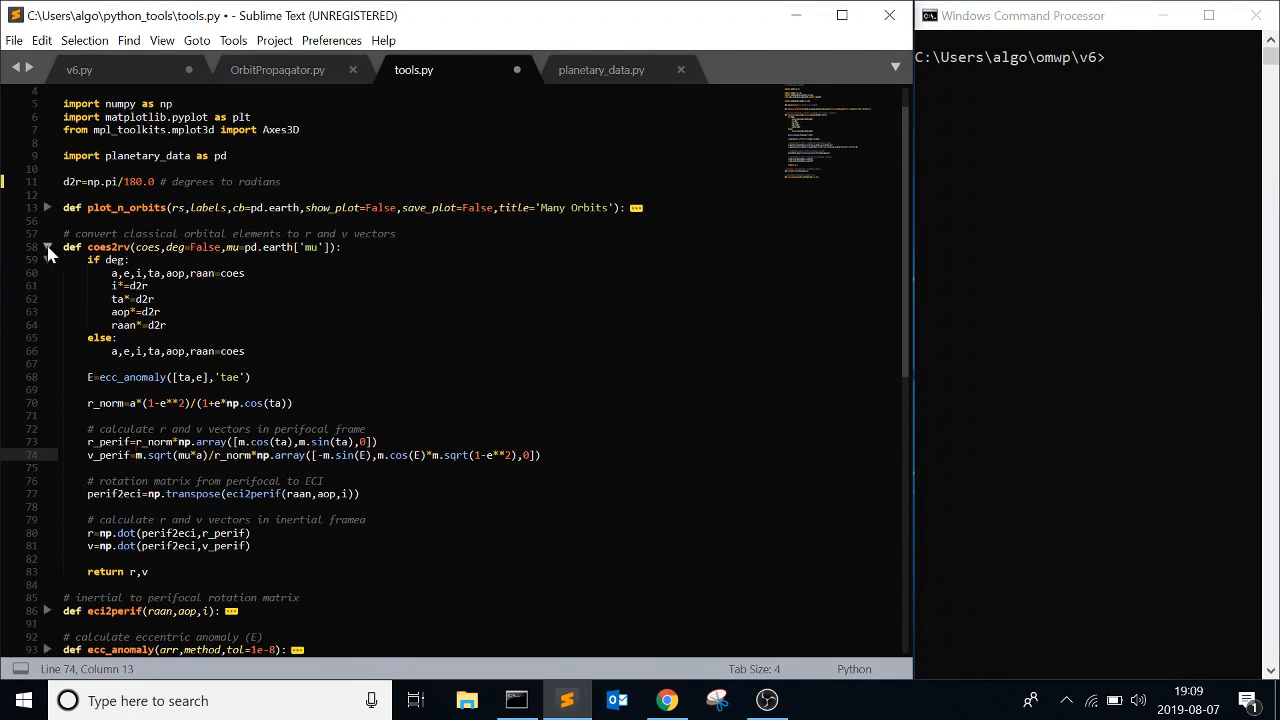
click(47, 247)
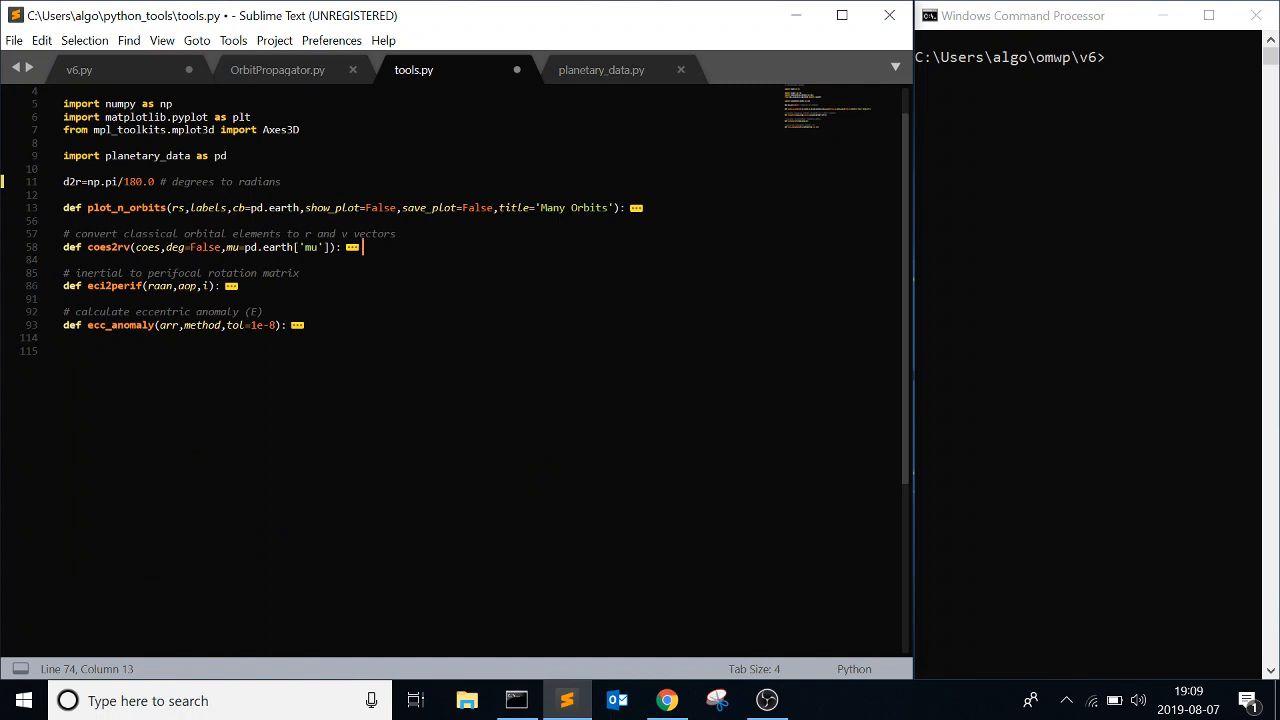
Step: Bring v6.py to the front in Sublime Text to begin the c0 list
click(285, 72)
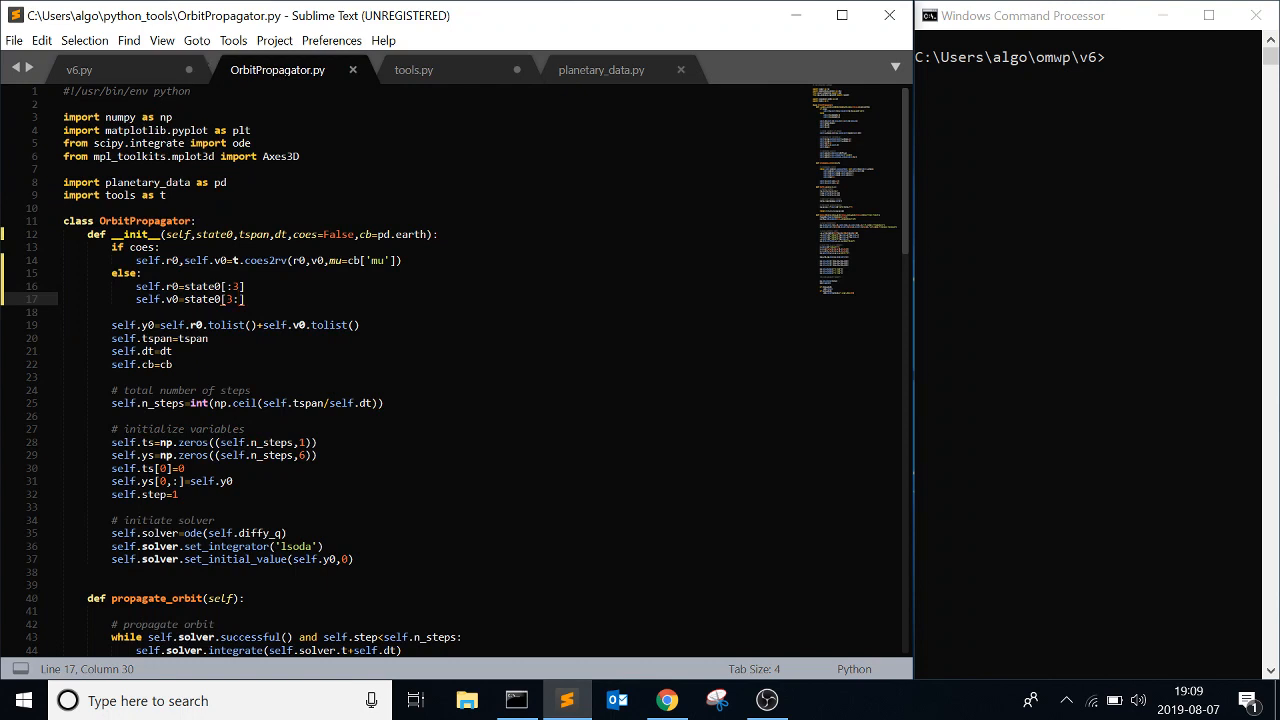
click(73, 67)
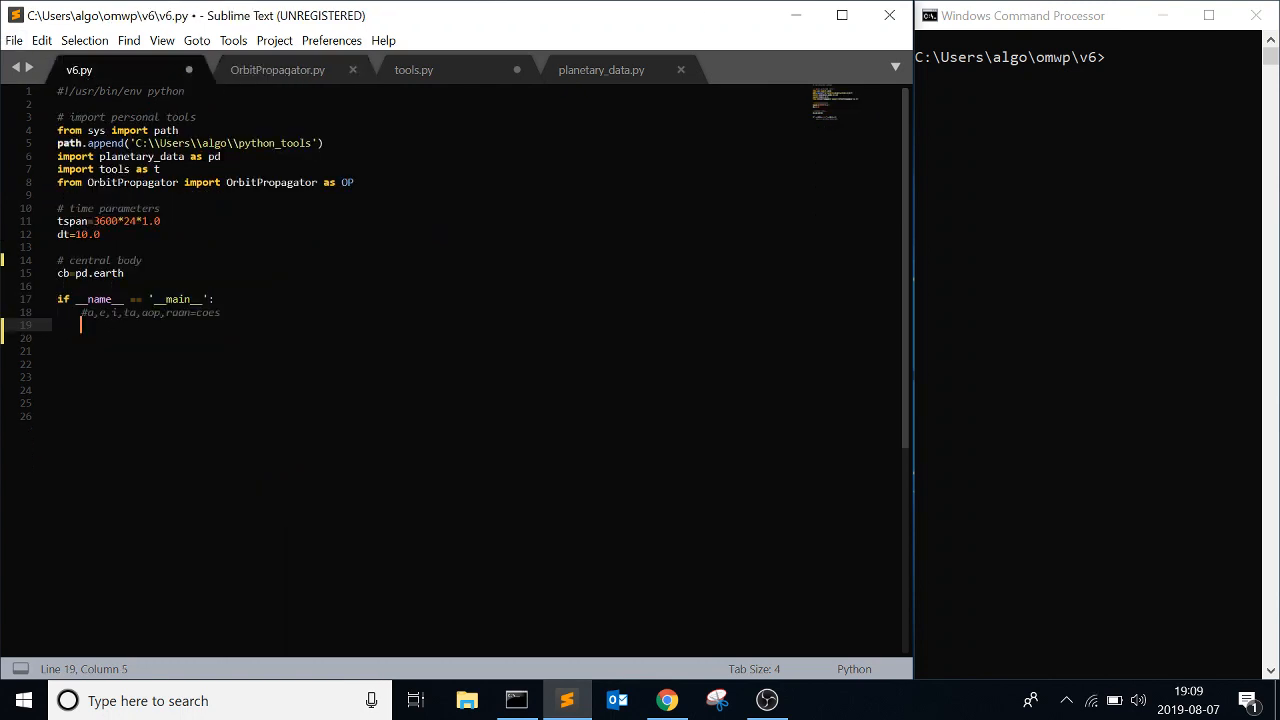
text(c0)
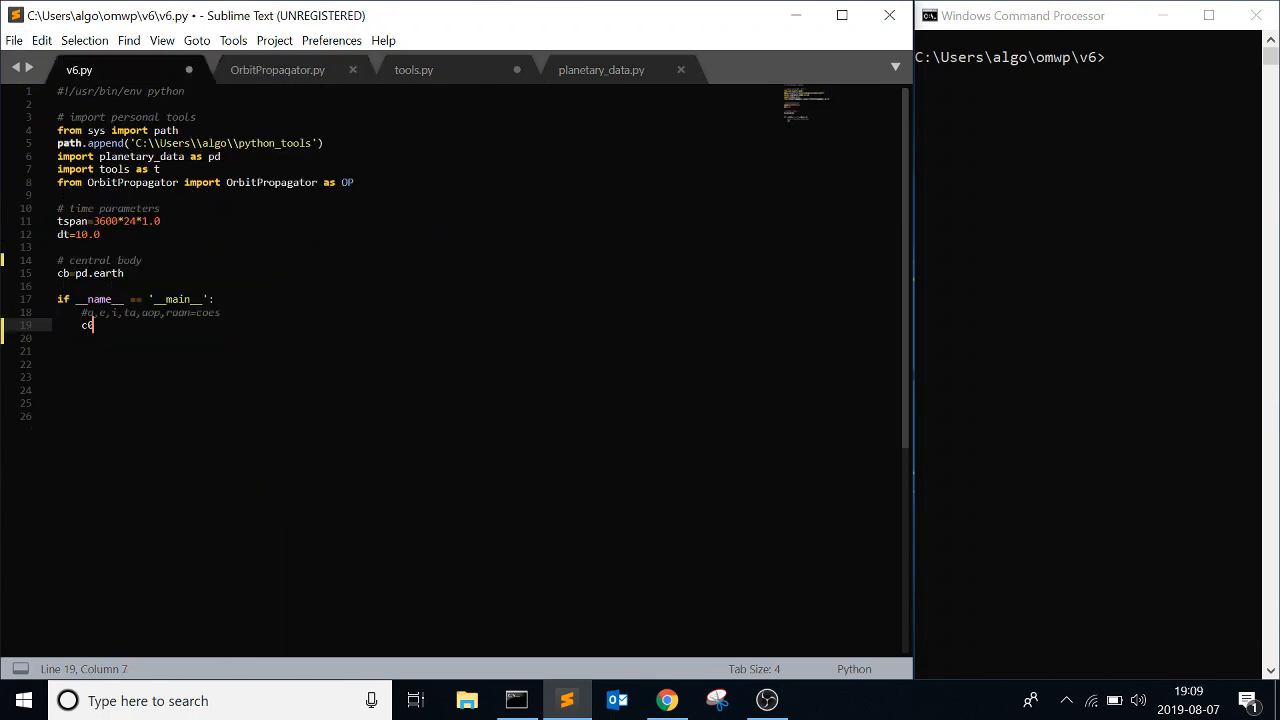
text(=[)
text(cb)
Step: Show the Heavens-Above ISS orbit page on the right with Sublime Text on the left
click(667, 700)
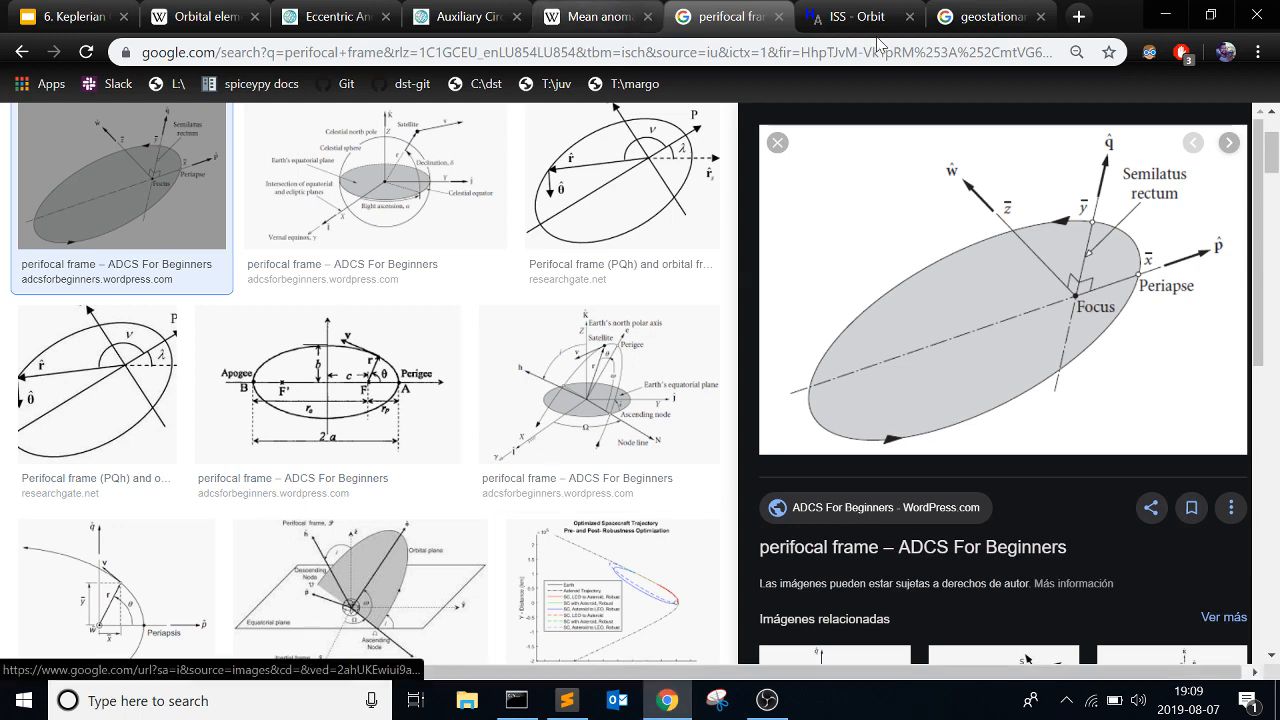
click(856, 16)
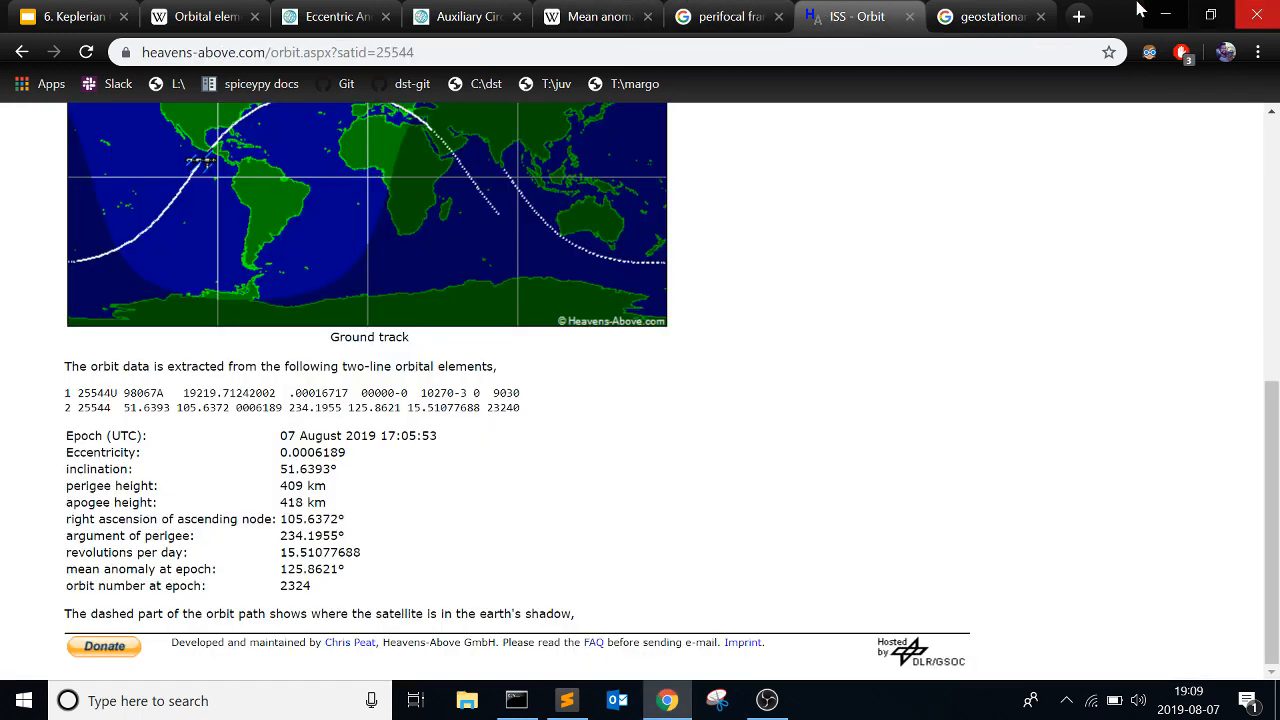
drag(1137, 8, 1275, 300)
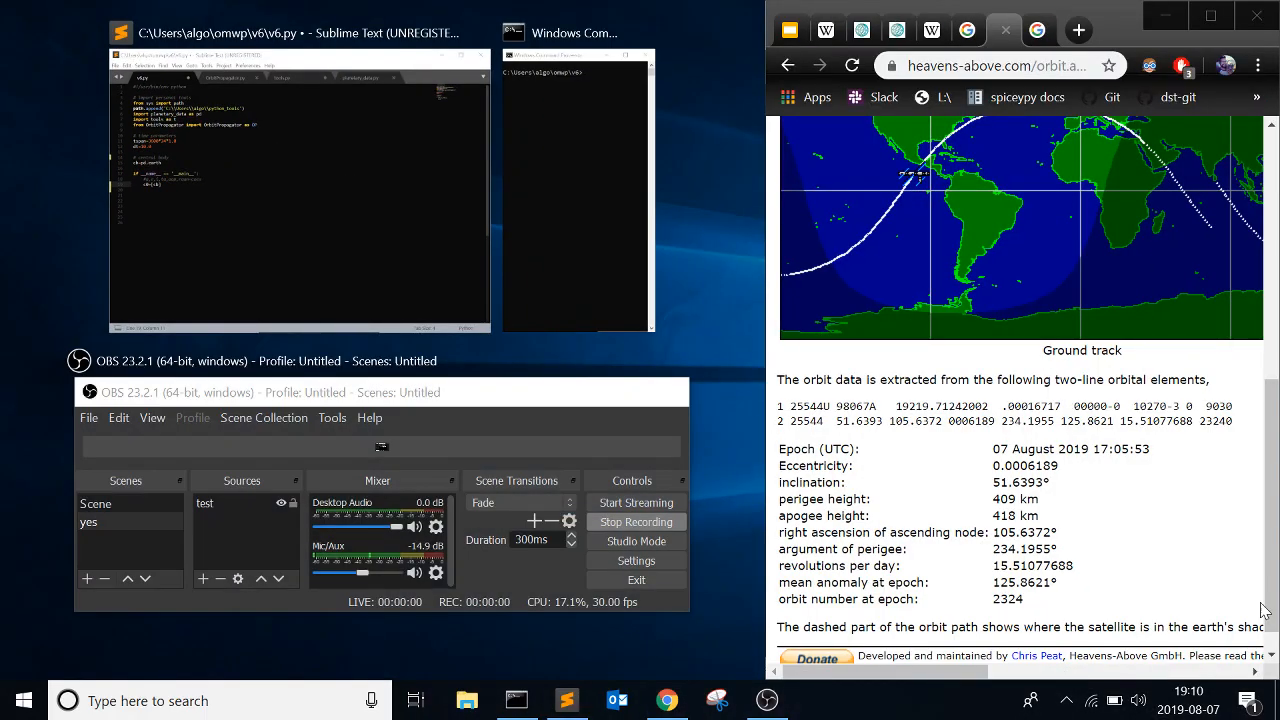
click(300, 180)
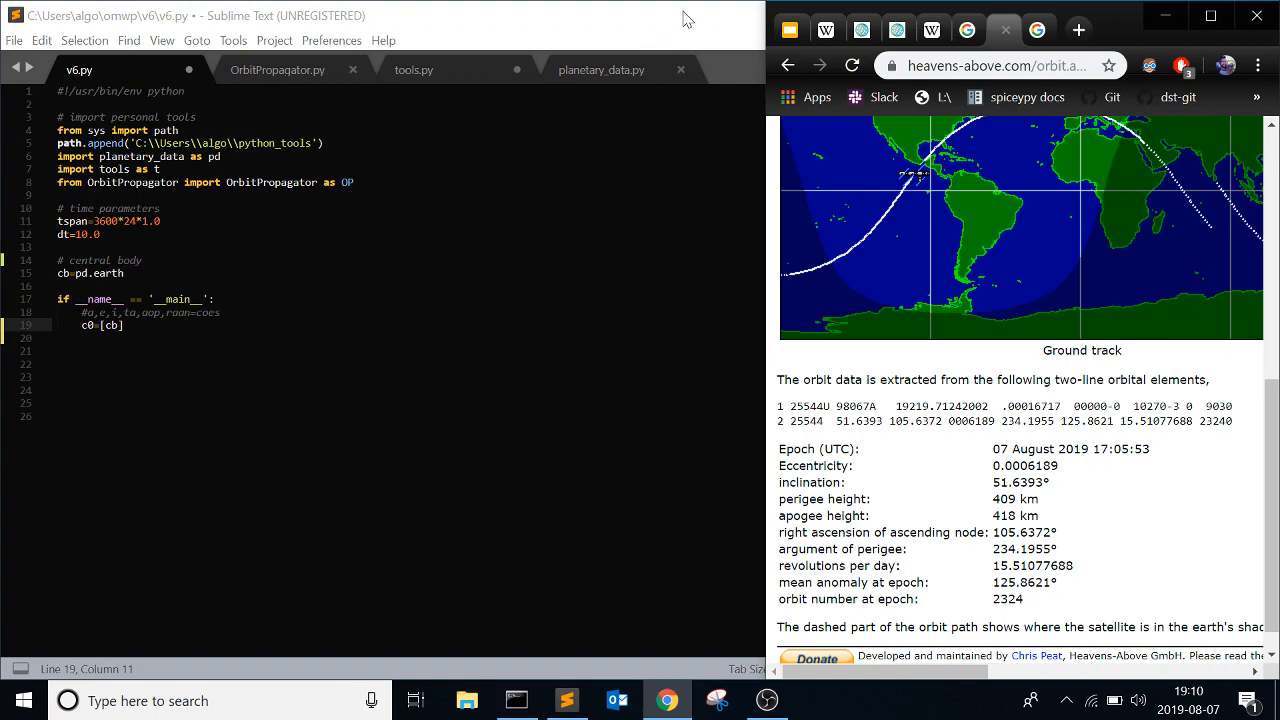
click(400, 400)
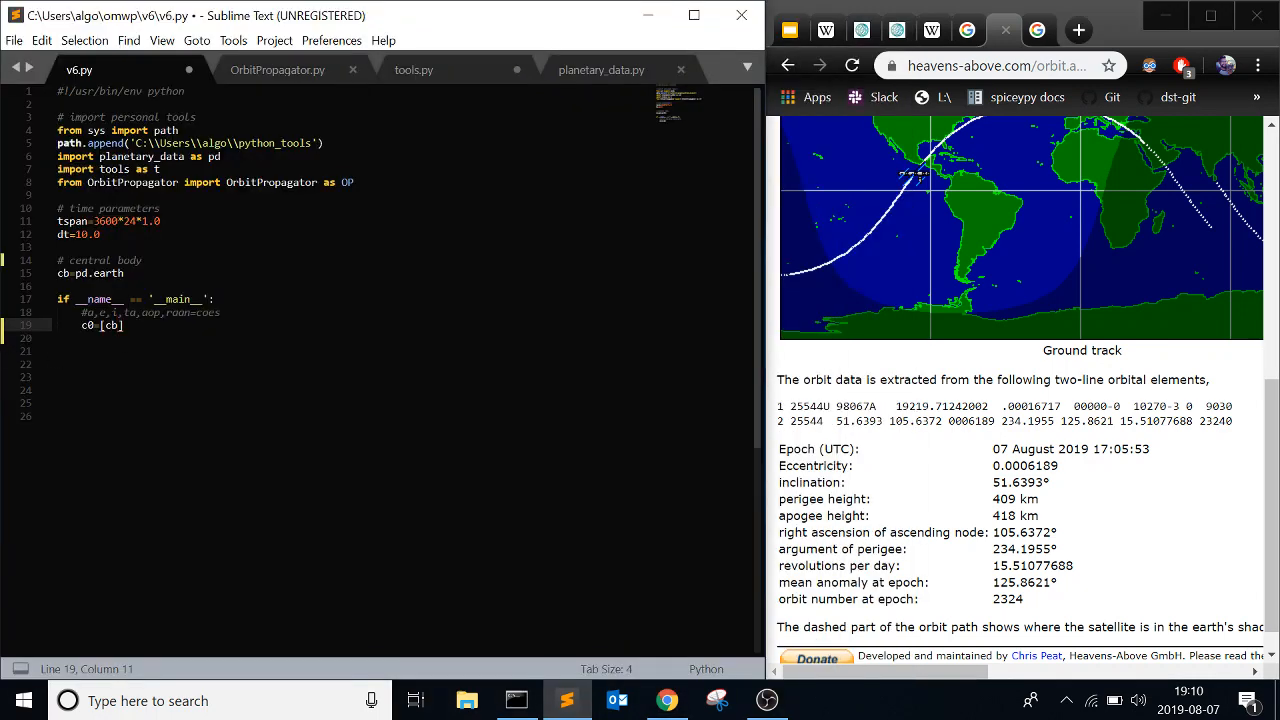
scroll(1020, 300, up, 5)
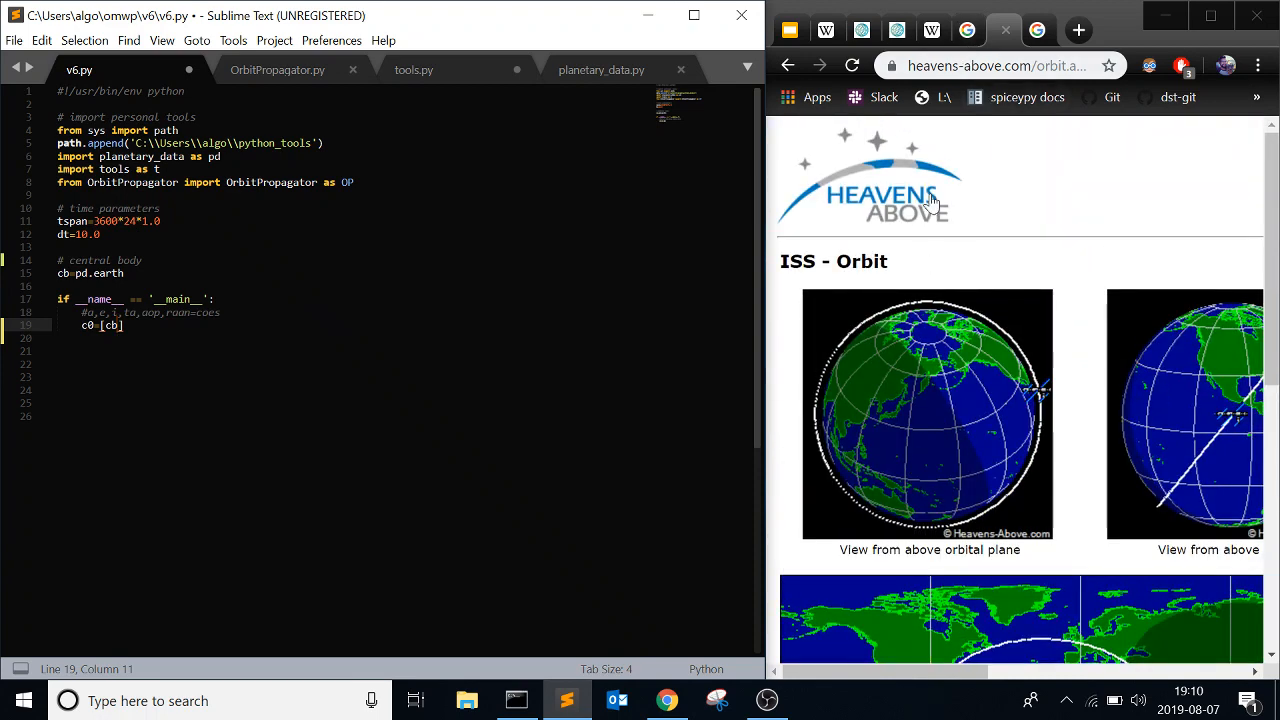
scroll(1037, 200, down, 1)
scroll(1000, 195, up, 1)
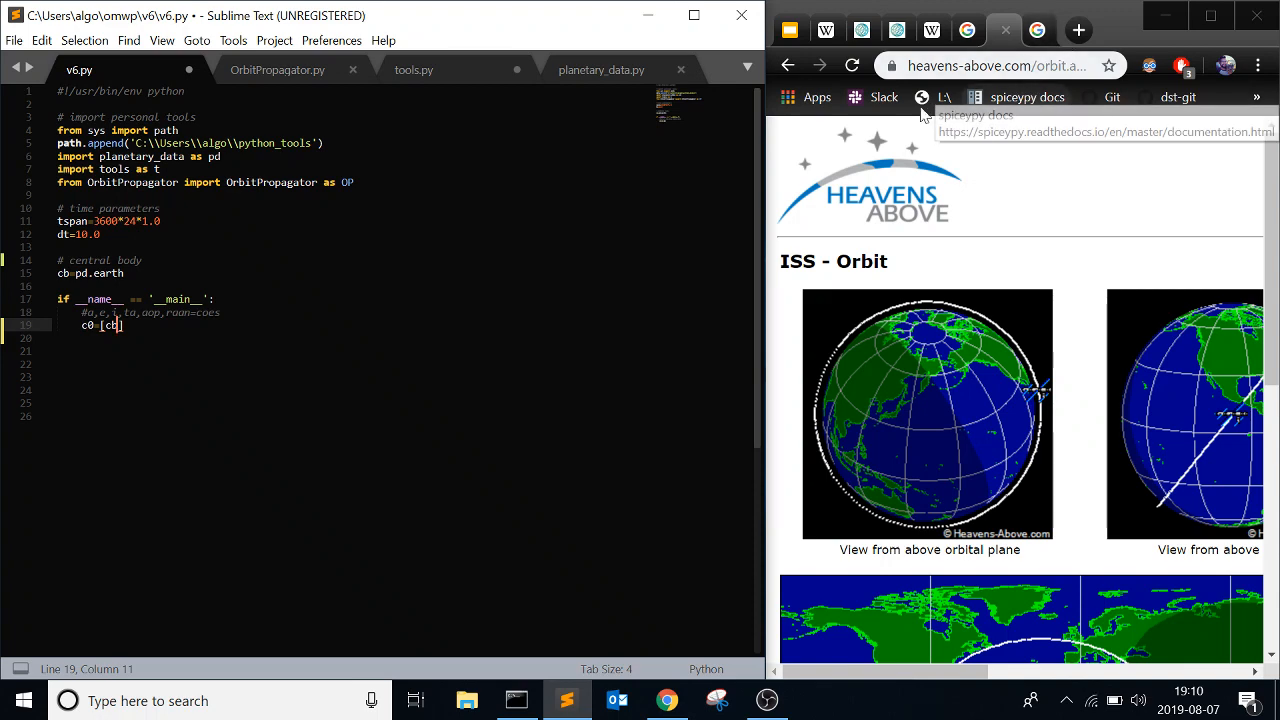
scroll(1100, 450, down, 1)
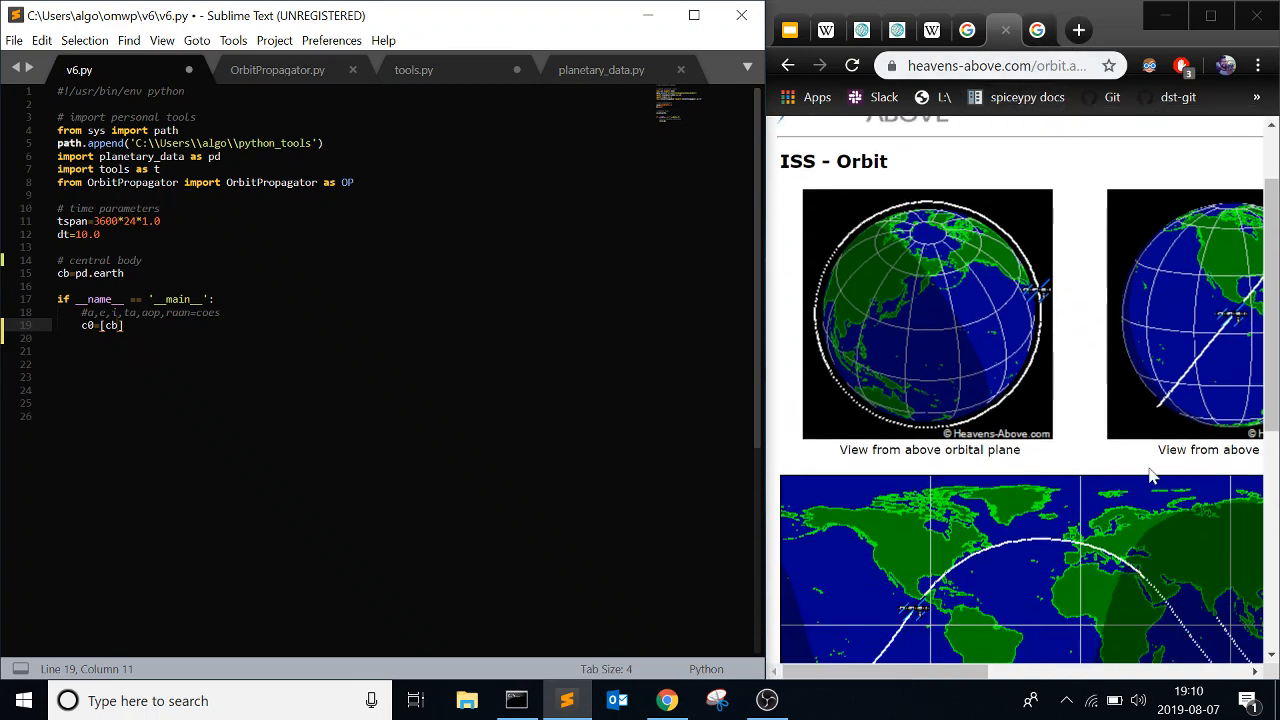
scroll(1150, 480, down, 4)
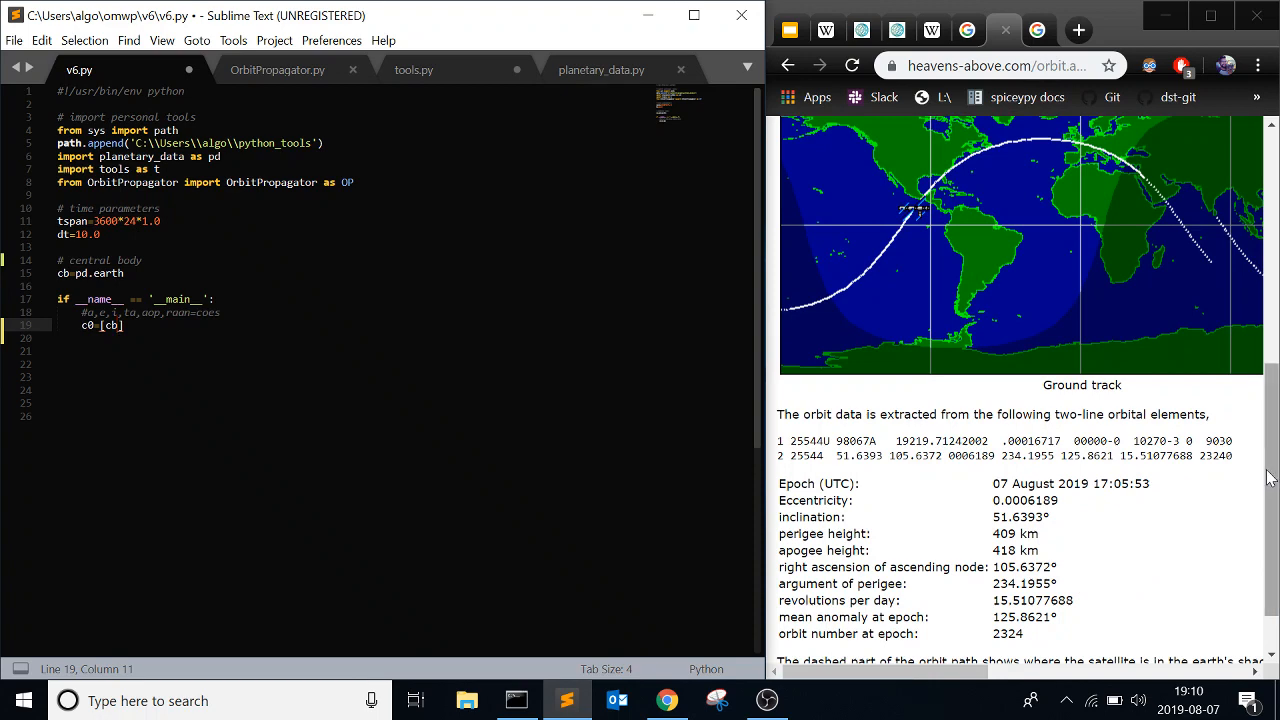
scroll(1150, 500, up, 1)
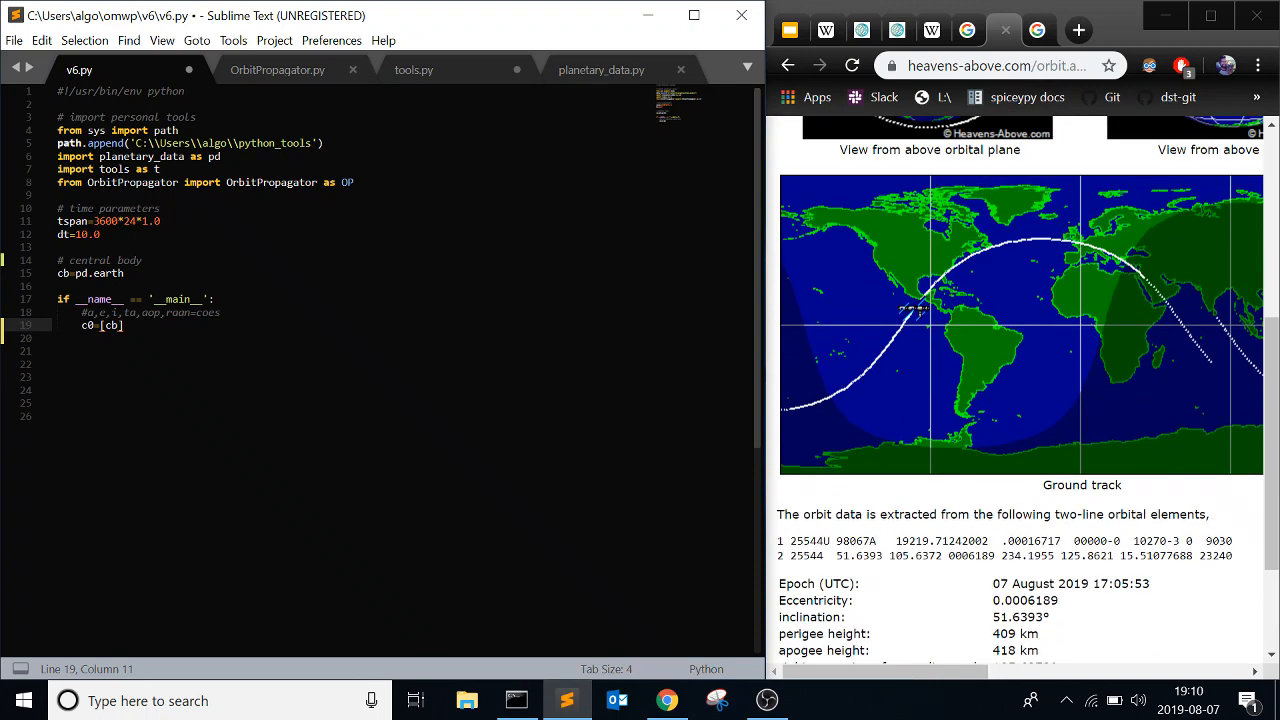
scroll(1090, 470, up, 1)
scroll(1082, 420, down, 2)
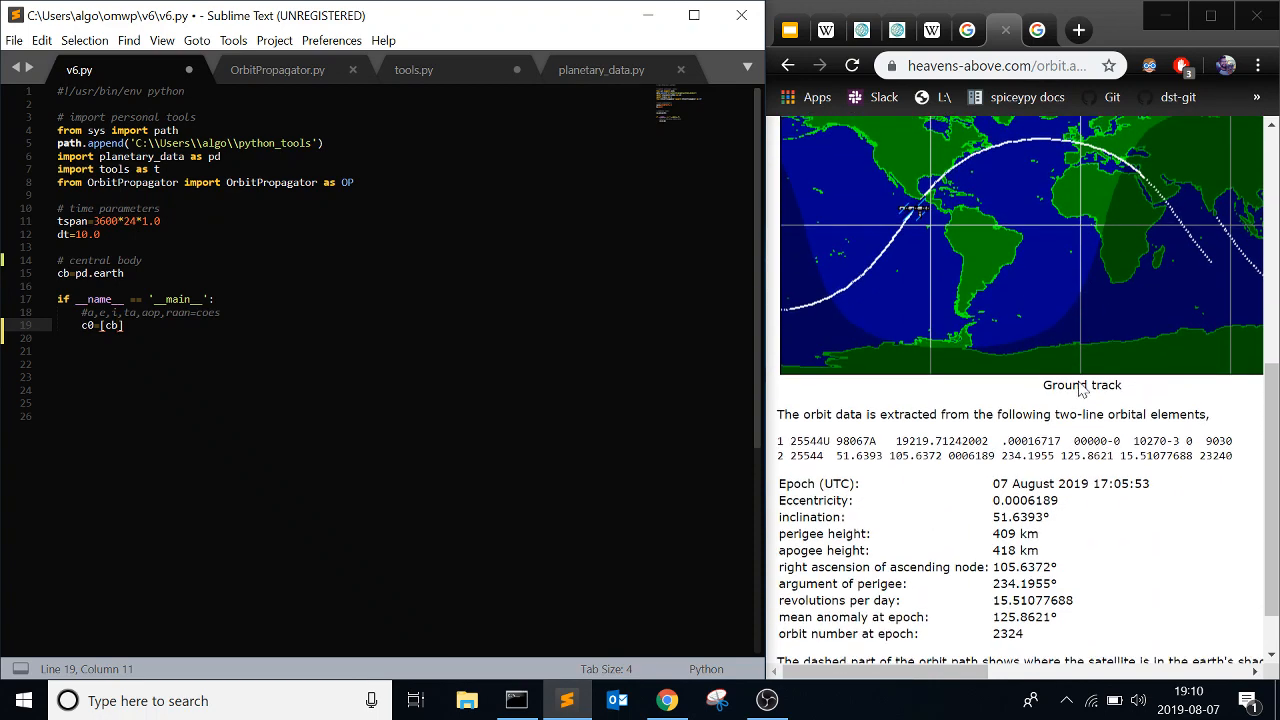
scroll(1082, 390, down, 1)
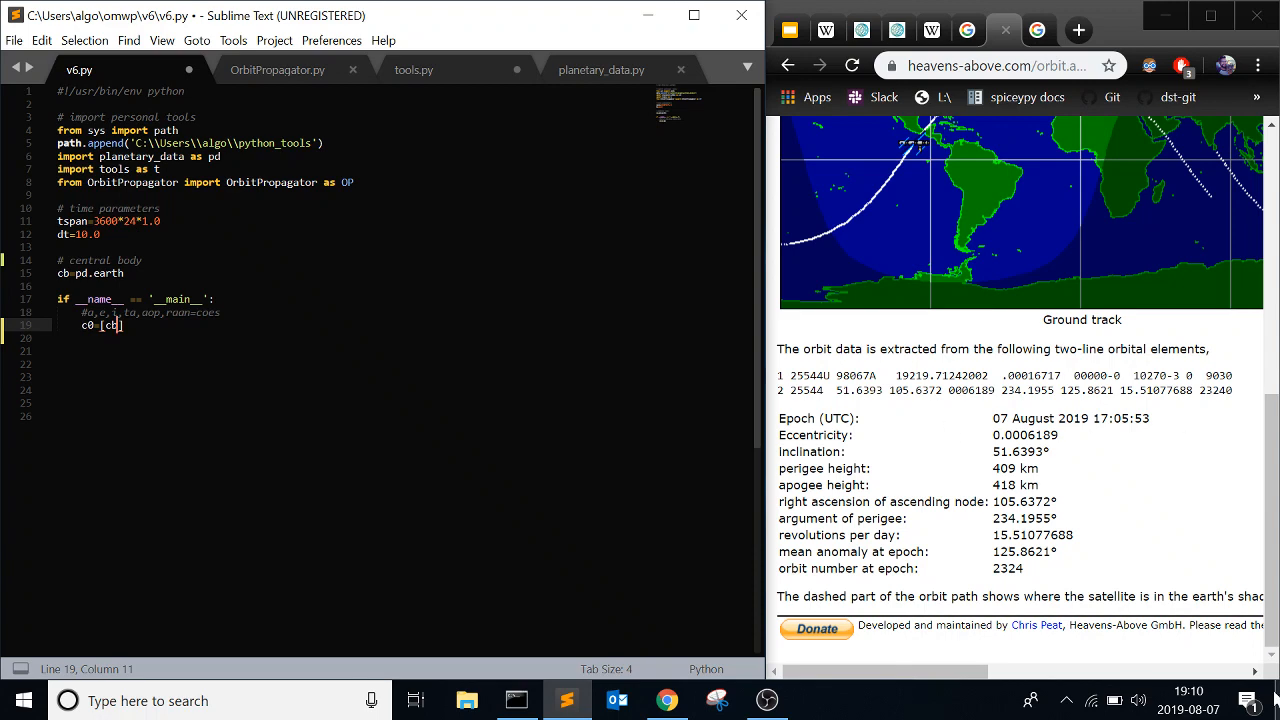
Step: Check the current date and bring the ISS orbital elements into view
click(1190, 700)
click(1190, 700)
click(1090, 465)
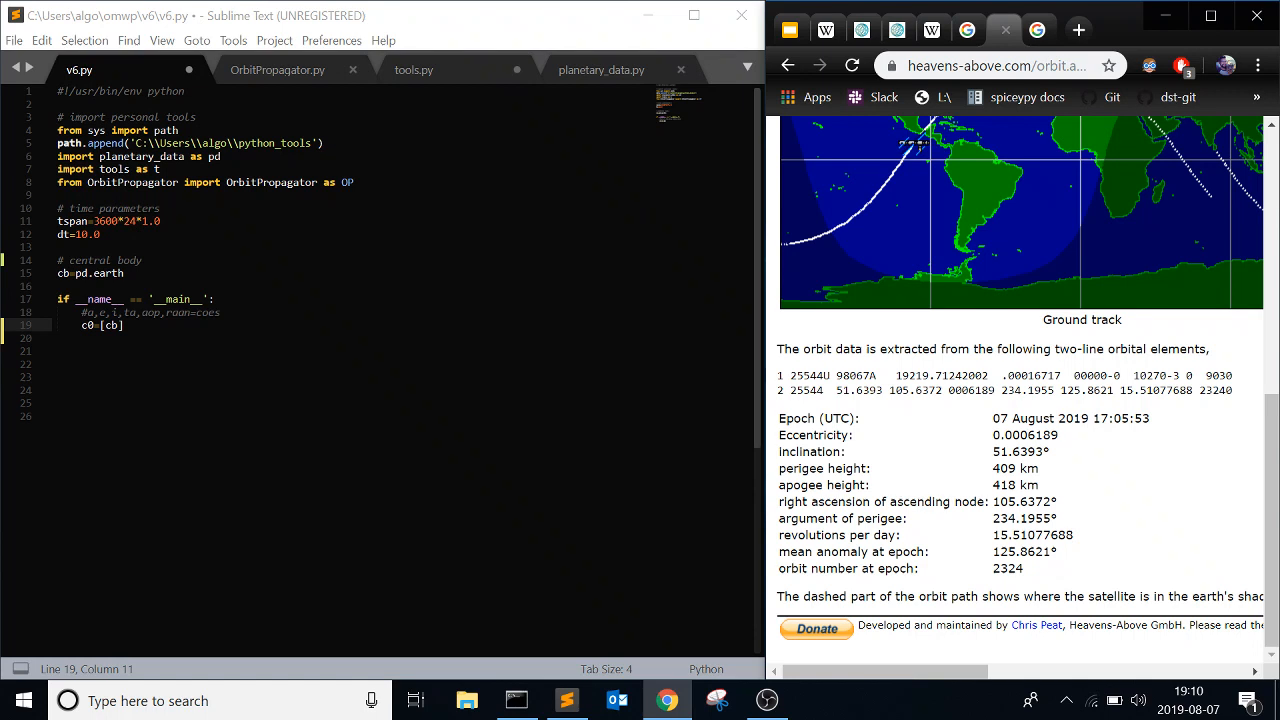
Step: Copy the ISS eccentricity 0.0006189 from Heavens-Above into the c0 list
key(alt+Tab)
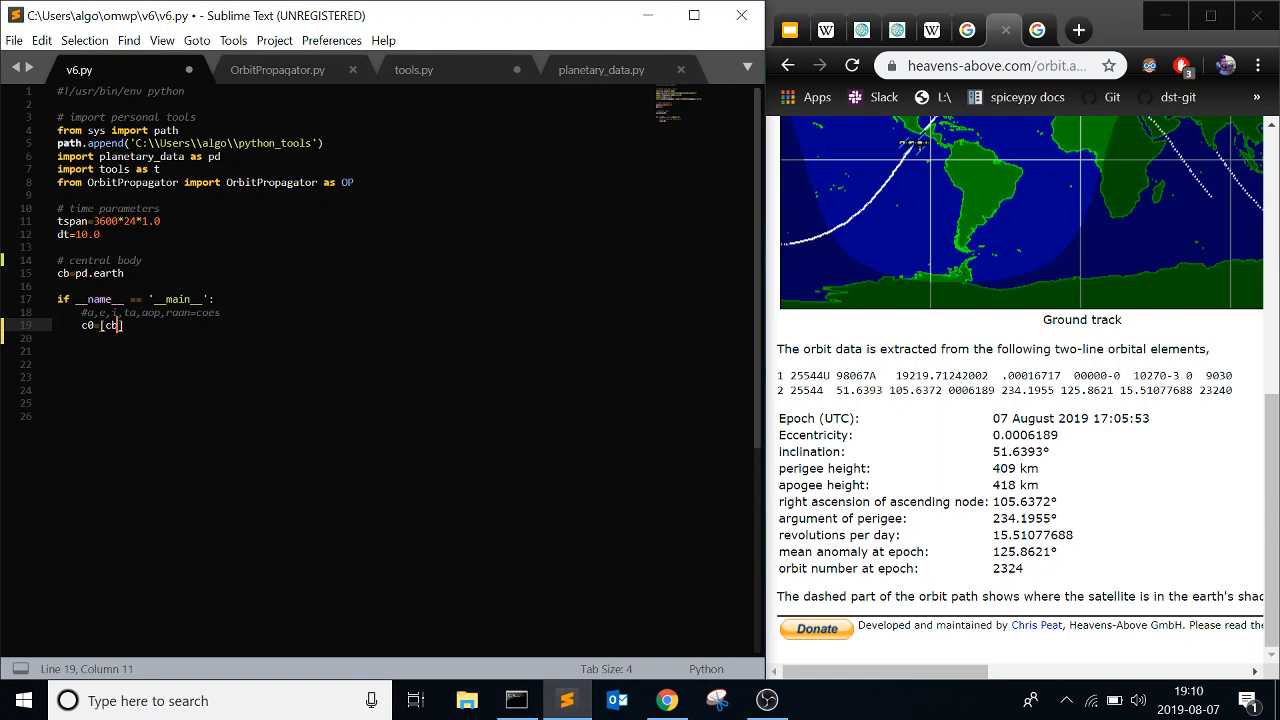
text(['radius'])
text(+414.0)
text(,)
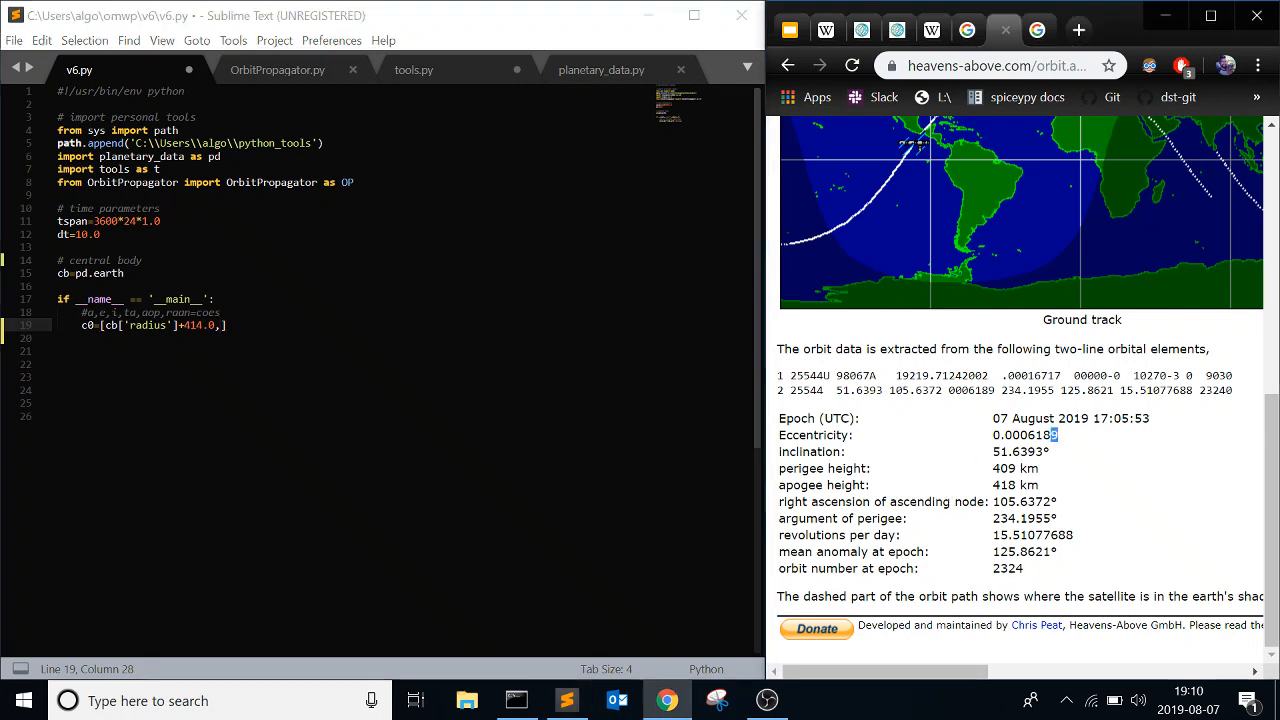
drag(1000, 418, 1058, 435)
double_click(1025, 435)
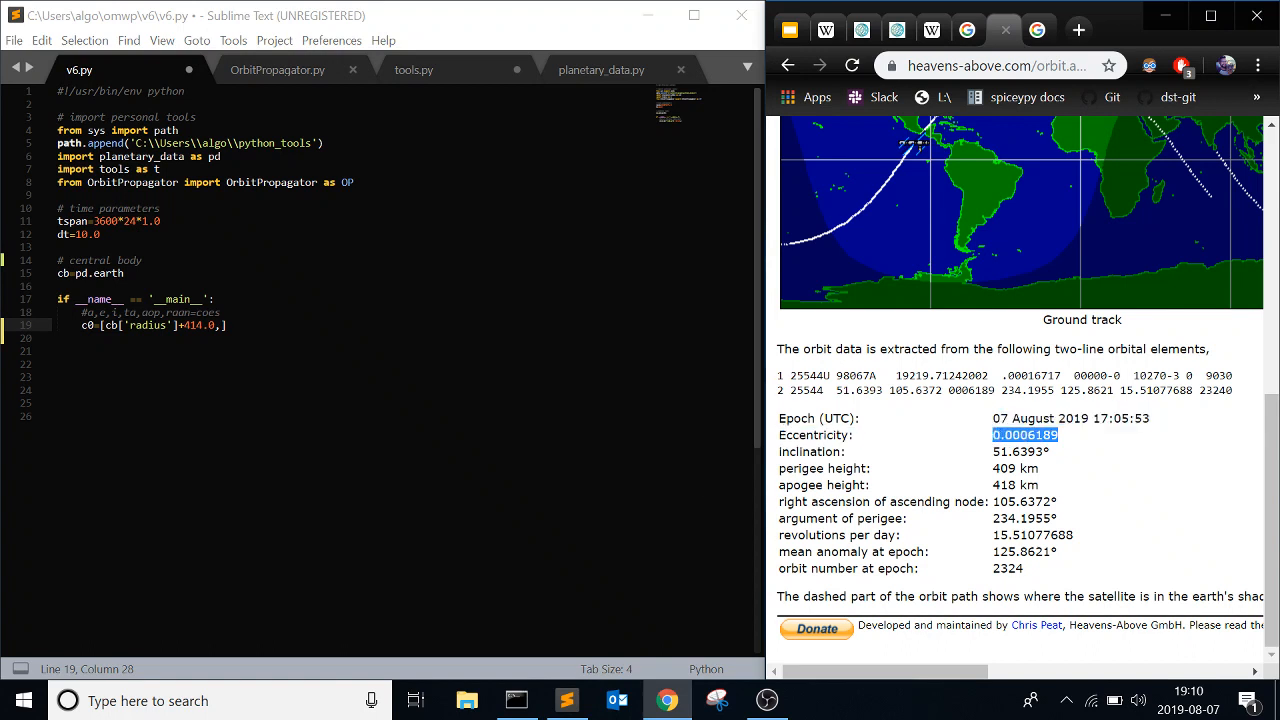
key(ctrl+c)
key(alt+Tab)
key(ctrl+v)
text(,)
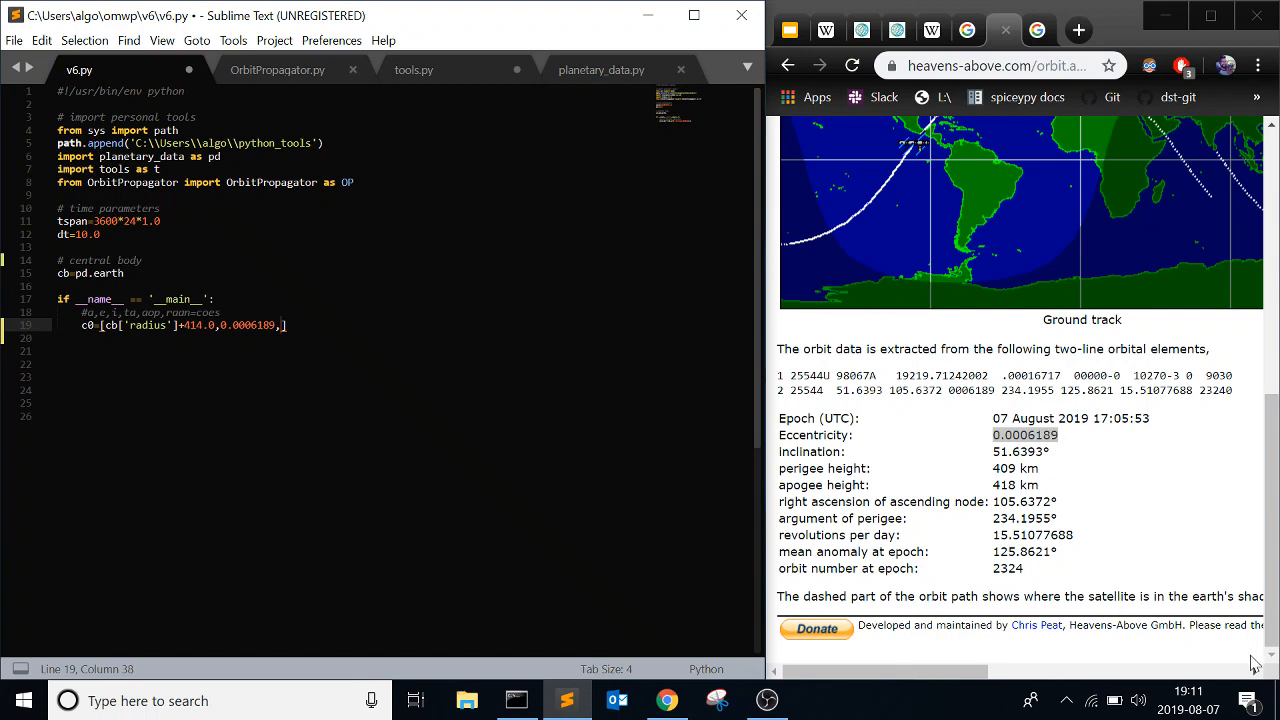
Step: Add the inclination 51.6393 to c0 and remove a stray digit after 0.0
click(1100, 516)
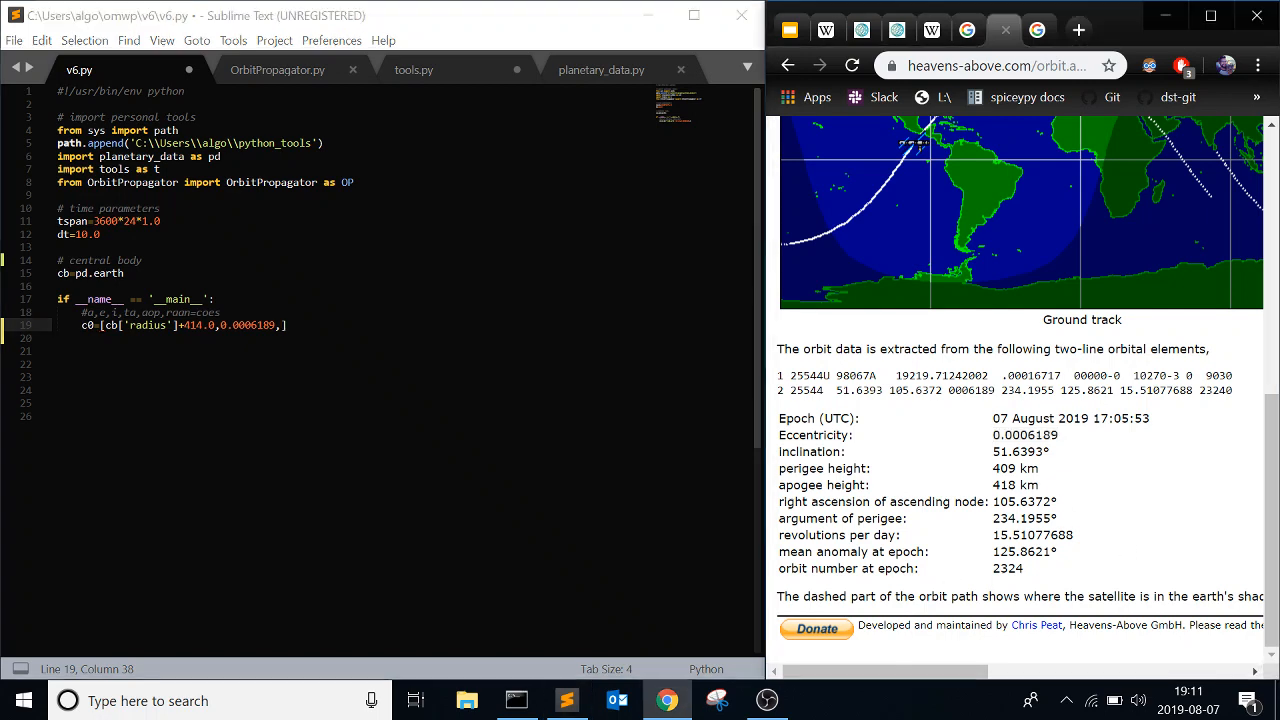
key(F5)
drag(1043, 452, 993, 452)
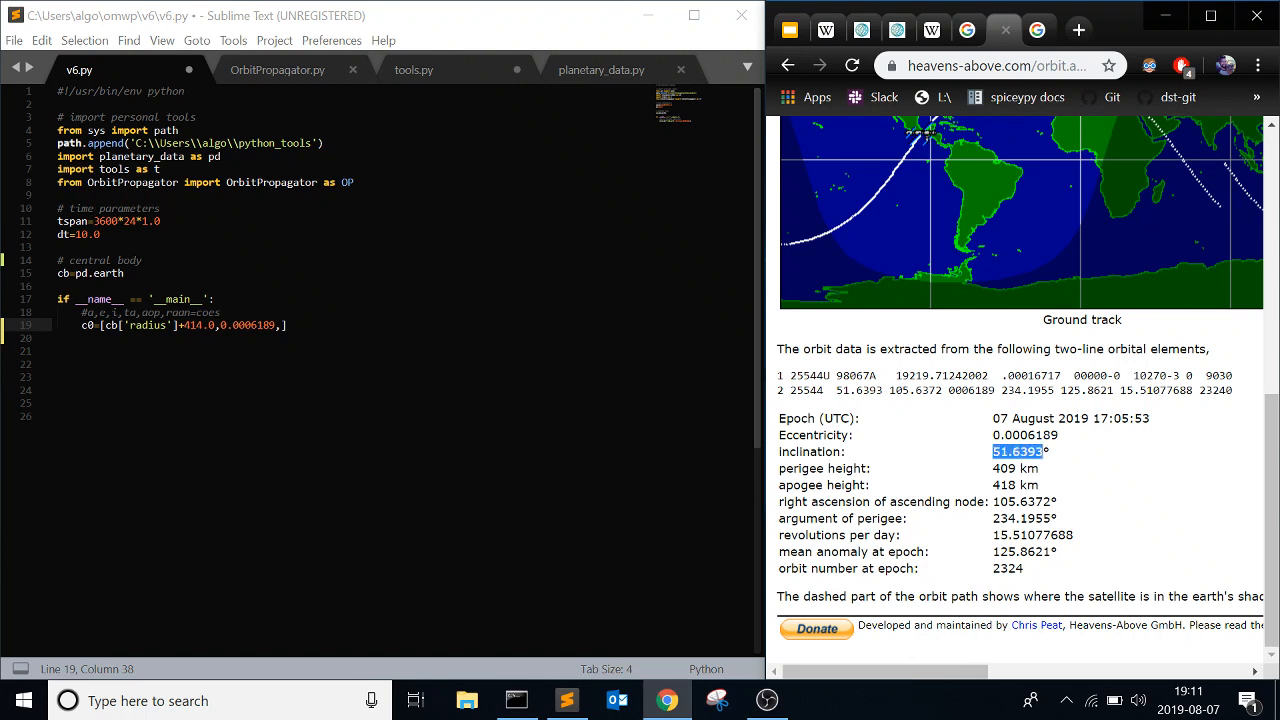
key(ctrl+c)
key(alt+Tab)
key(ctrl+v)
text(,)
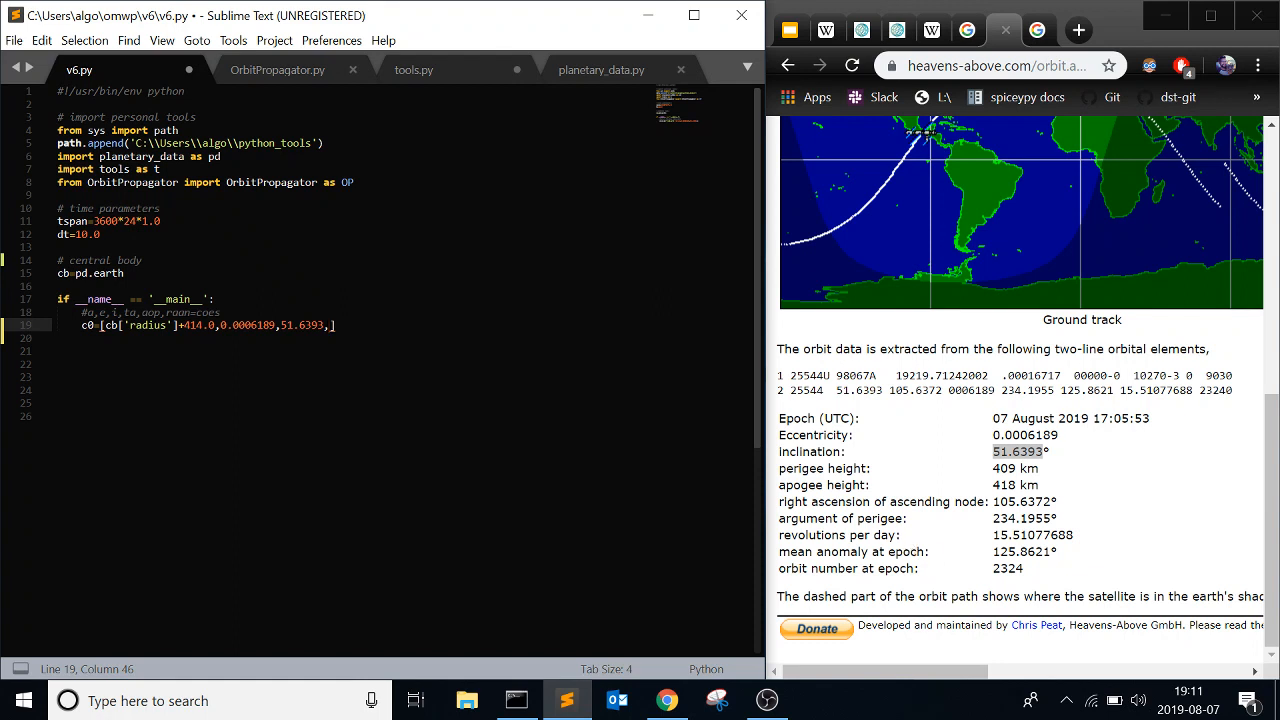
text(0.0,1)
key(BackSpace)
Step: Append the argument of perigee 234.1955 and RAAN 105.6372 to c0
double_click(1020, 518)
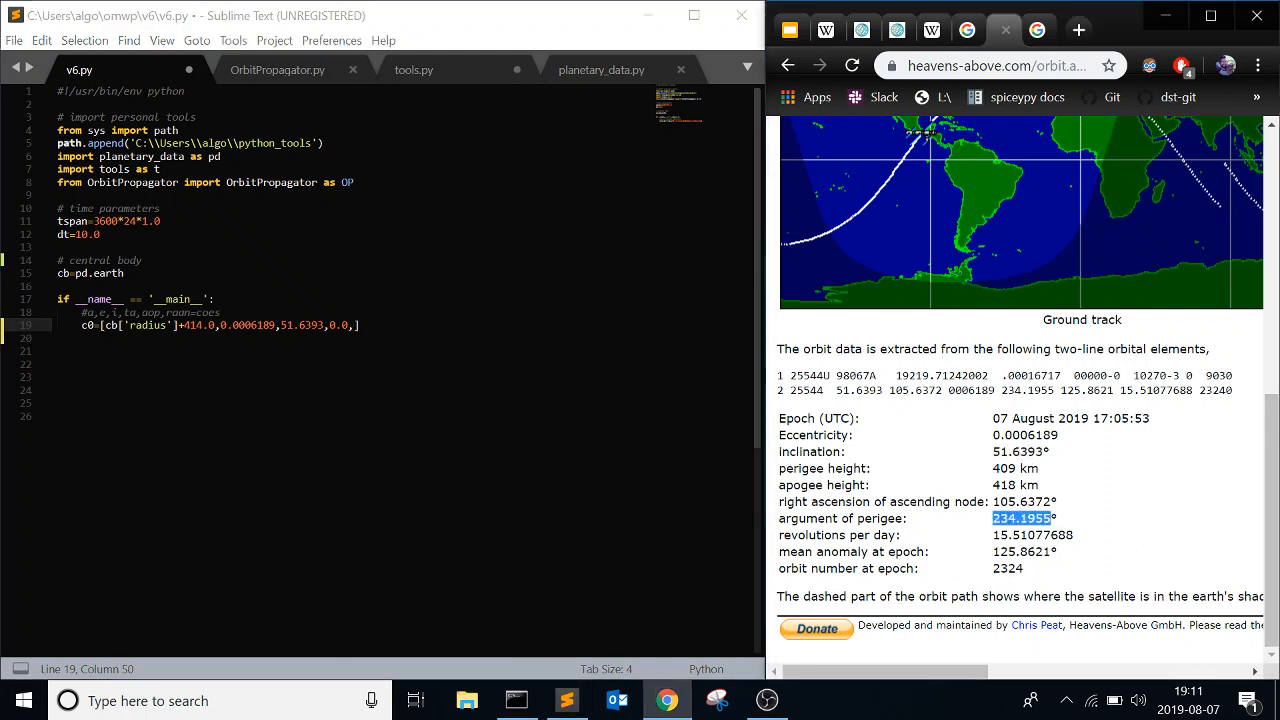
key(alt+Tab)
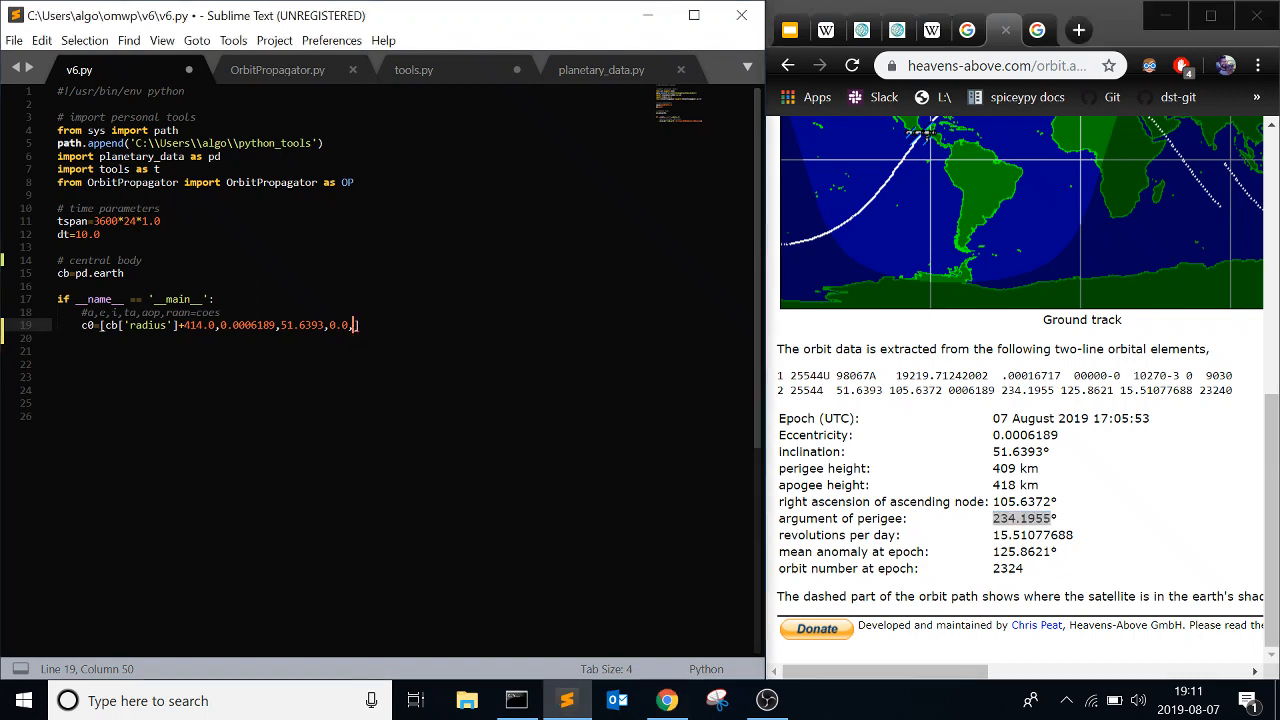
key(ctrl+v)
text(,)
drag(1052, 501, 993, 501)
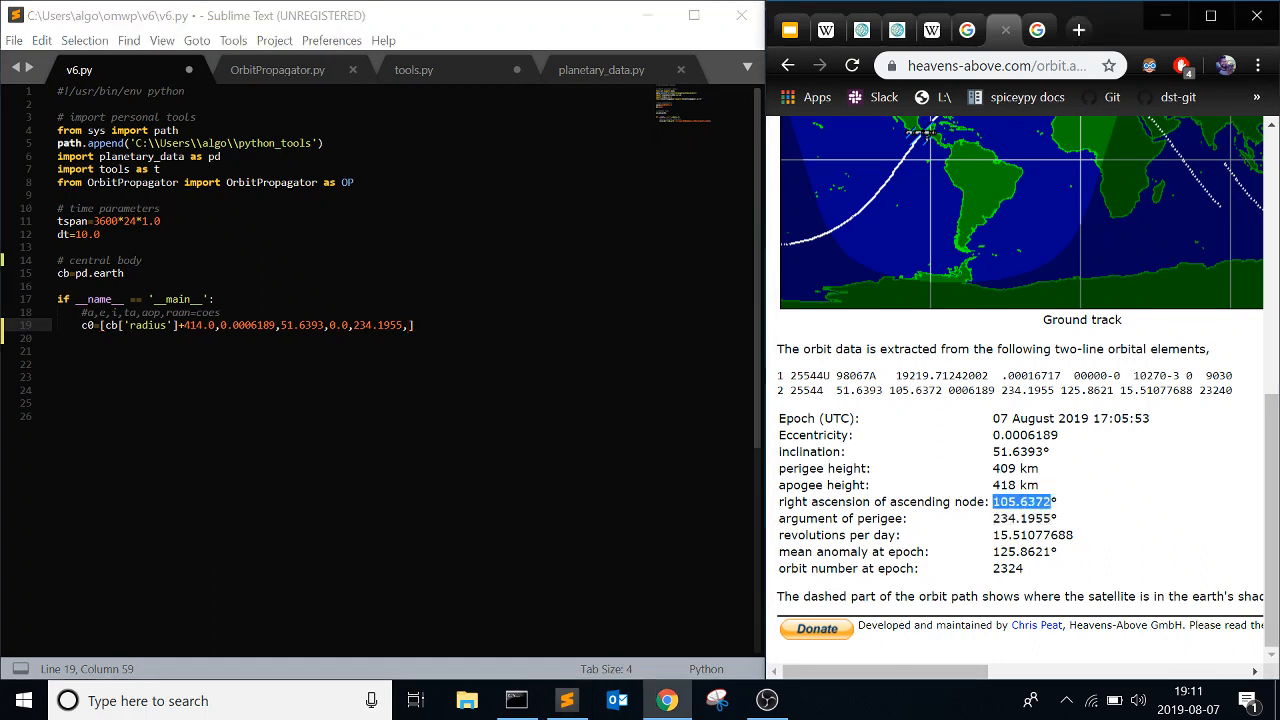
key(alt+Tab)
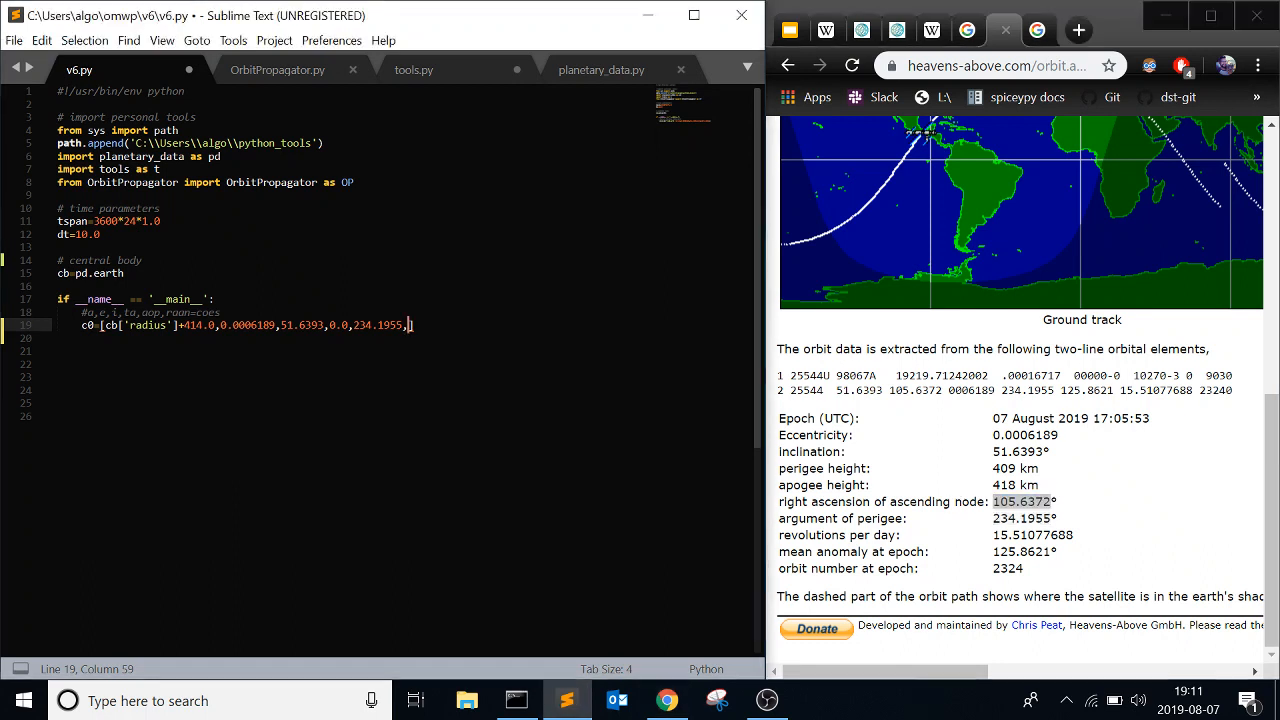
key(ctrl+v)
Step: Start a new line above c0 for the '# ISS' comment
key(Up)
key(End)
key(Return)
key(Return)
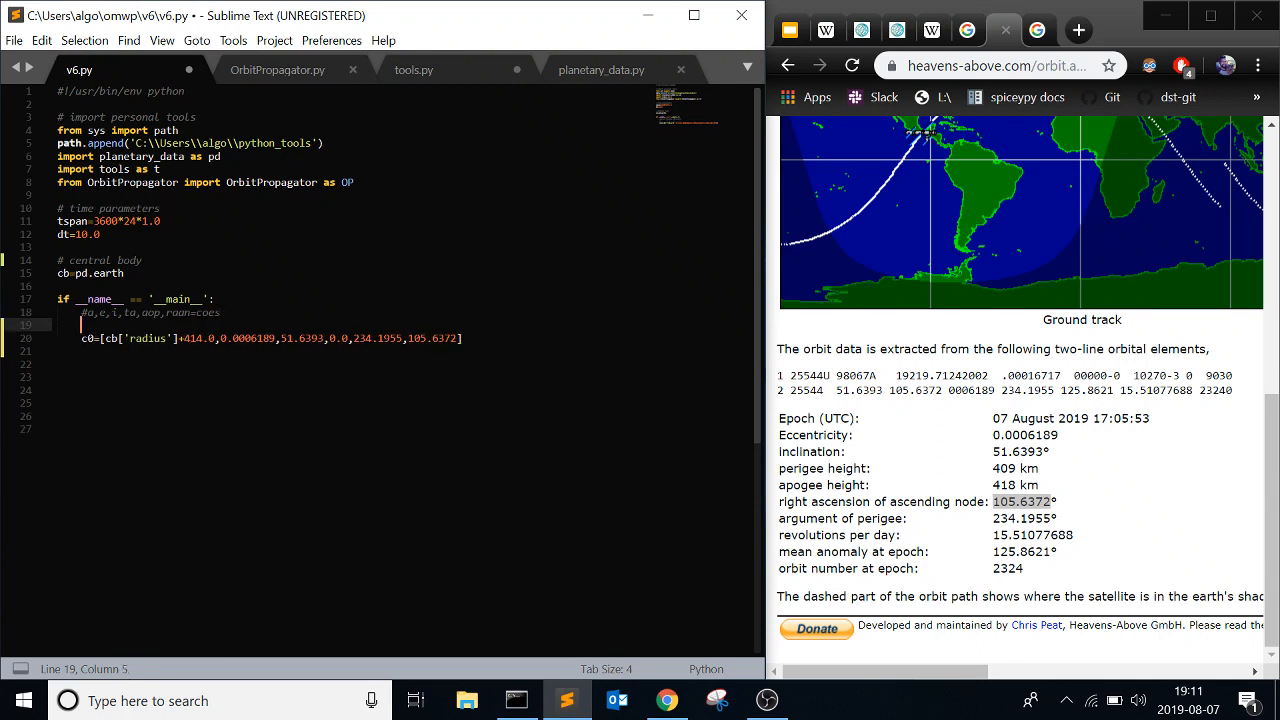
text(# ISS)
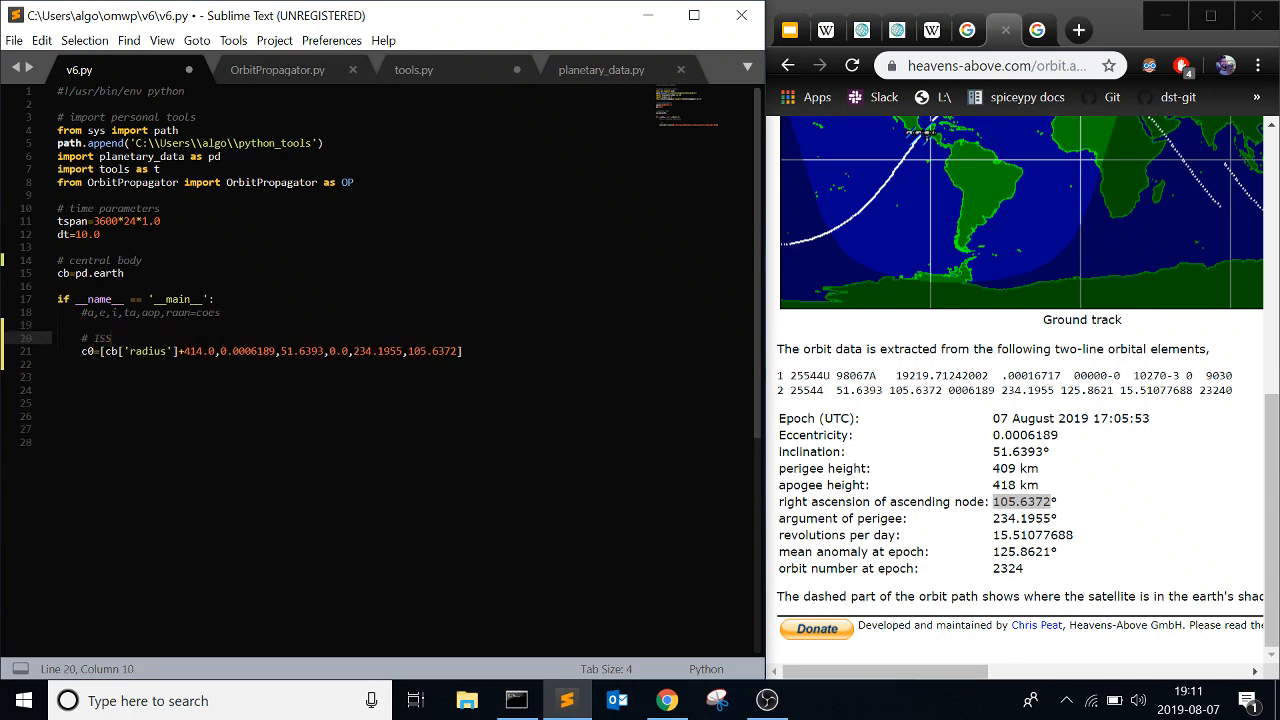
Step: Remove the stray 'c' below c0 and bring up the zoomed-out geostationary satellite search results
key(Down)
key(Down)
key(Down)
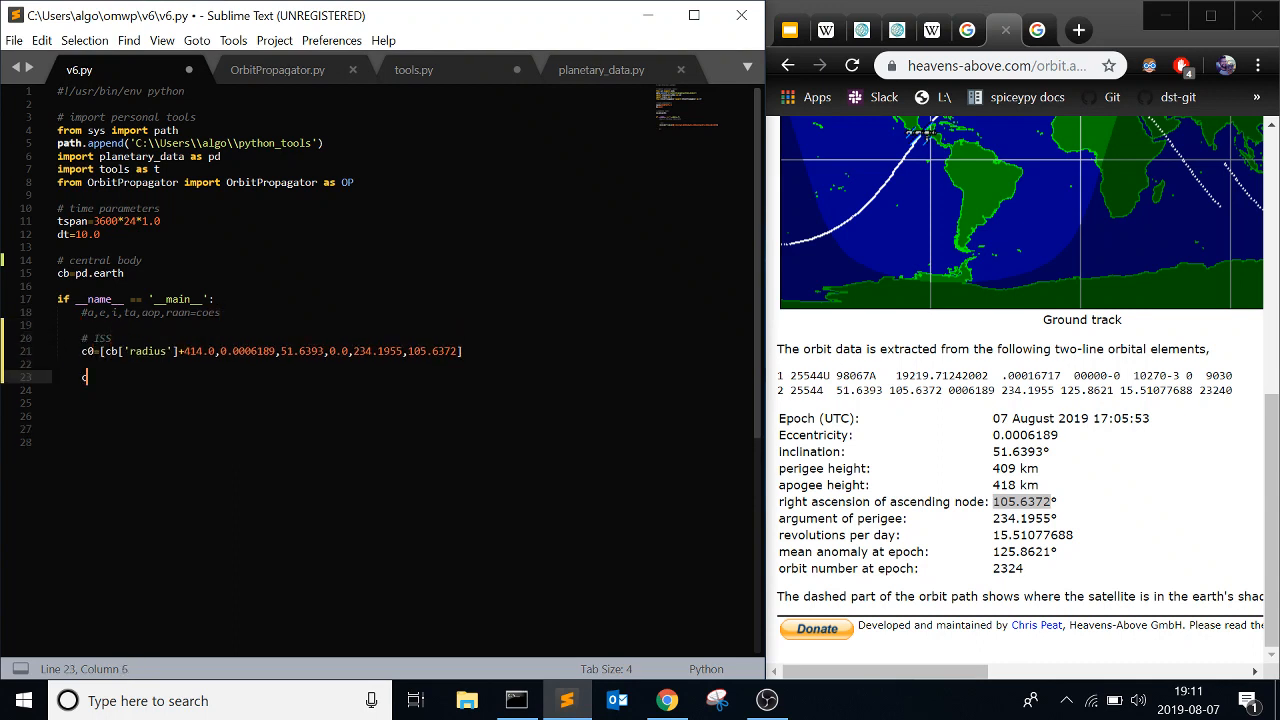
key(BackSpace)
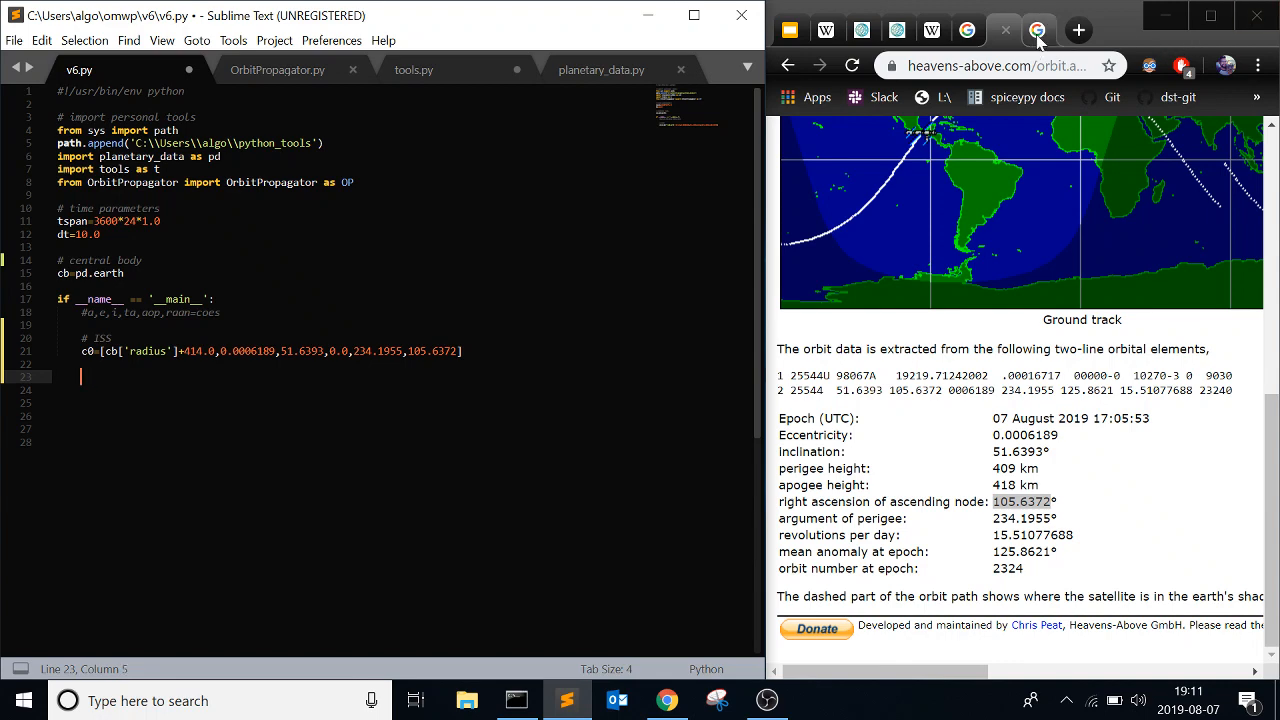
click(1037, 30)
drag(948, 671, 1030, 671)
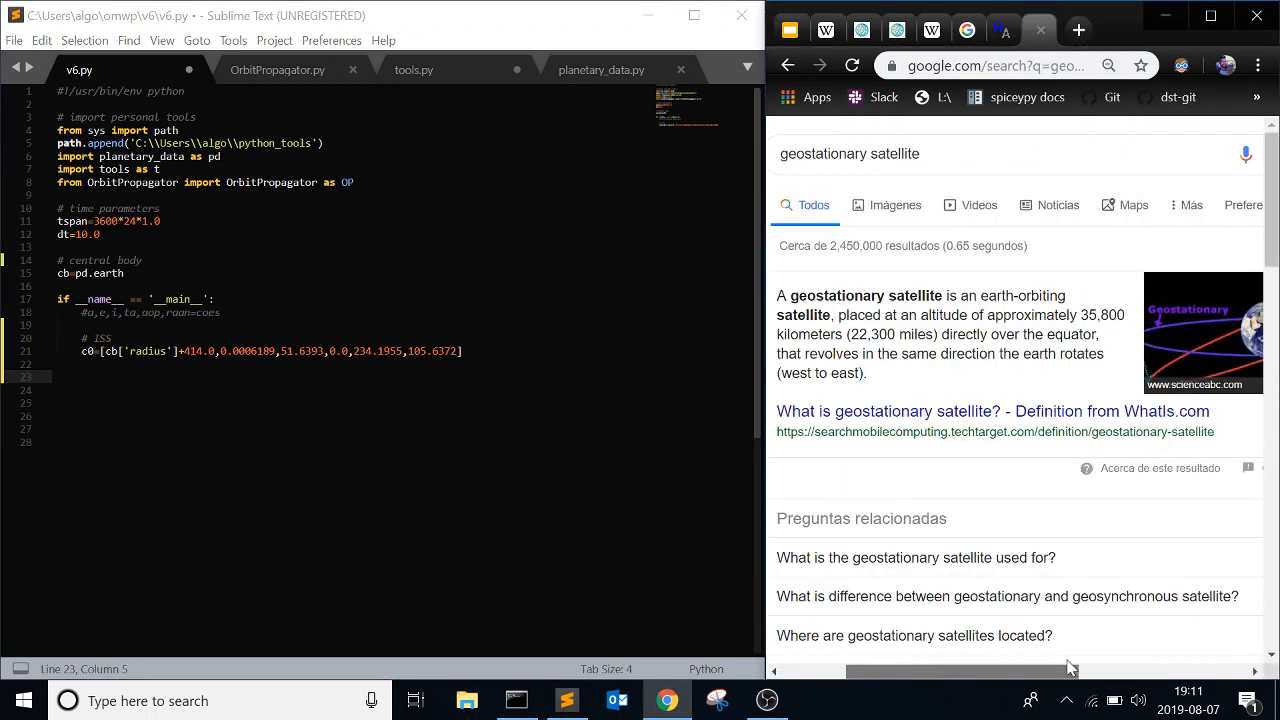
key(ctrl+minus)
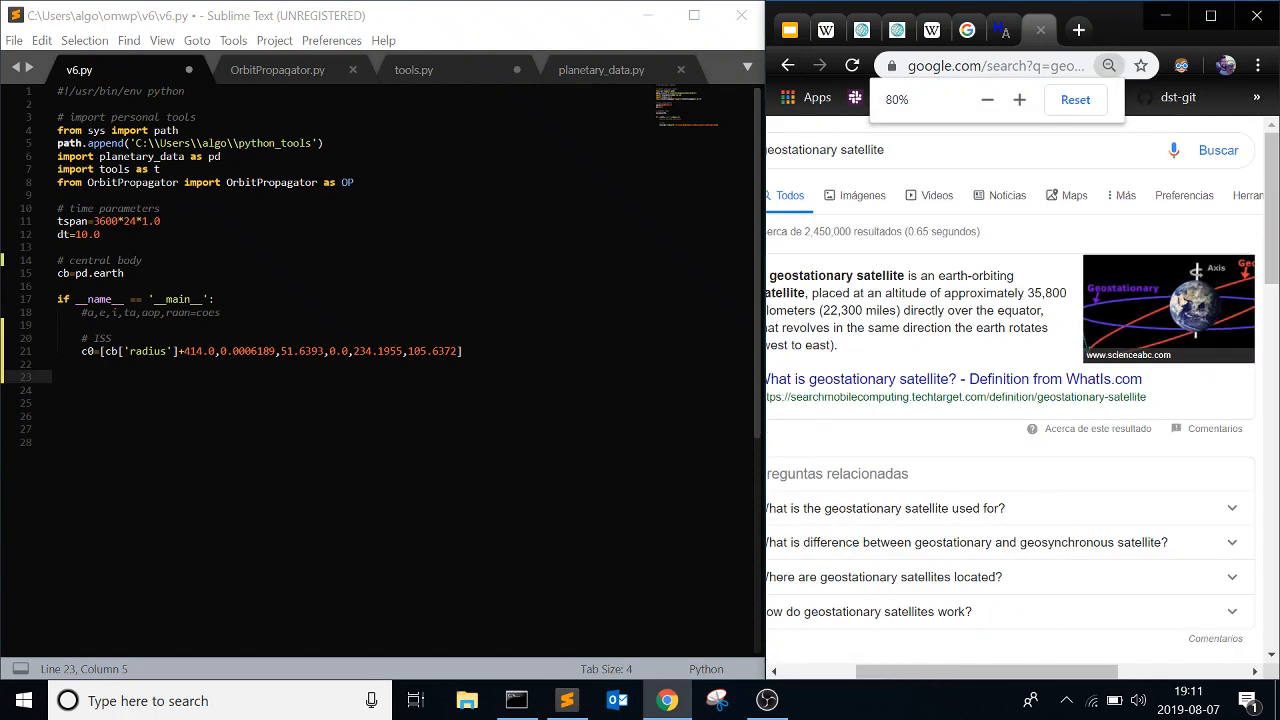
drag(1015, 672, 975, 673)
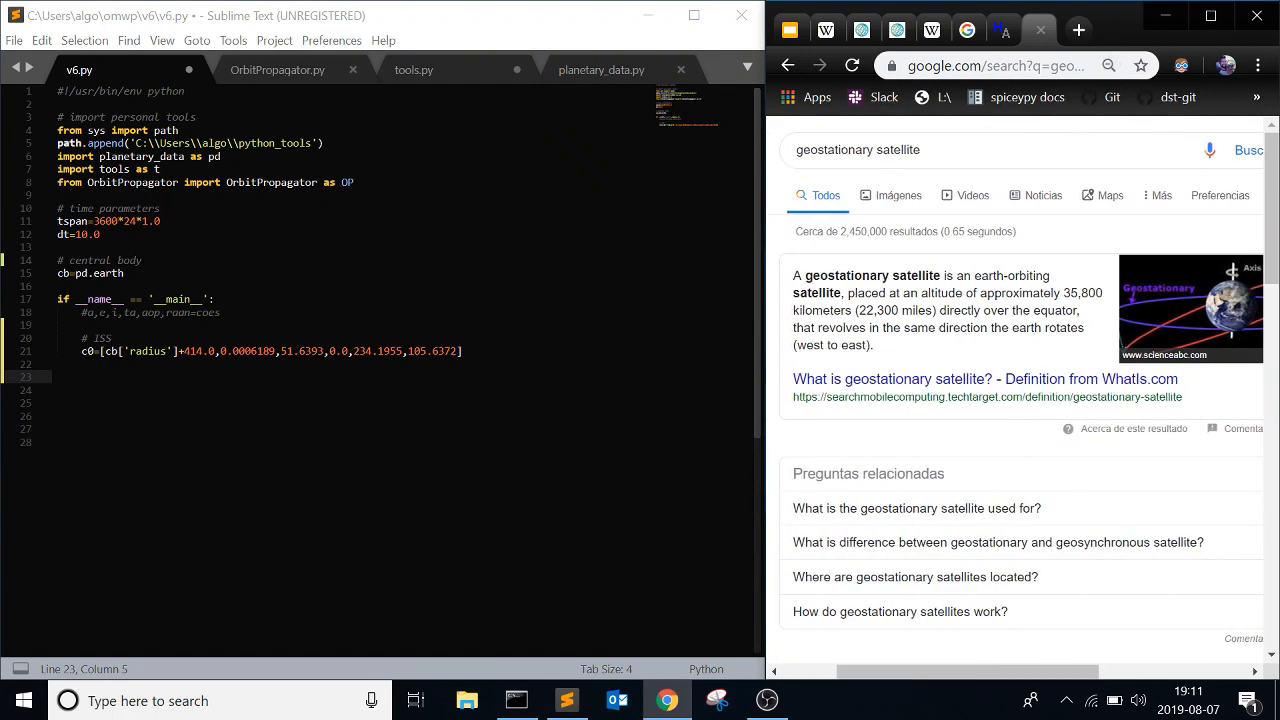
Step: Write the '# GEO' comment and c1=[cb['radius']+35800.0,0.0,0.0,0.0,0.0,0.0] in v6.py
key(alt+Tab)
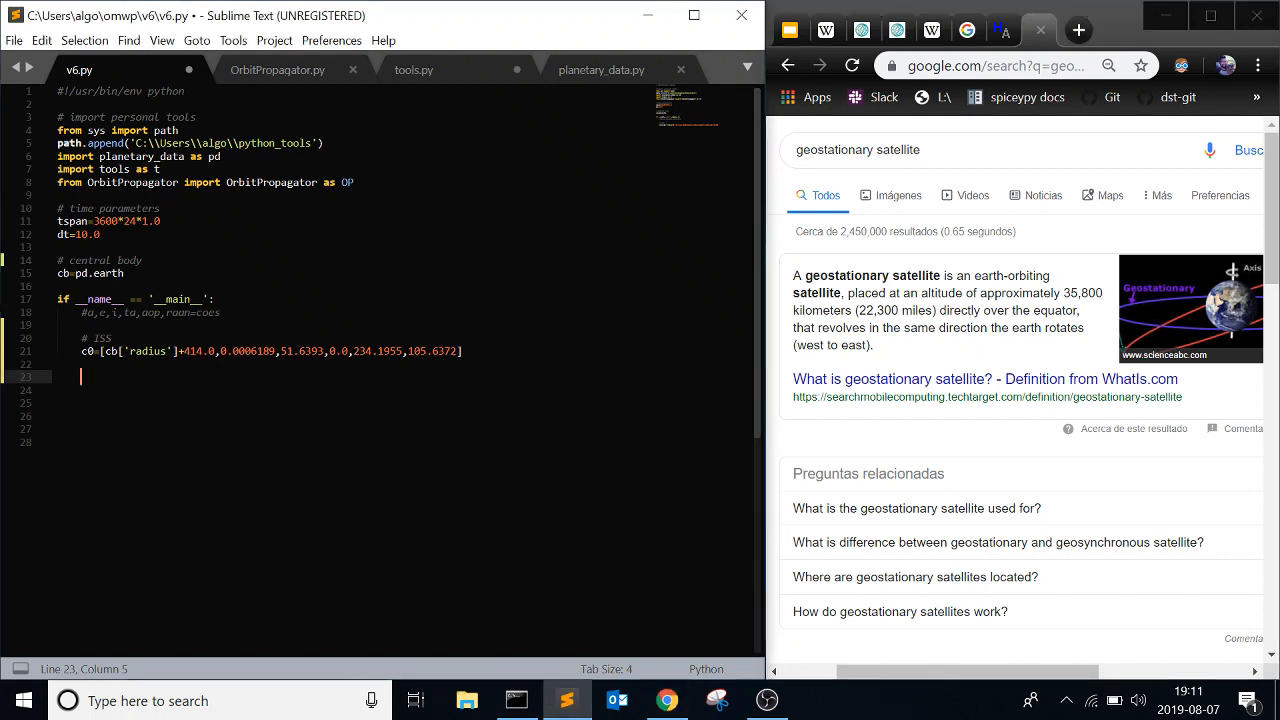
text(GEO)
key(Return)
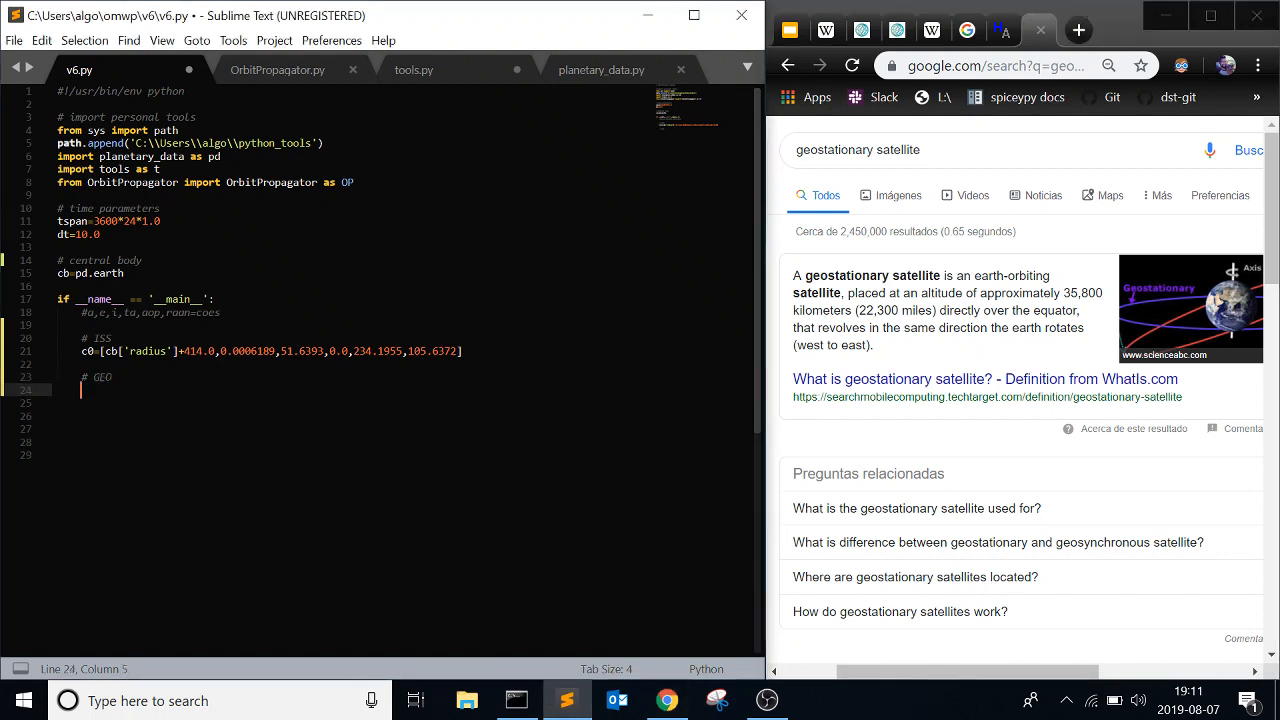
text(c1=)
text([c)
key(BackSpace)
text(cb['radi)
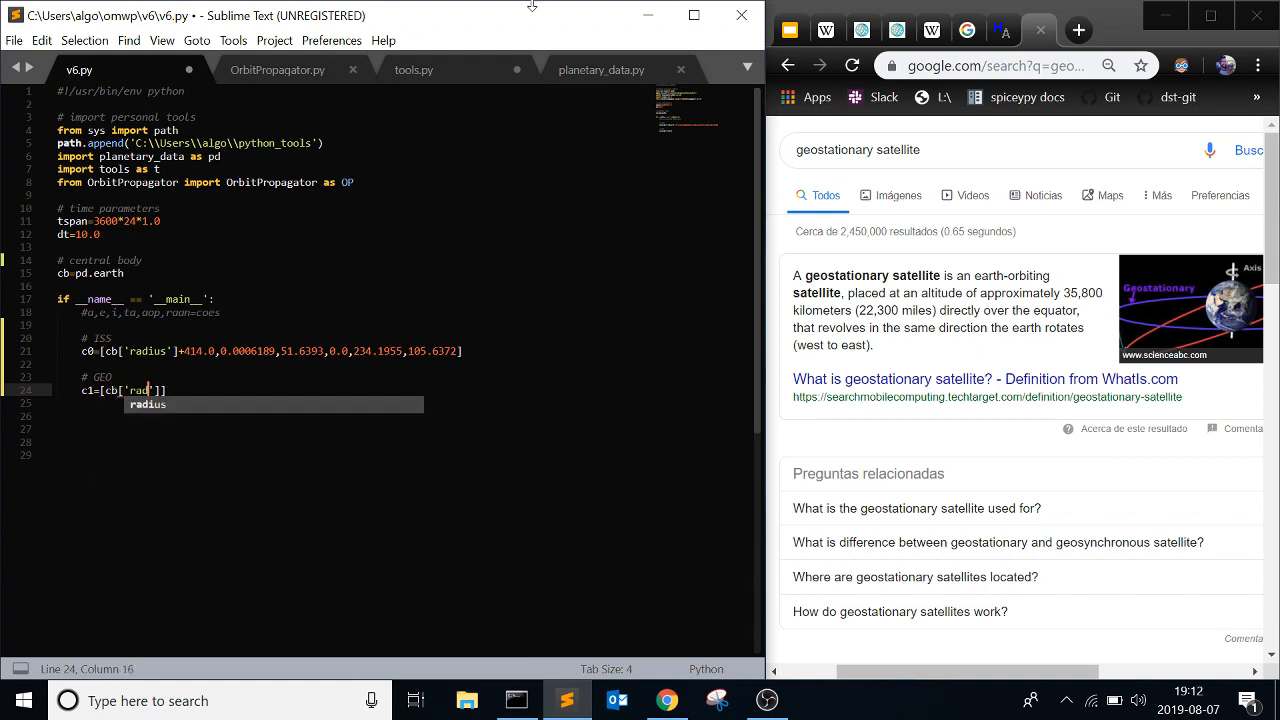
text(us)
key(Right)
key(Right)
text(+)
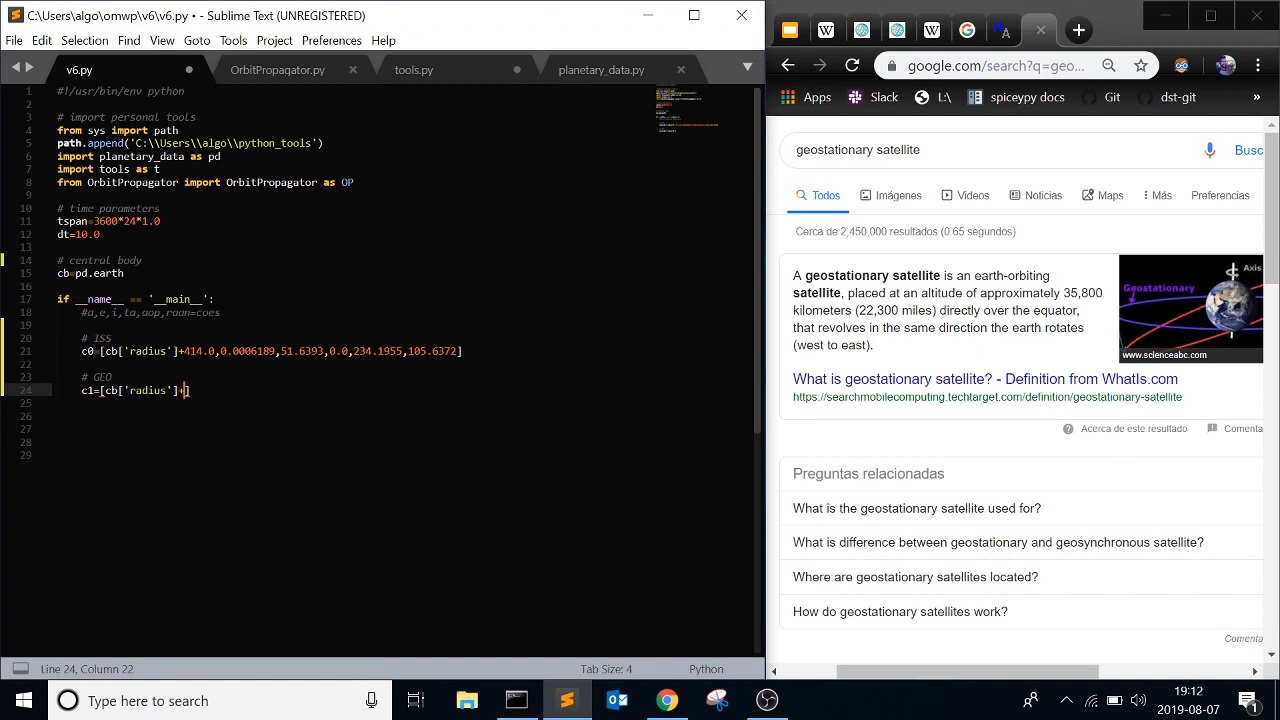
text(35800.0,)
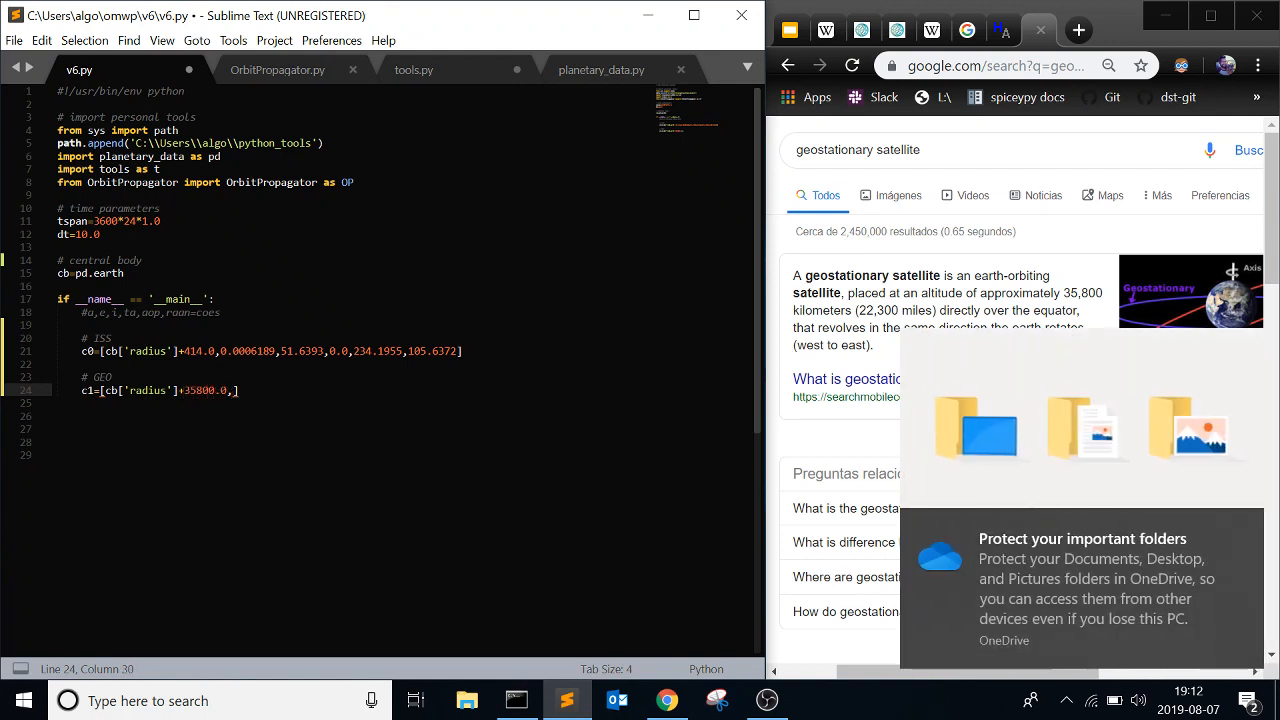
text(0.0,0.0,0.0,0.0,0.)
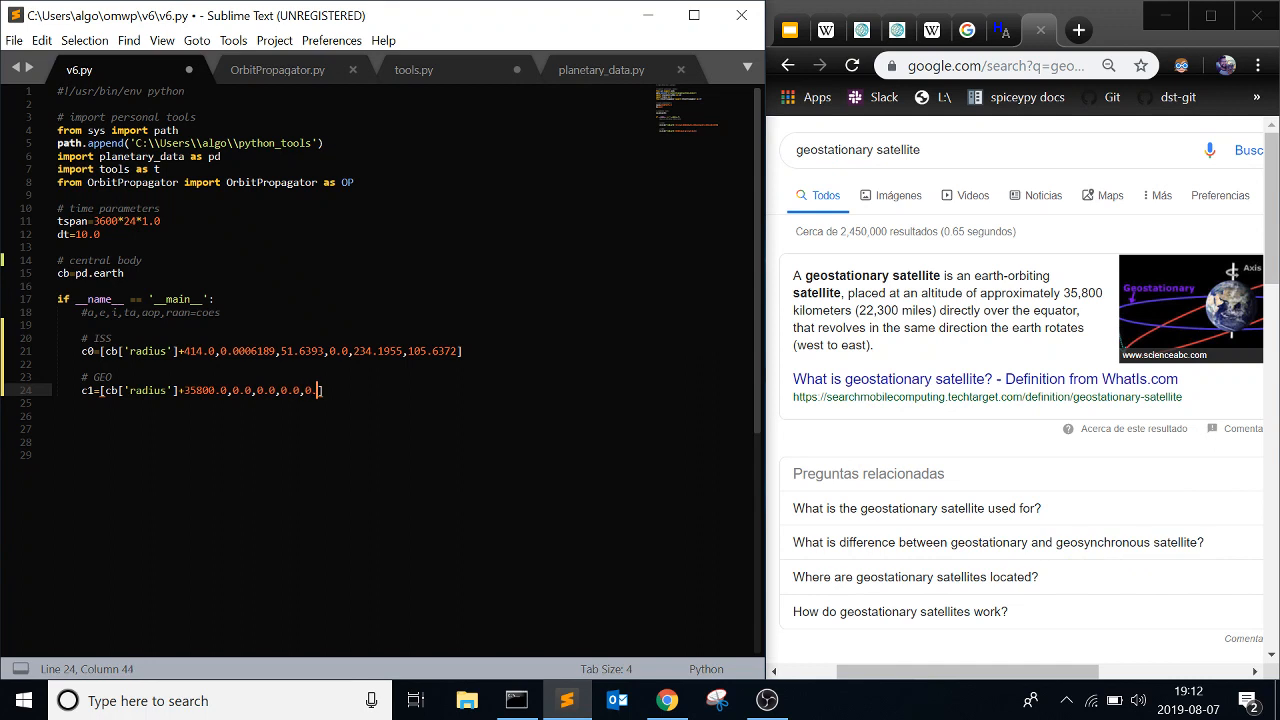
text(0)
key(Return)
key(Return)
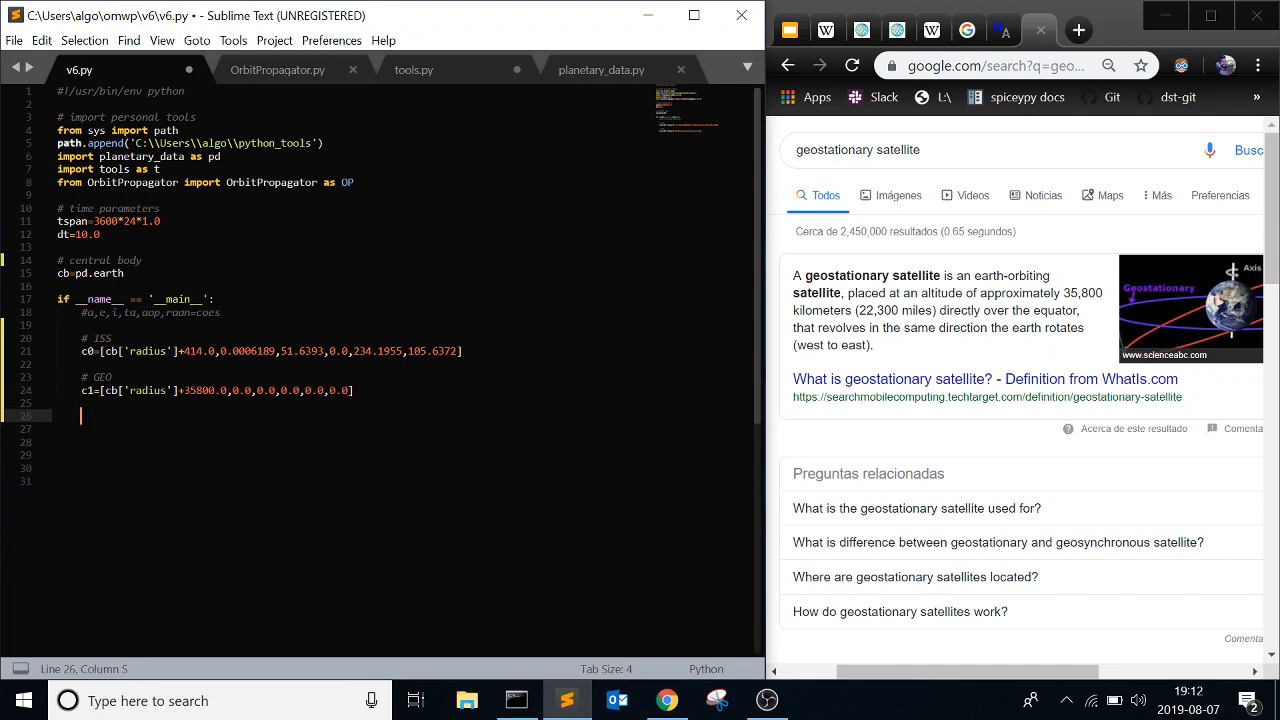
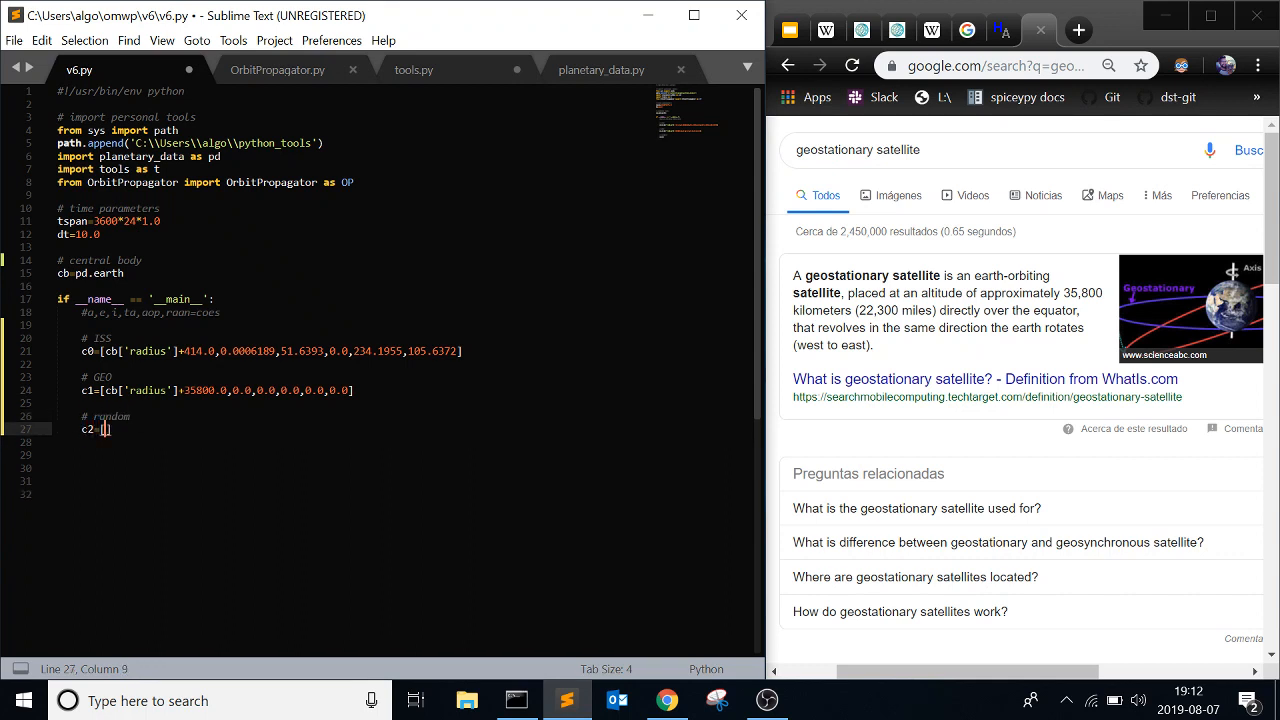
text('radius']+)
text(2000,)
Step: Finish c2=[cb['radius']+3000,0.3,20.0,0.0,15.0,40.0], save v6.py and start an indented line below
key(Left)
key(Left)
key(Left)
key(Right)
key(Right)
key(Right)
key(Right)
text(0.3,)
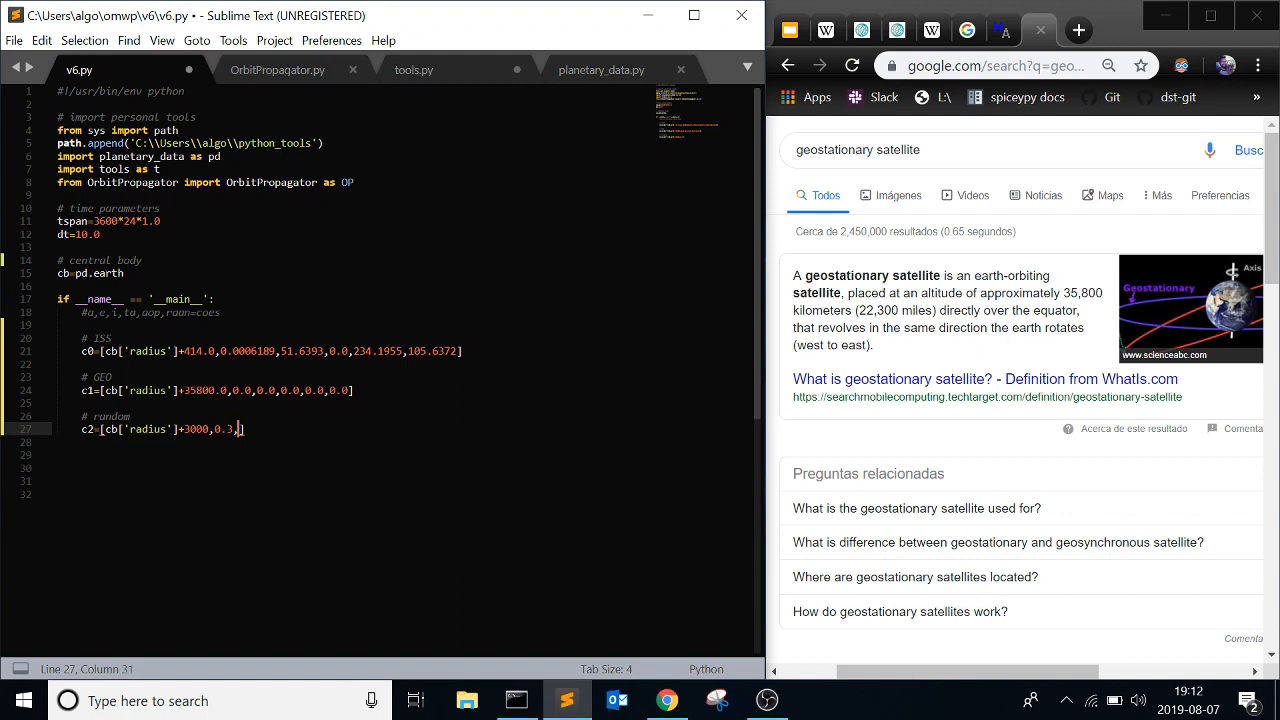
text(20.0,)
text(0.0,)
text(15.0,)
text(40.0)
key(ctrl+s)
click(120, 468)
key(Tab)
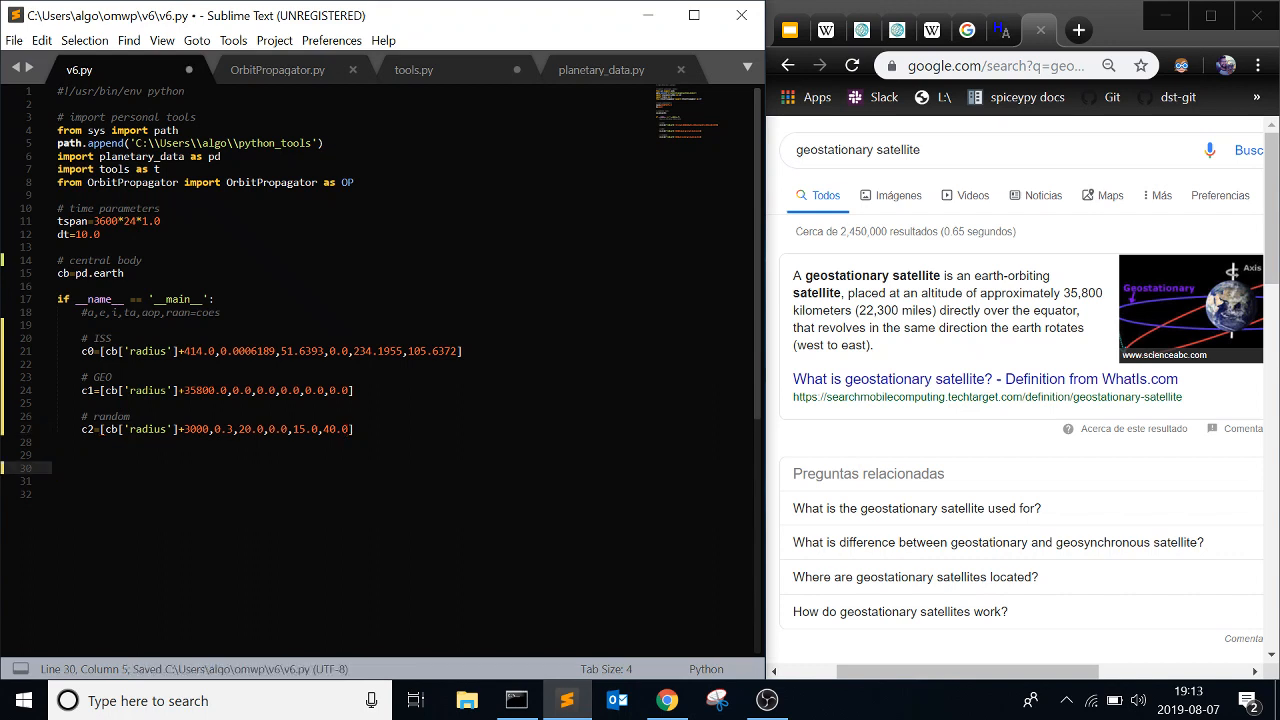
text(# create orbit)
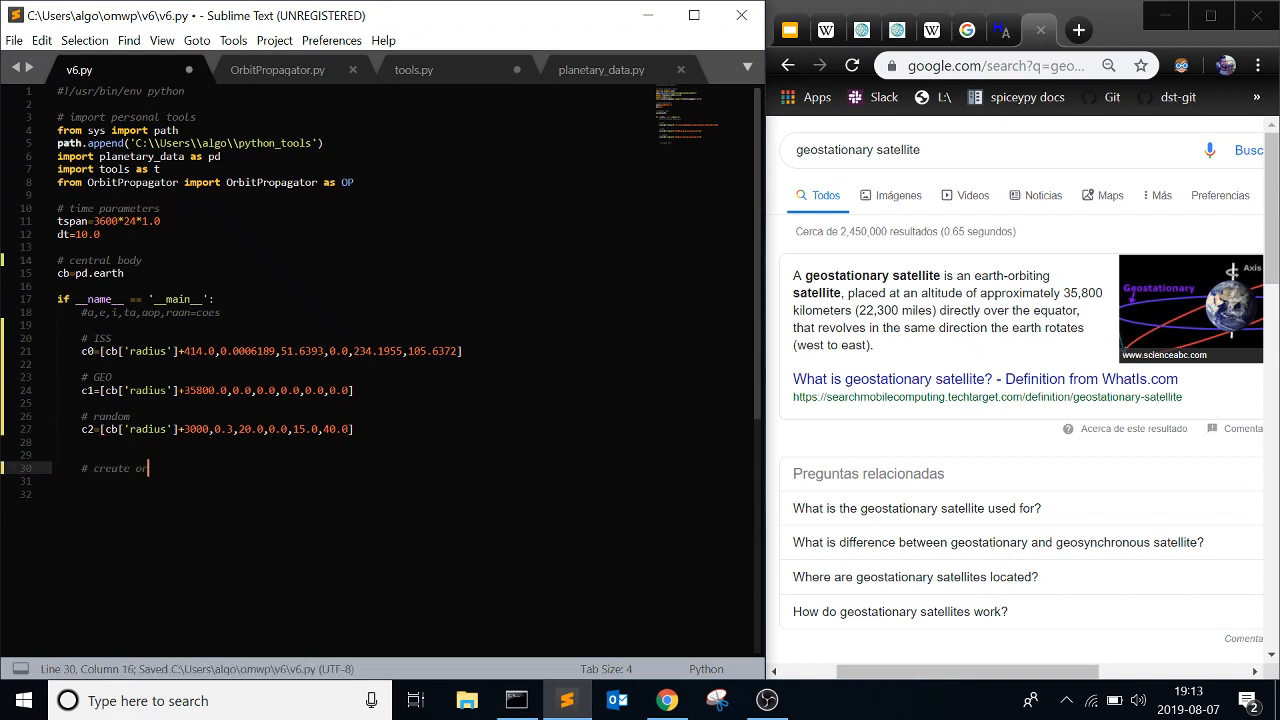
text( propagator instances)
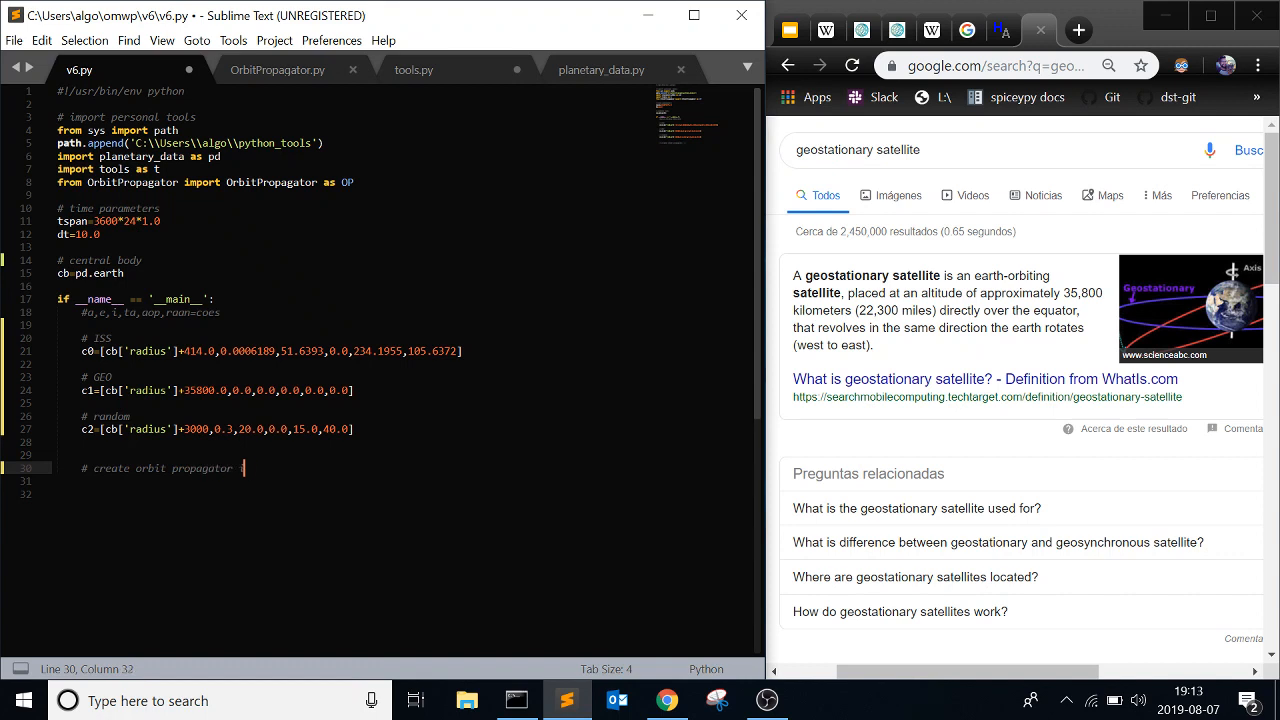
Step: Add the orbit-propagator comment and op0=OP(c0,tspan,dt,coes=True) beneath it
key(Return)
text(op0=)
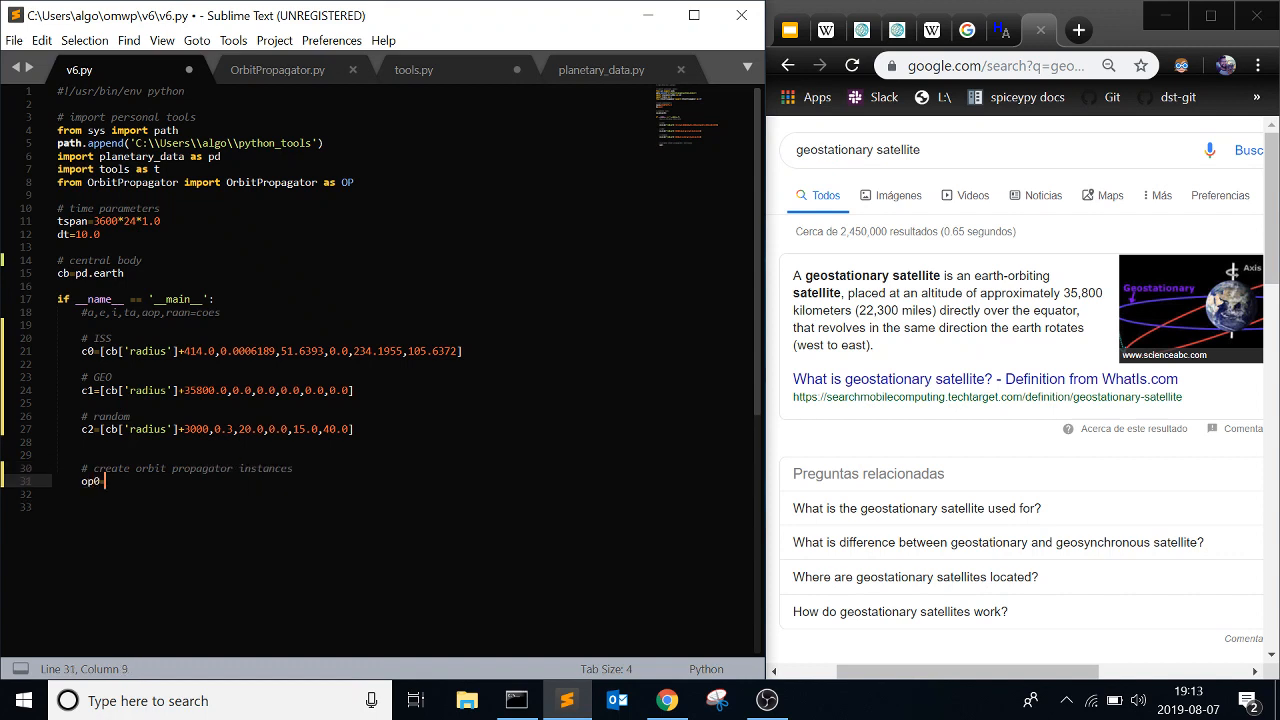
text(OP)
text((c0,)
text(tspan,dt)
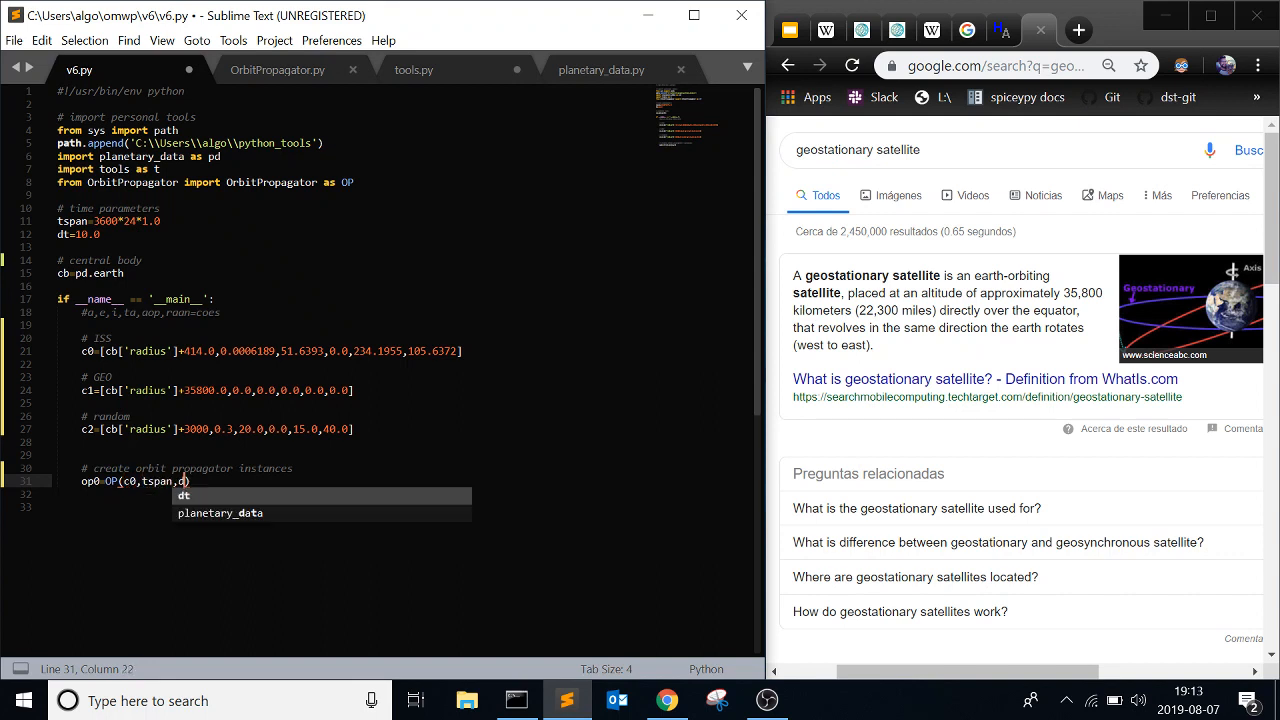
text(,coes=True)
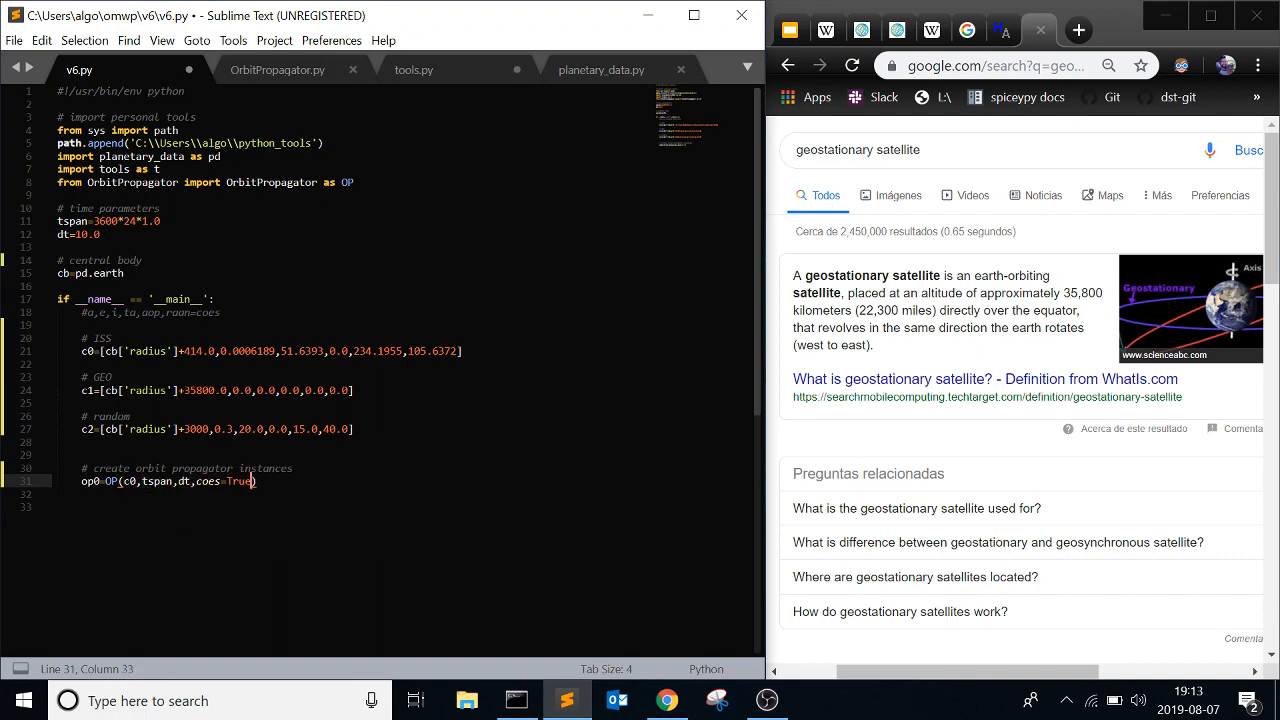
Step: Change OrbitPropagator.py's coes2rv call to take state0,deg=True, save it and return to v6.py
click(265, 70)
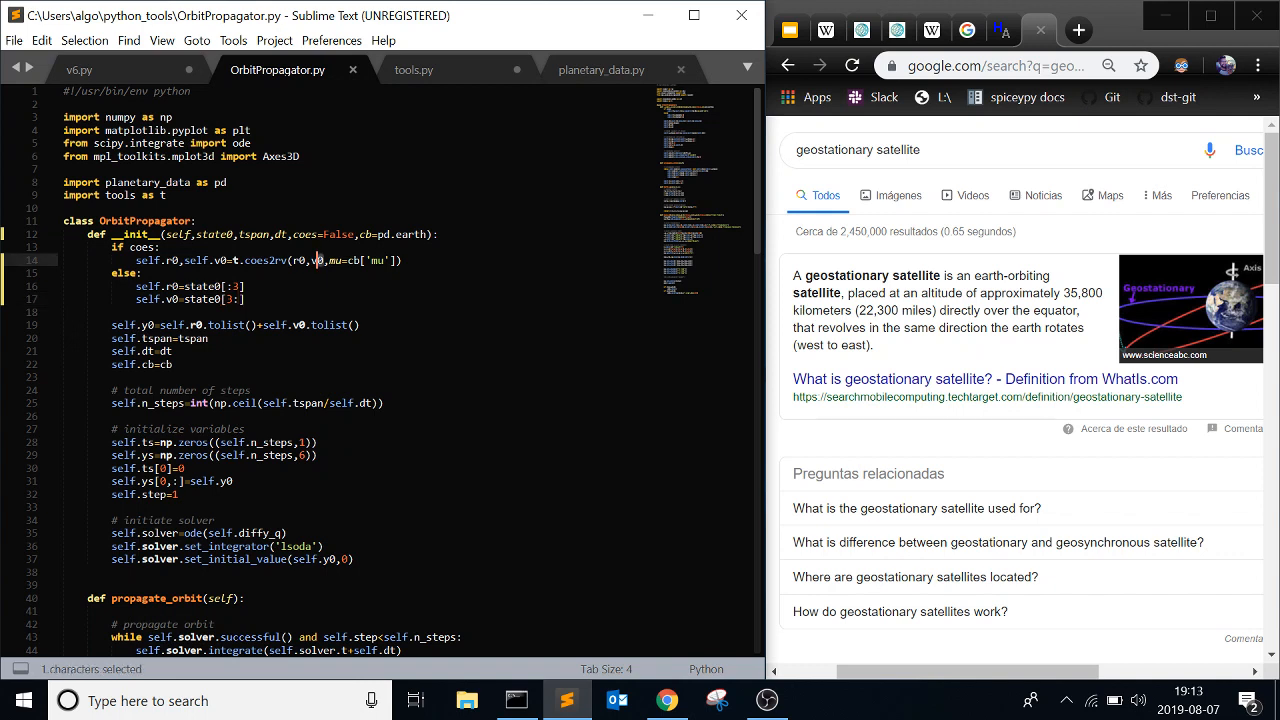
drag(325, 260, 292, 260)
text(state0,)
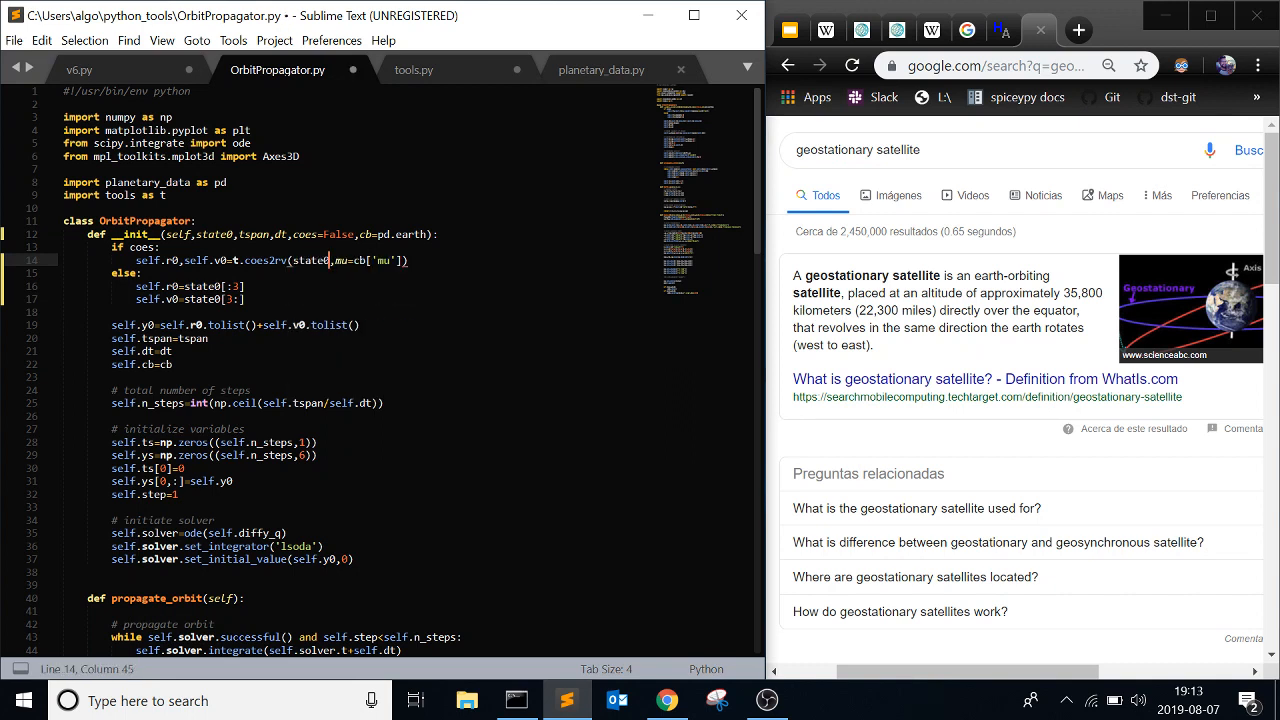
text(deg=)
text(True,)
key(ctrl+s)
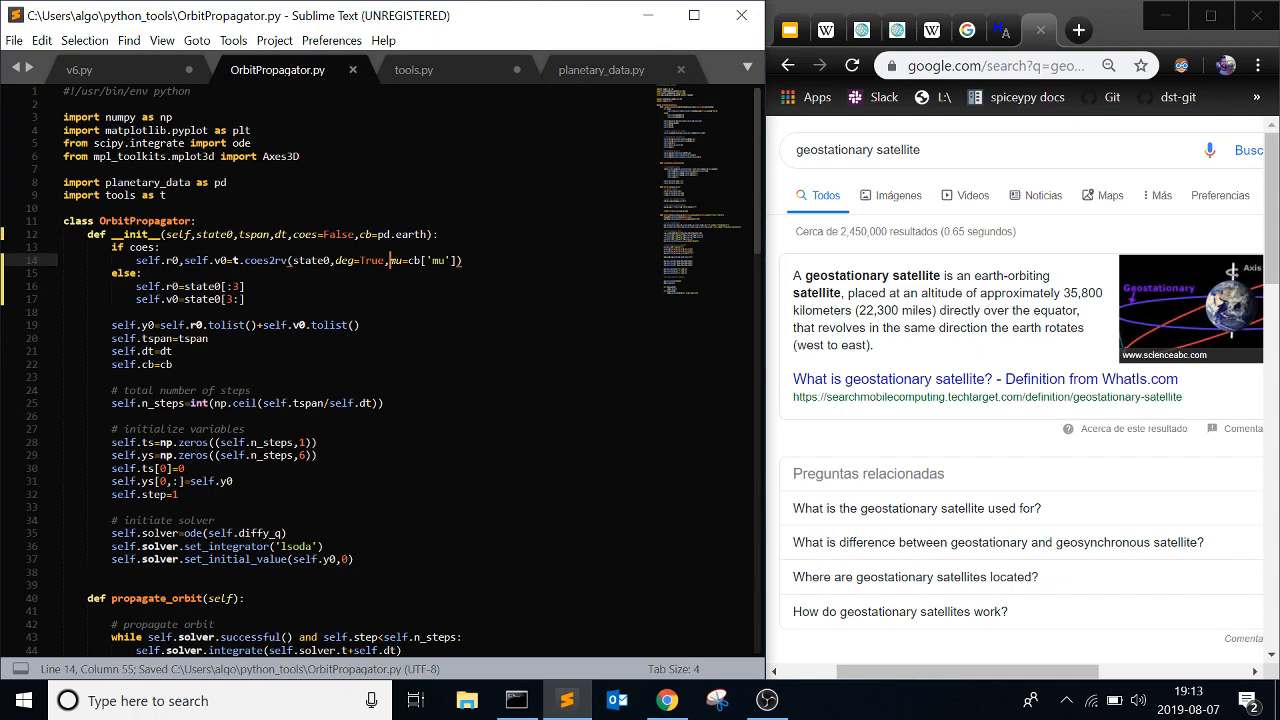
click(79, 69)
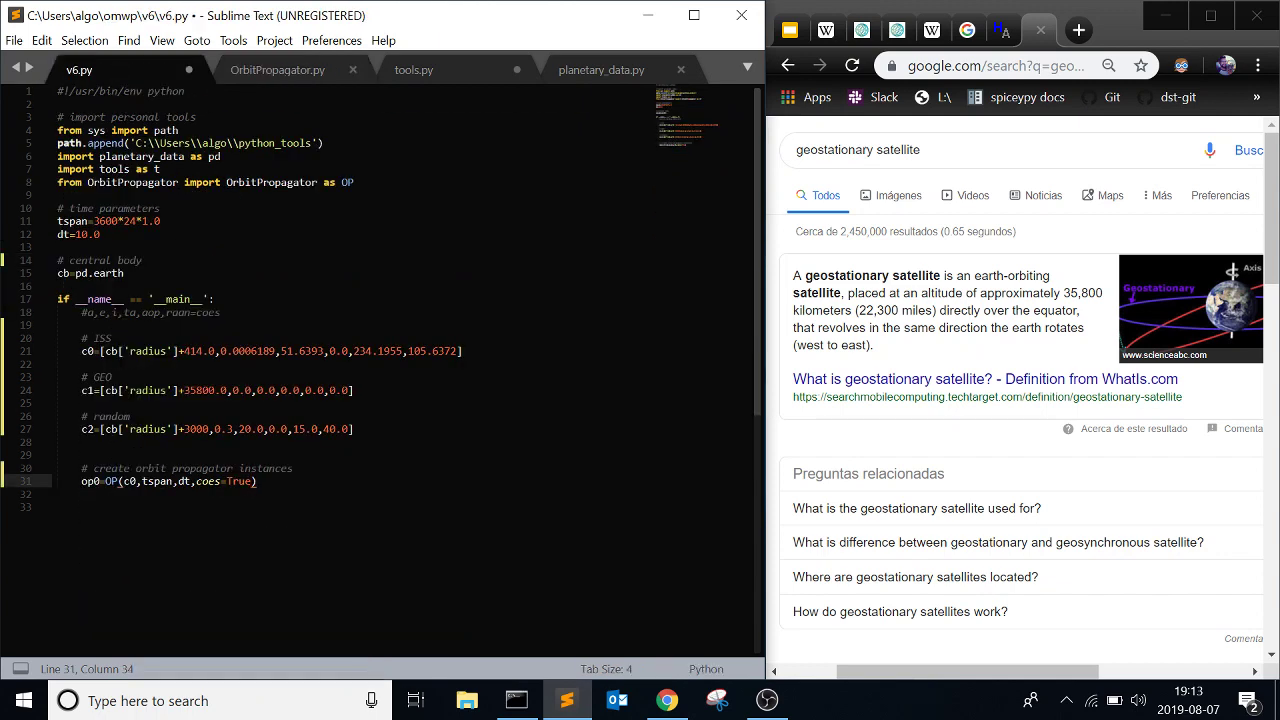
Step: Duplicate the op0 line into op1 and op2 propagators built from c1 and c2
key(Return)
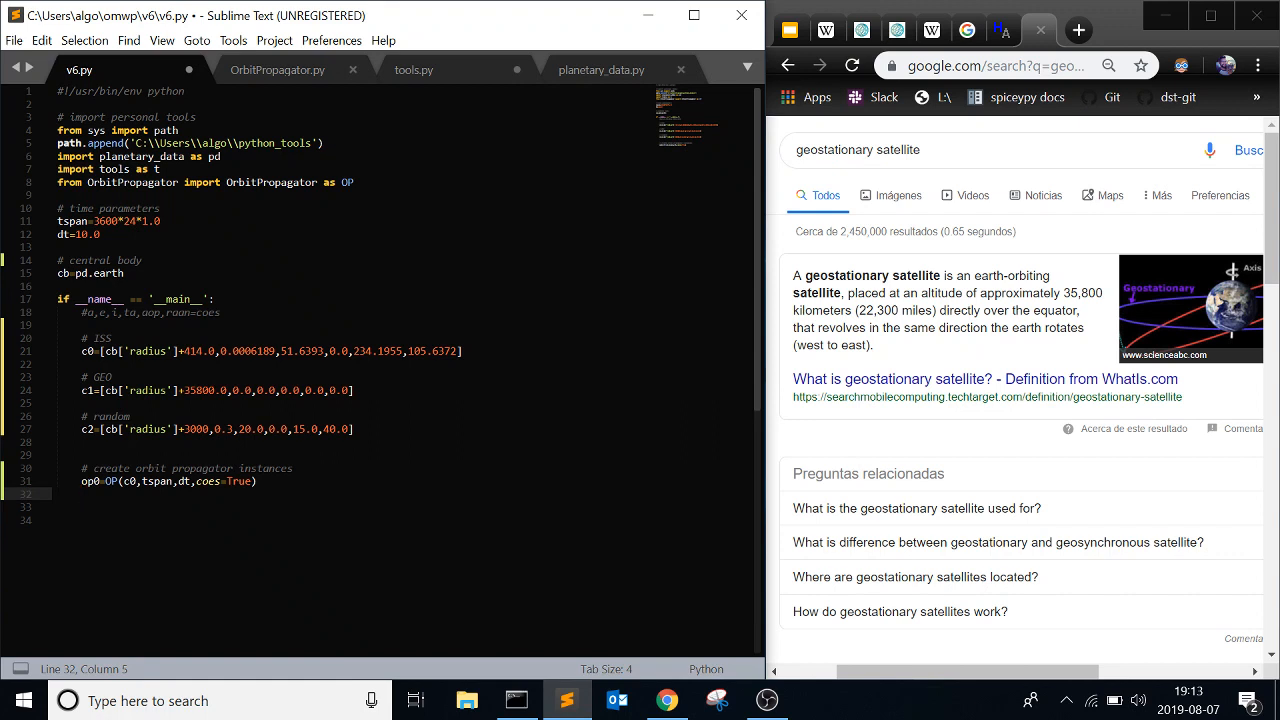
triple_click(215, 481)
key(ctrl+c)
key(ctrl+v)
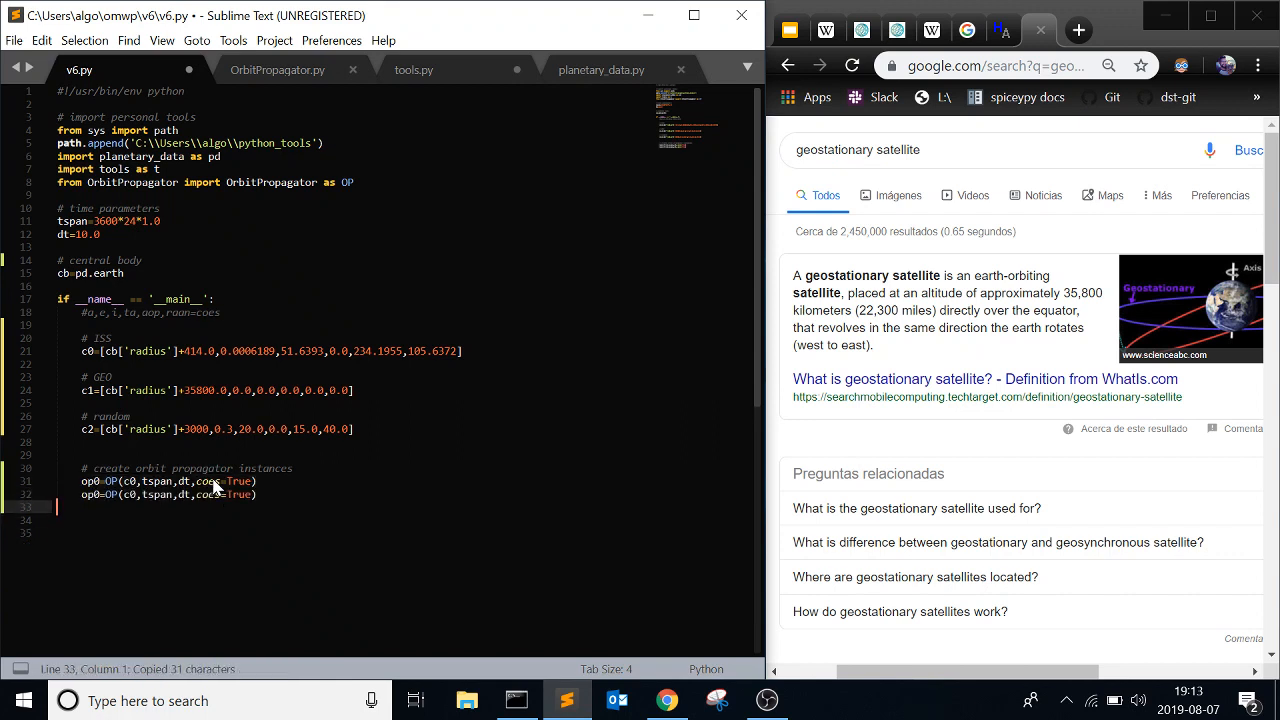
key(ctrl+v)
key(BackSpace)
text(2)
key(Up)
key(BackSpace)
text(1)
key(Down)
key(Right)
key(Right)
key(Right)
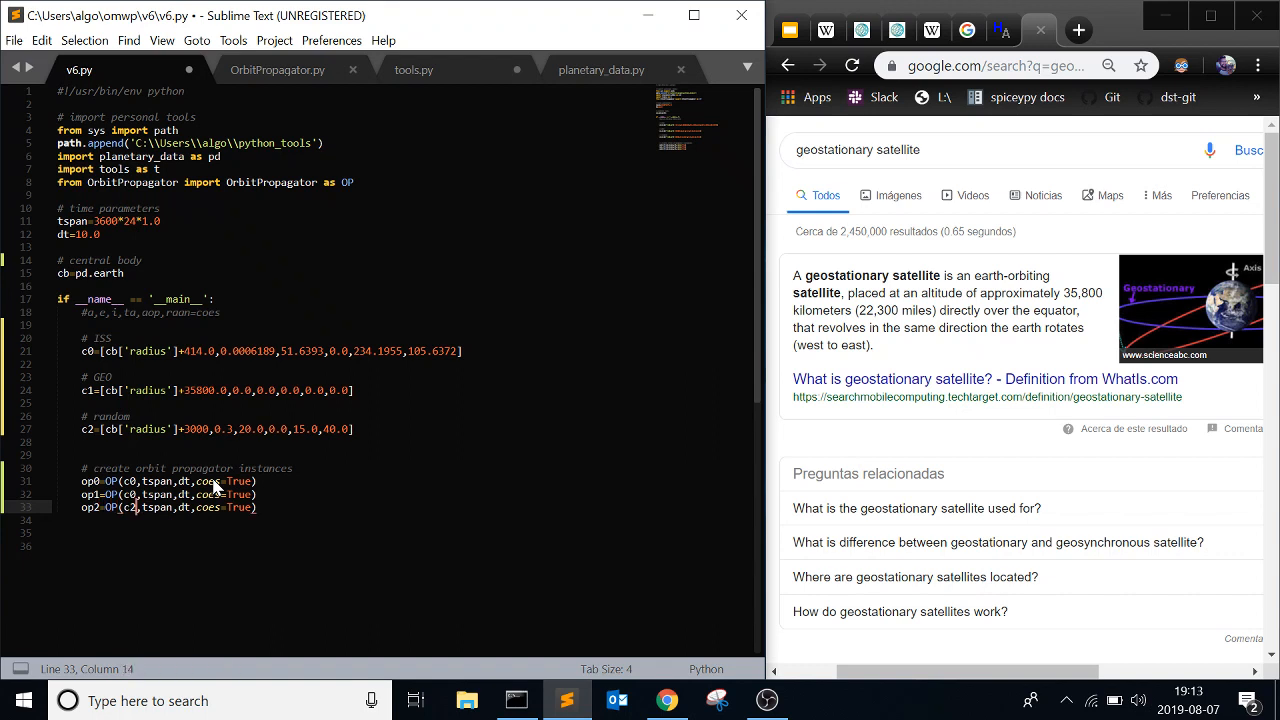
key(Up)
key(ctrl+End)
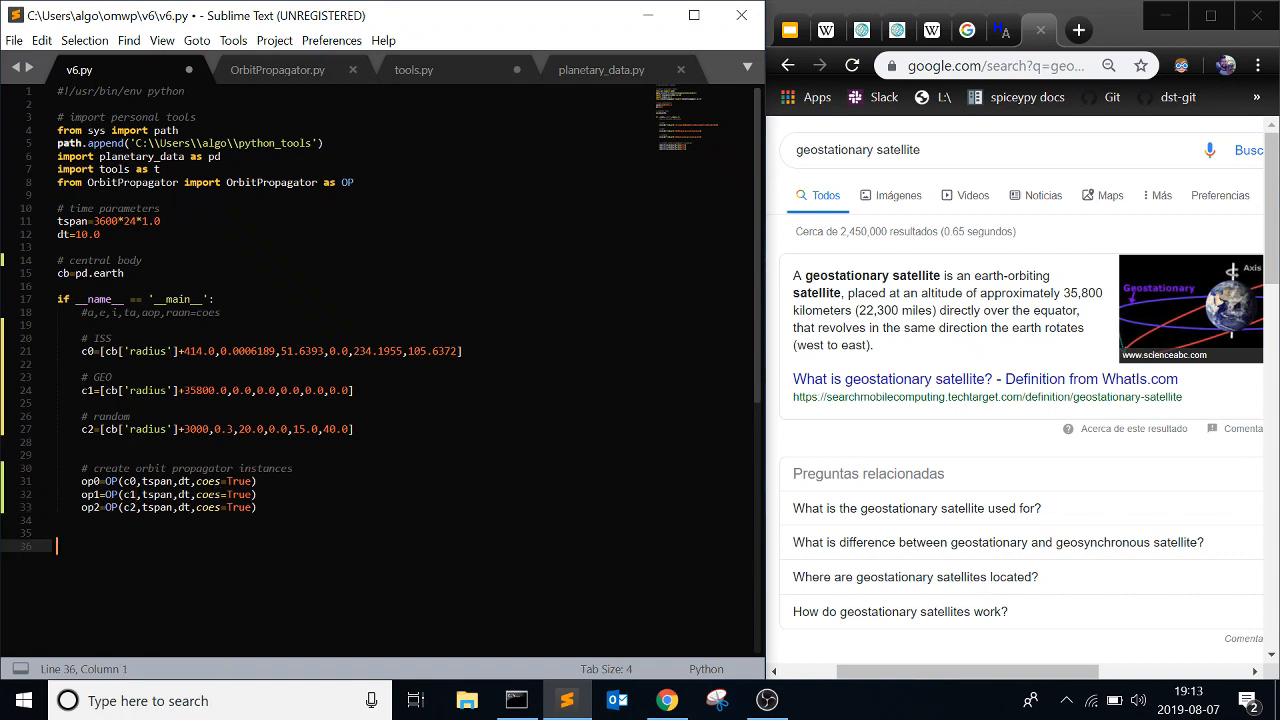
text(op0.propage)
text(ta)
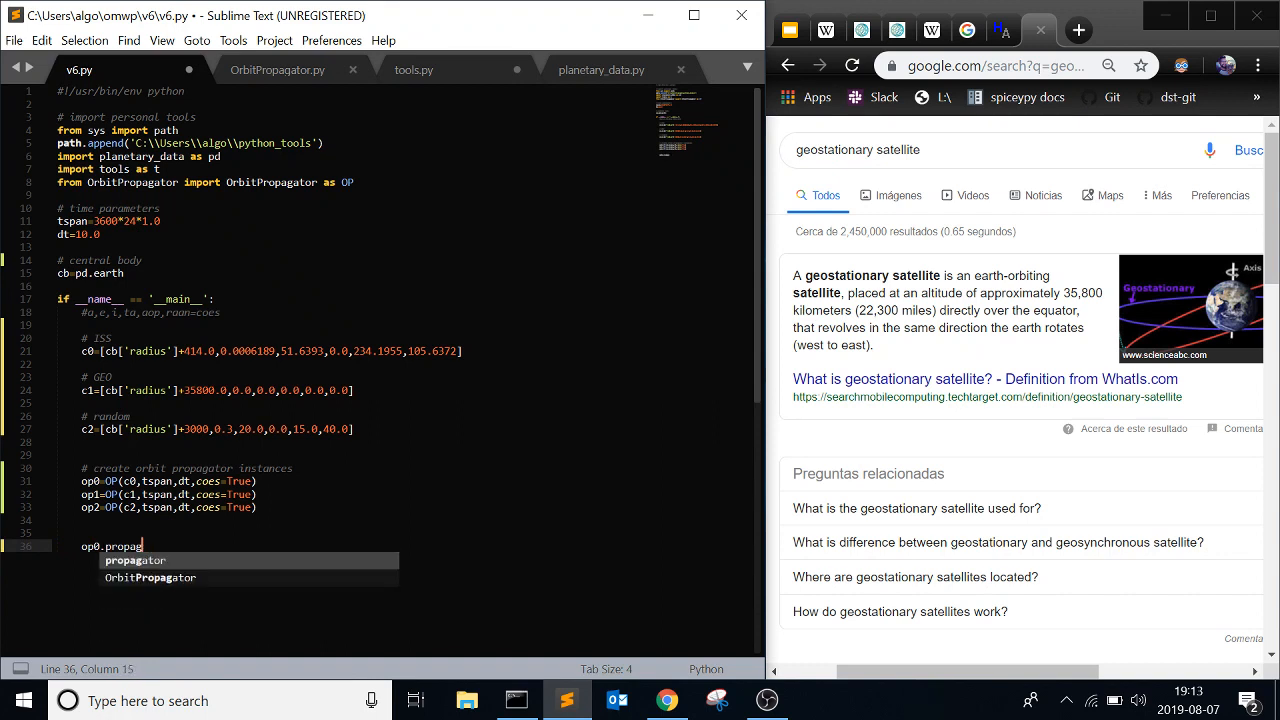
text(te_orbit)
Step: Add propagate_orbit() calls for op0, op1 and op2 at the end of v6.py
key(Return)
text(()
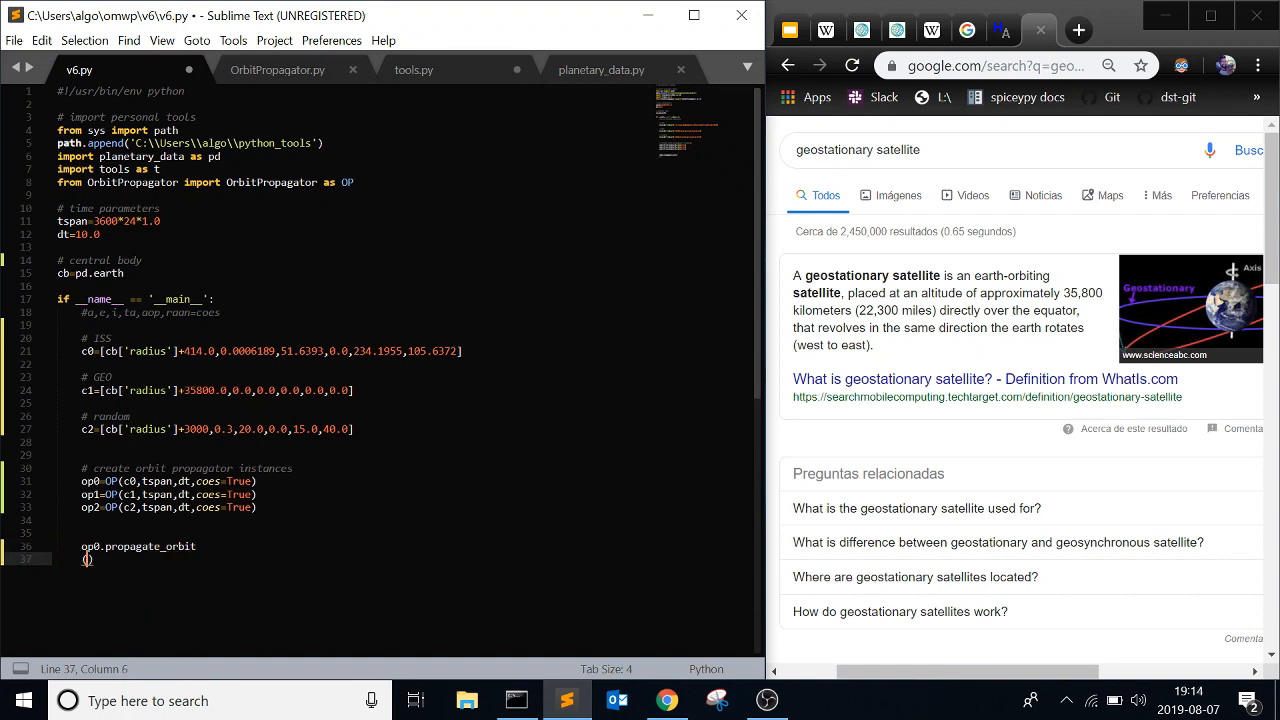
key(BackSpace)
text(())
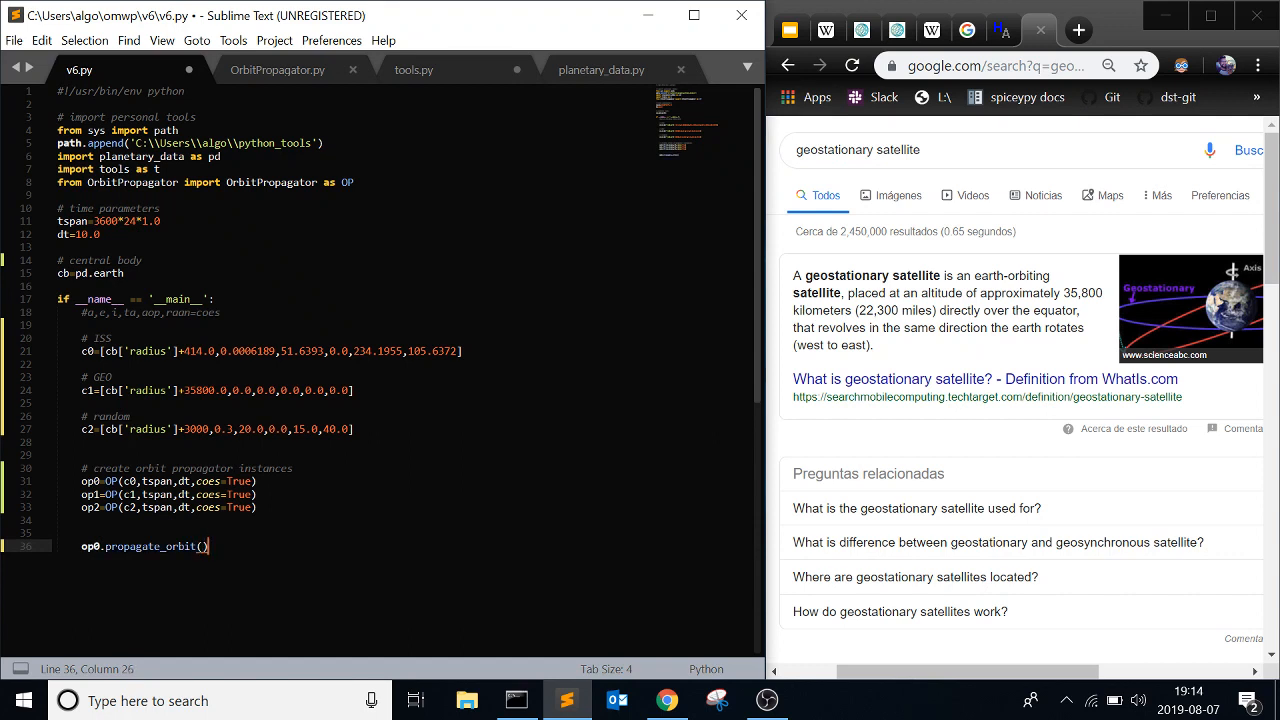
key(Return)
key(Return)
triple_click(192, 546)
key(ctrl+c)
key(ctrl+v)
key(ctrl+v)
key(BackSpace)
text(1)
key(Down)
key(BackSpace)
text(2)
Step: Add t.plot_n_orbits([op0.rs,op1.rs,op2.rs],labels=['ISS','GEO','Random'],show_plot=True)
key(Down)
key(Down)
text(t.p)
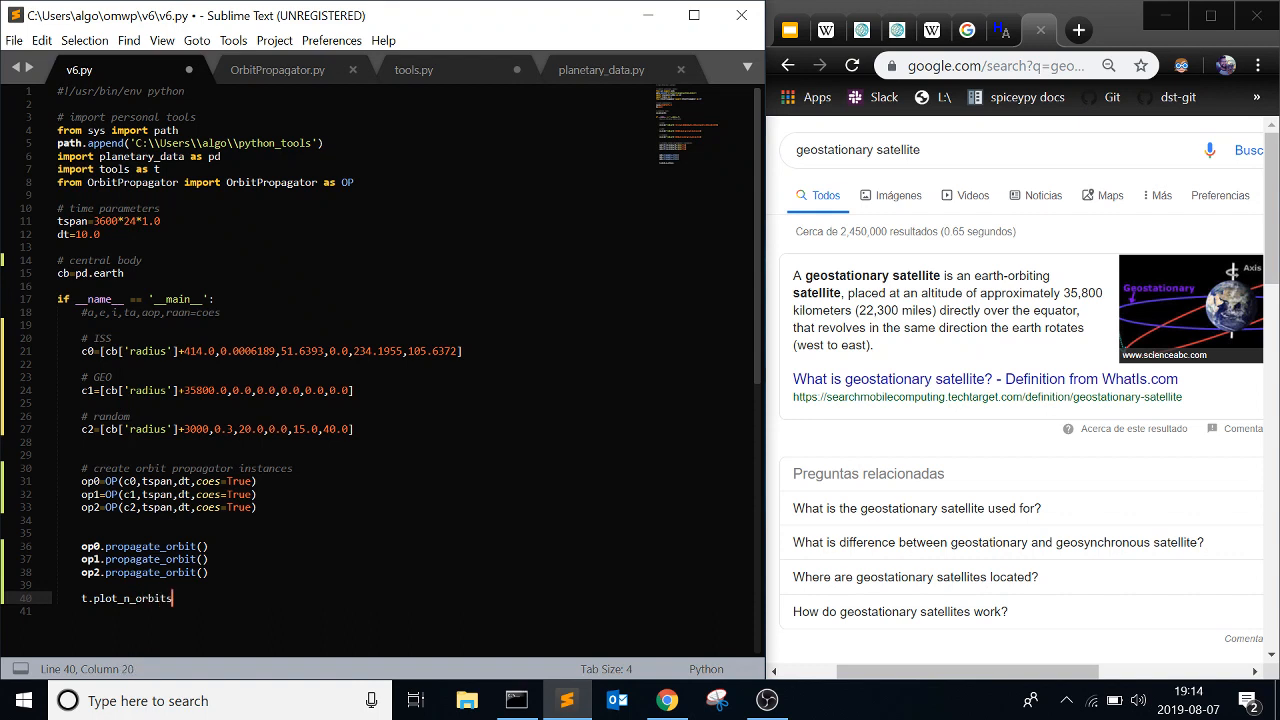
text(([op0.rs,op1.rs,op2.rs)
key(Escape)
text(],labels=[)
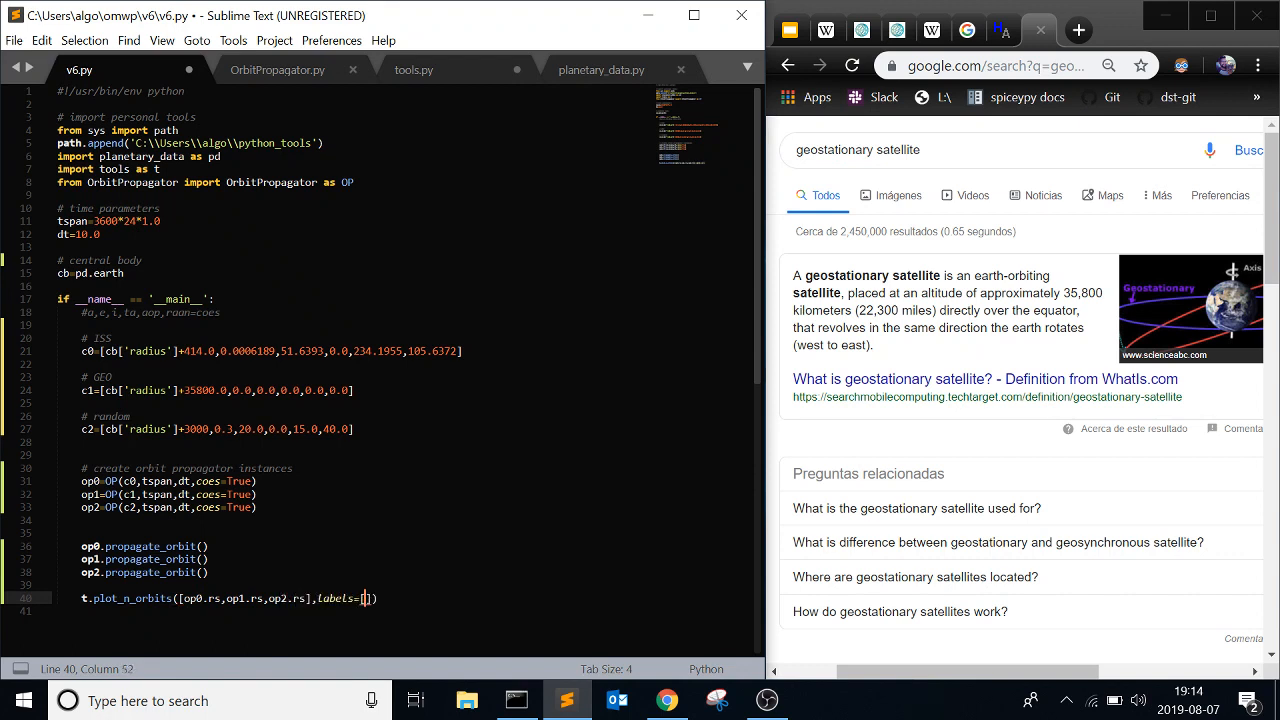
text(ISS)
text(','GEO)
text(O',')
text(Random')
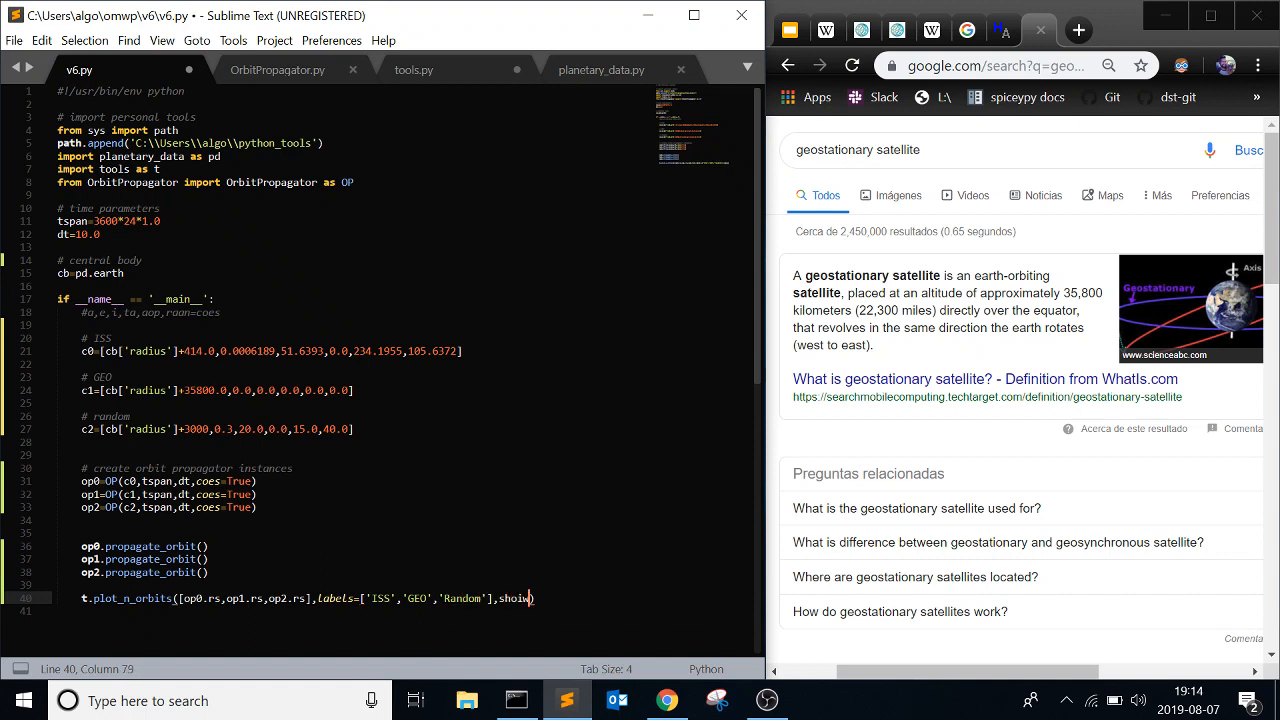
text(w_pol)
text(=True)
Step: Save v6.py and run python v6.py from the Command Prompt
key(ctrl+s)
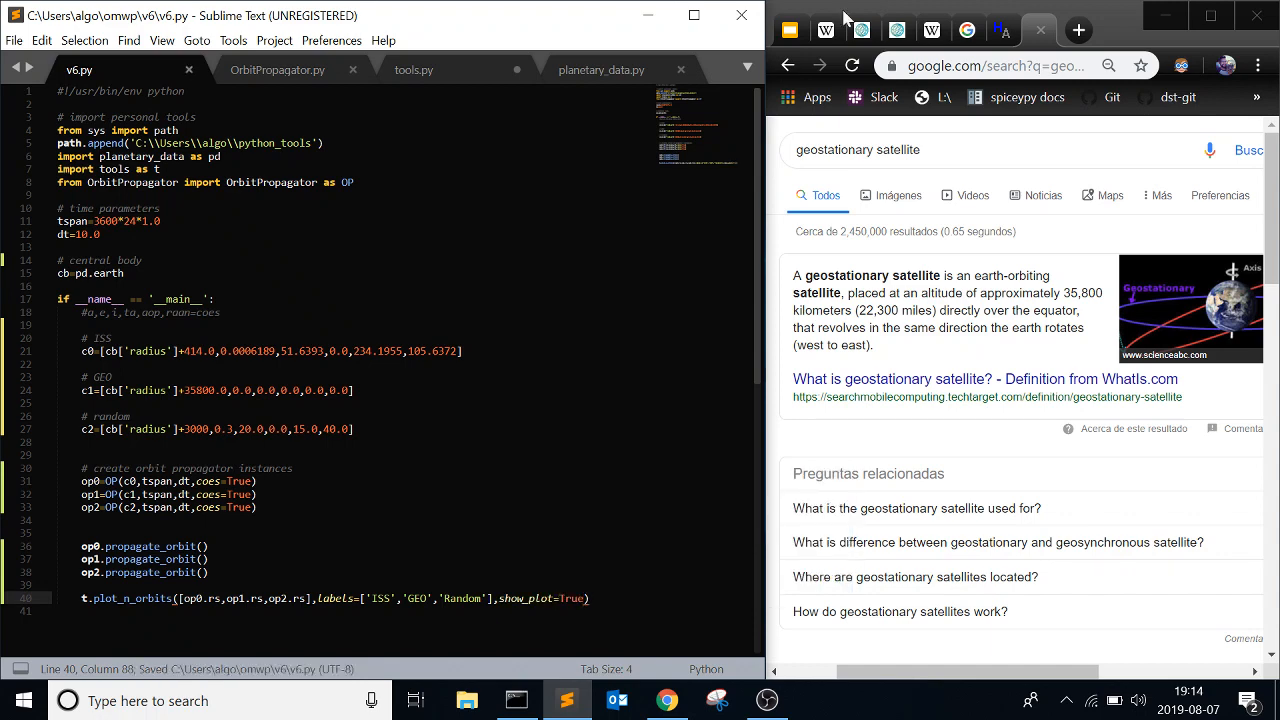
click(1162, 18)
click(1033, 309)
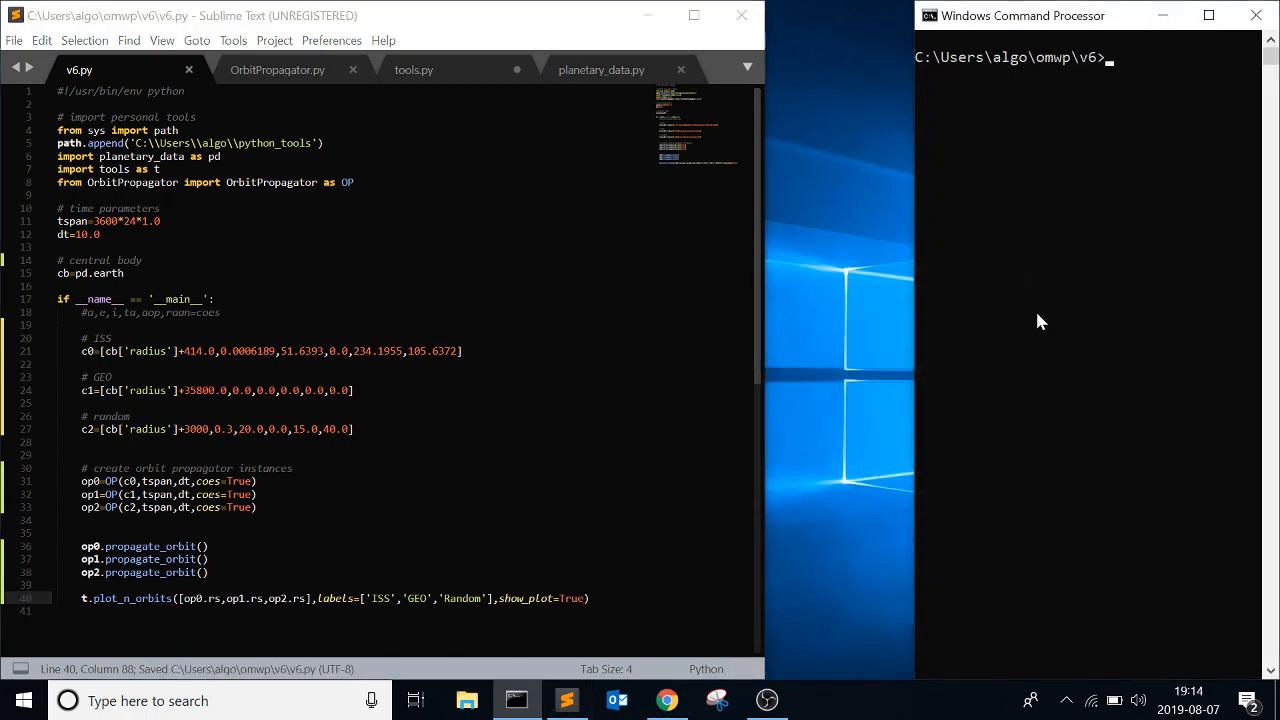
text(python v6.py)
key(Return)
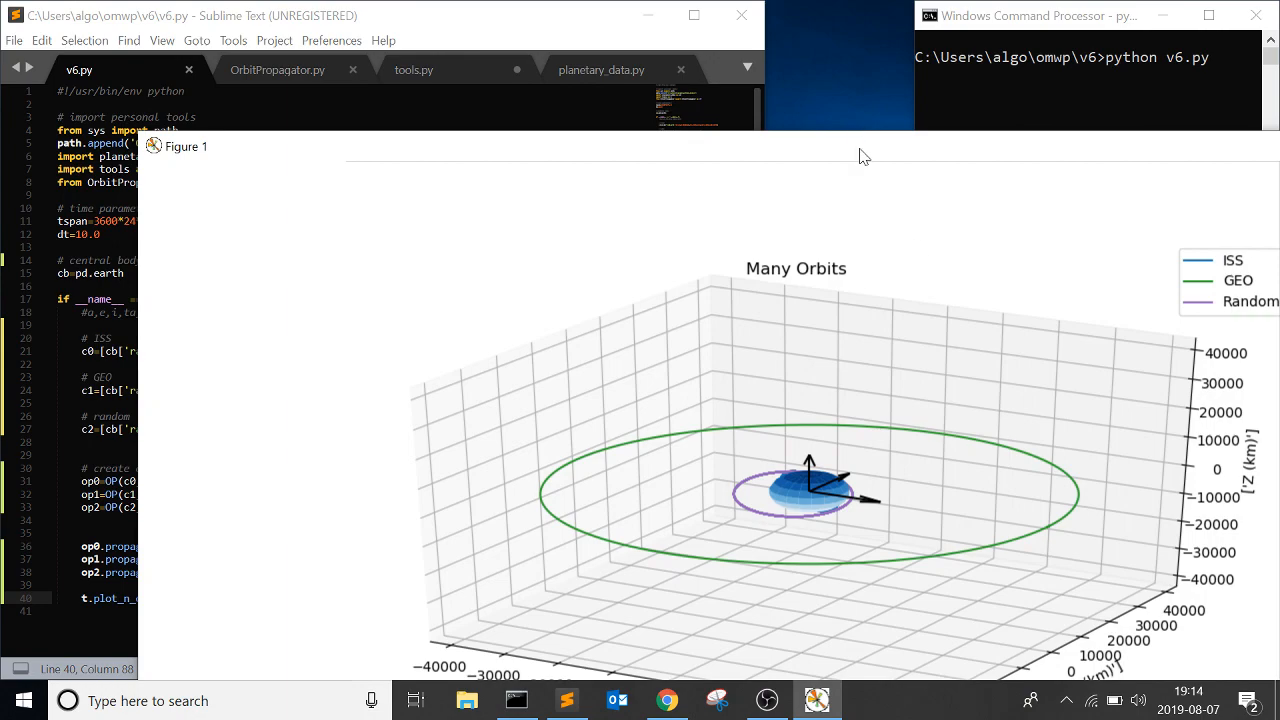
Step: Maximise the orbit figure, rotate and zoom in on Earth and the inner orbits, then close it
double_click(864, 150)
mouse_move(750, 310)
mouse_down()
mouse_move(636, 418)
mouse_move(707, 291)
mouse_up()
right_click(707, 300)
mouse_move(623, 434)
mouse_down()
mouse_move(613, 458)
mouse_move(737, 267)
mouse_move(457, 462)
mouse_move(679, 320)
mouse_move(624, 304)
mouse_up()
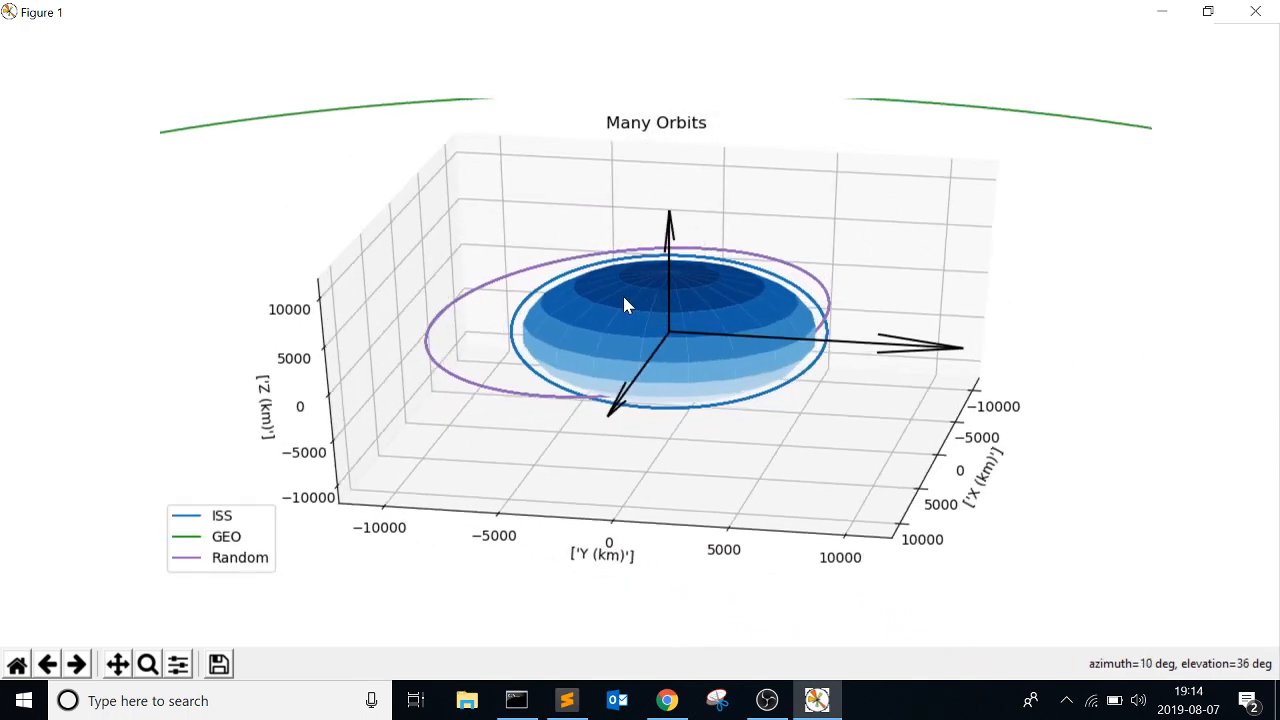
click(1256, 11)
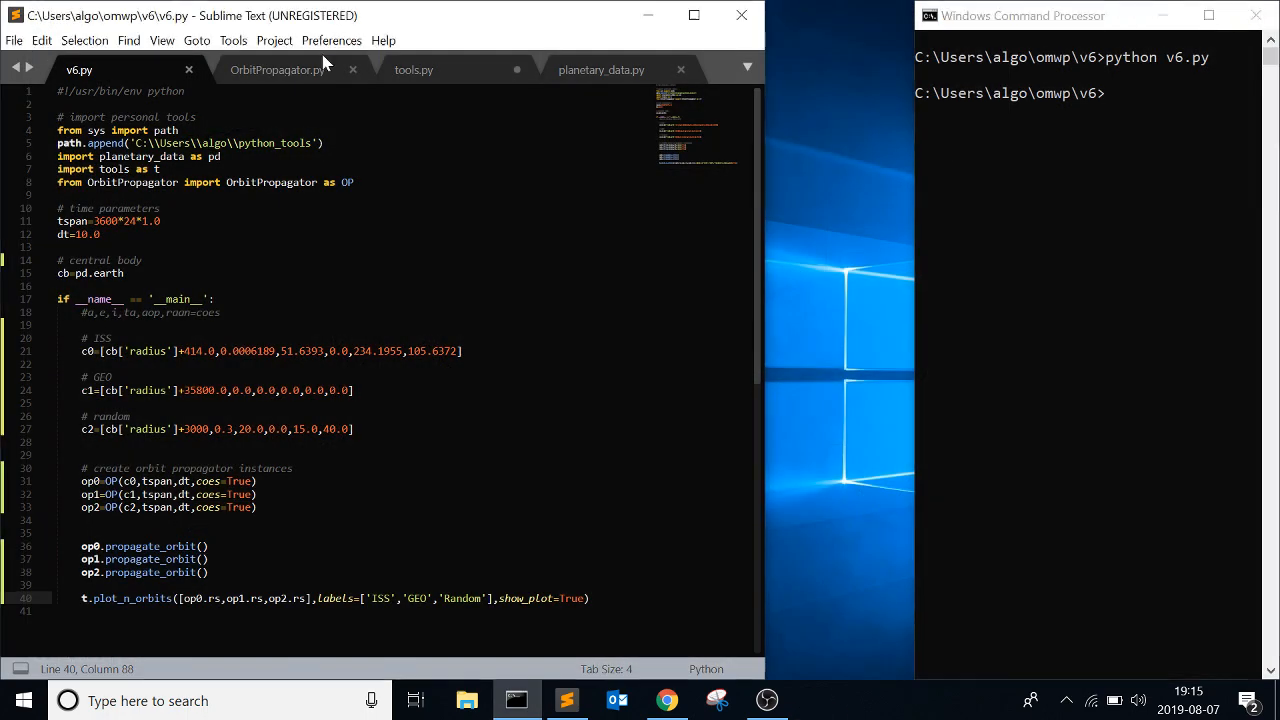
Step: Glance through OrbitPropagator.py, tools.py and planetary_data.py, then refocus the Command Prompt
click(277, 69)
click(440, 70)
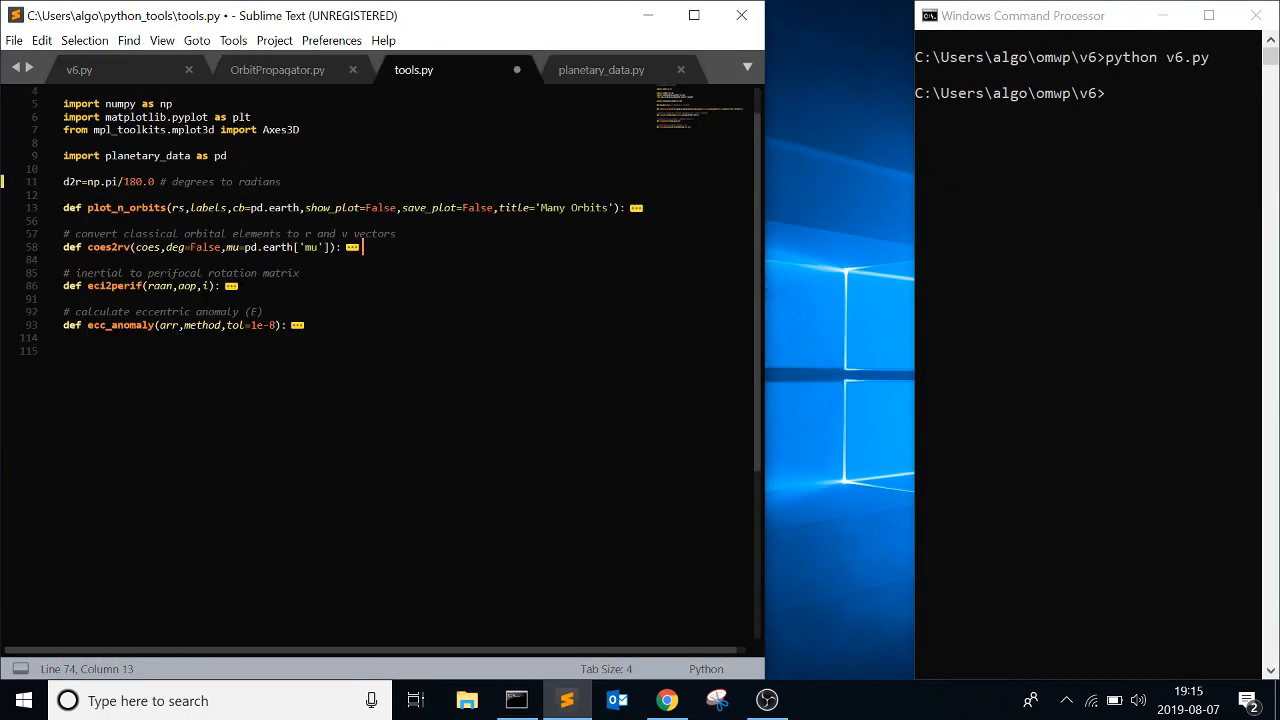
scroll(440, 250, up, 3)
click(588, 72)
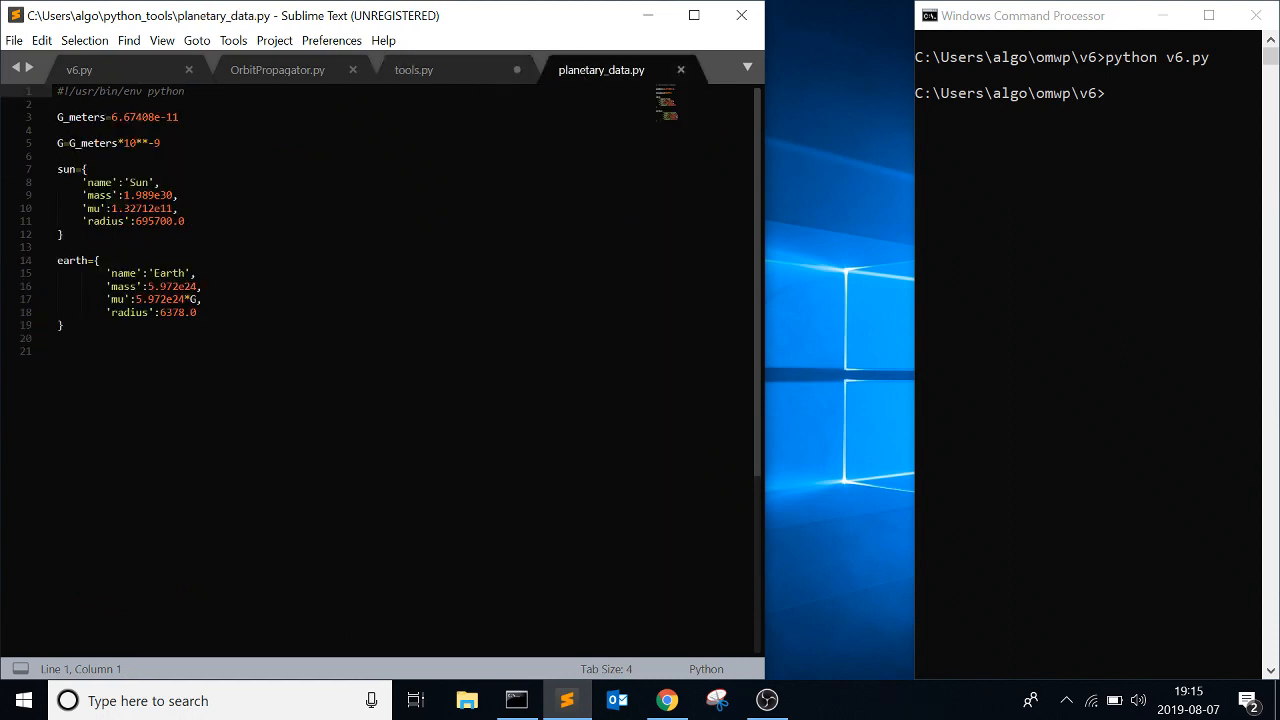
click(117, 72)
click(966, 240)
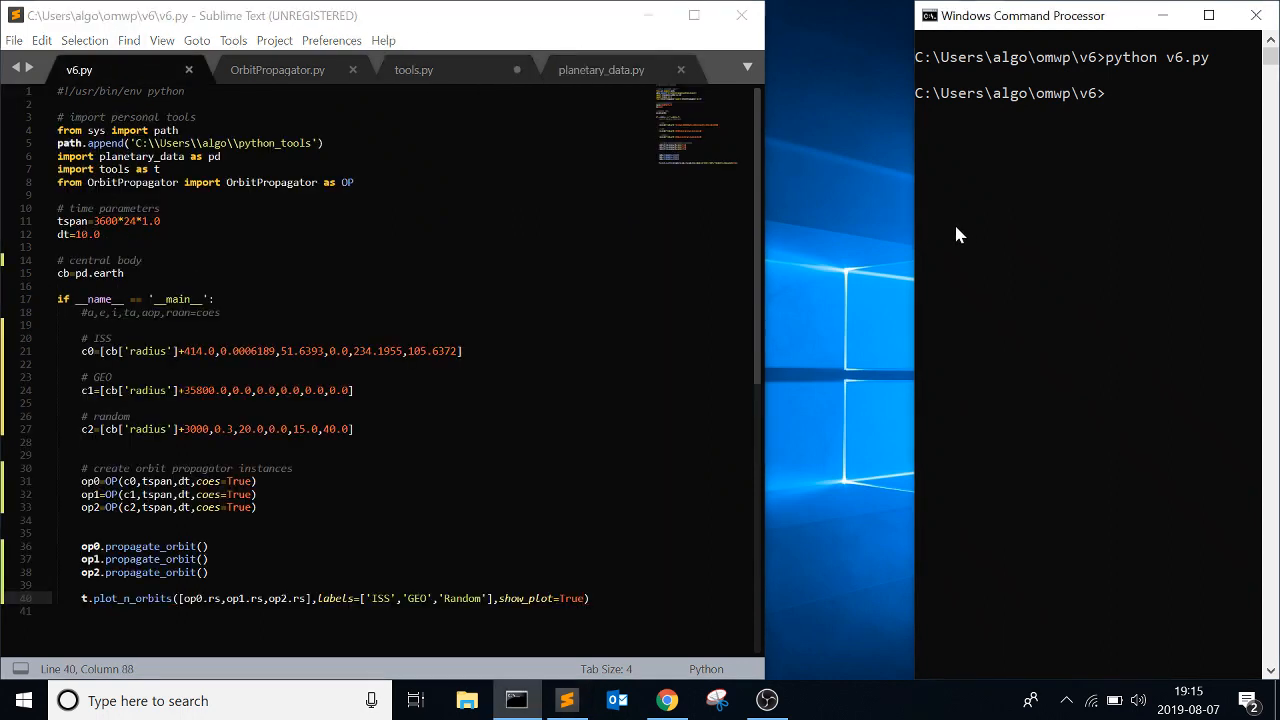
Step: Rerun python v6.py and tilt the Many Orbits plot between top-down and side-on views
key(Up)
key(Return)
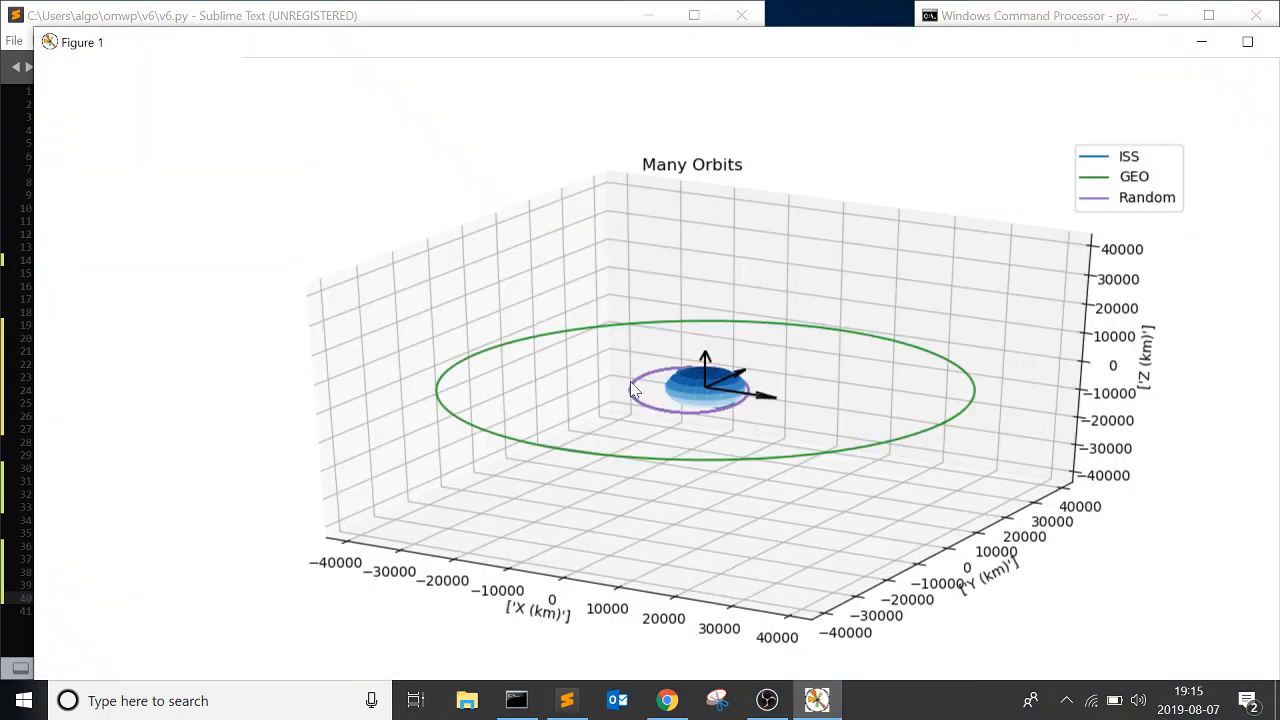
drag(647, 418, 700, 520)
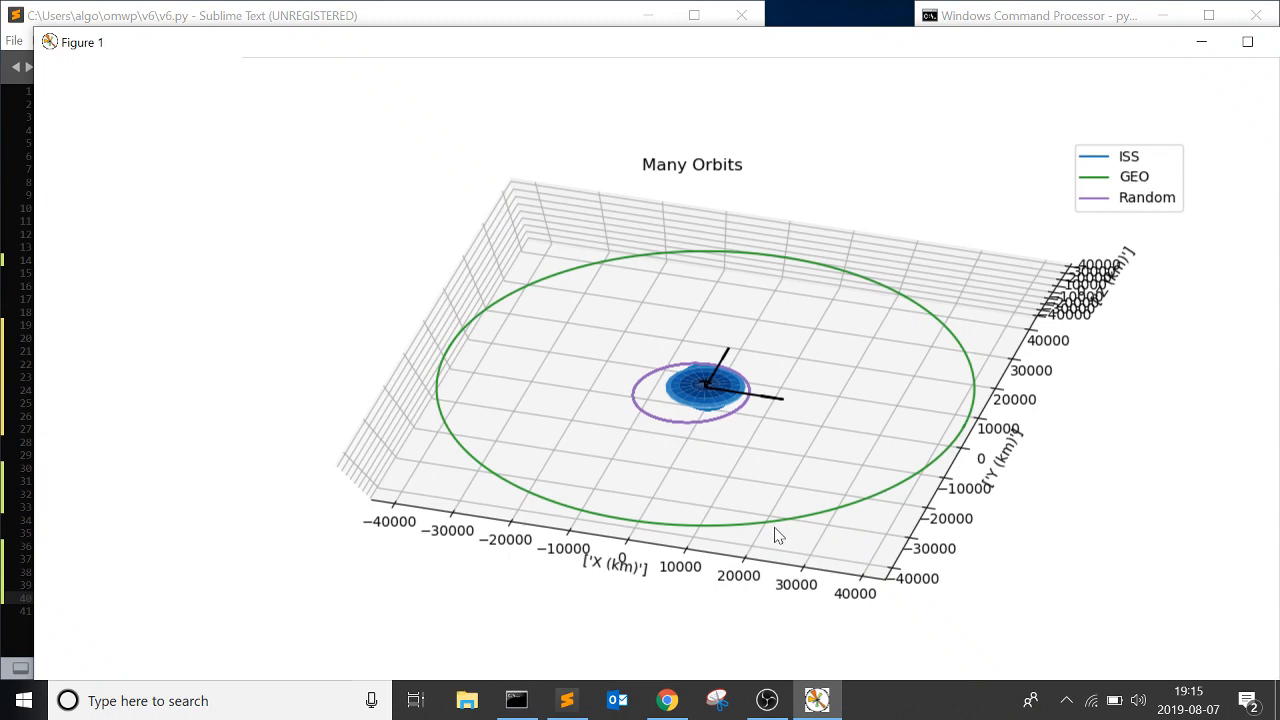
drag(780, 535, 765, 318)
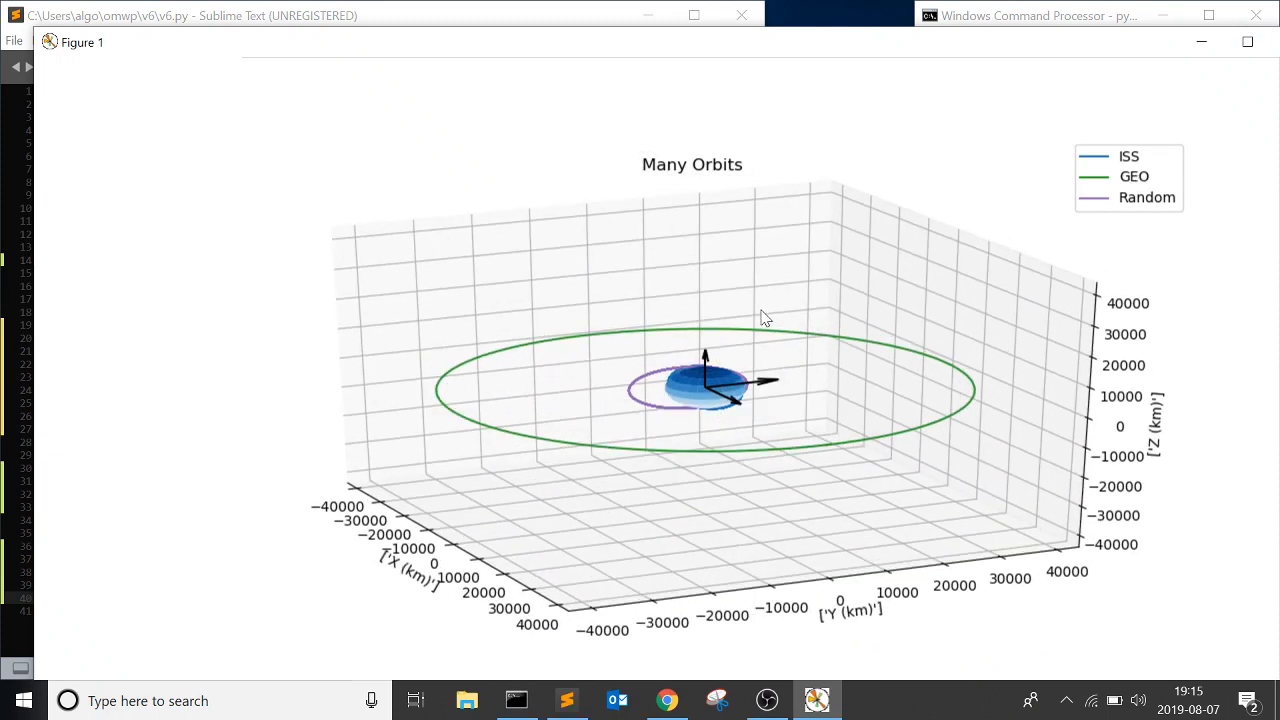
scroll(740, 520, up, 2)
scroll(790, 476, up, 2)
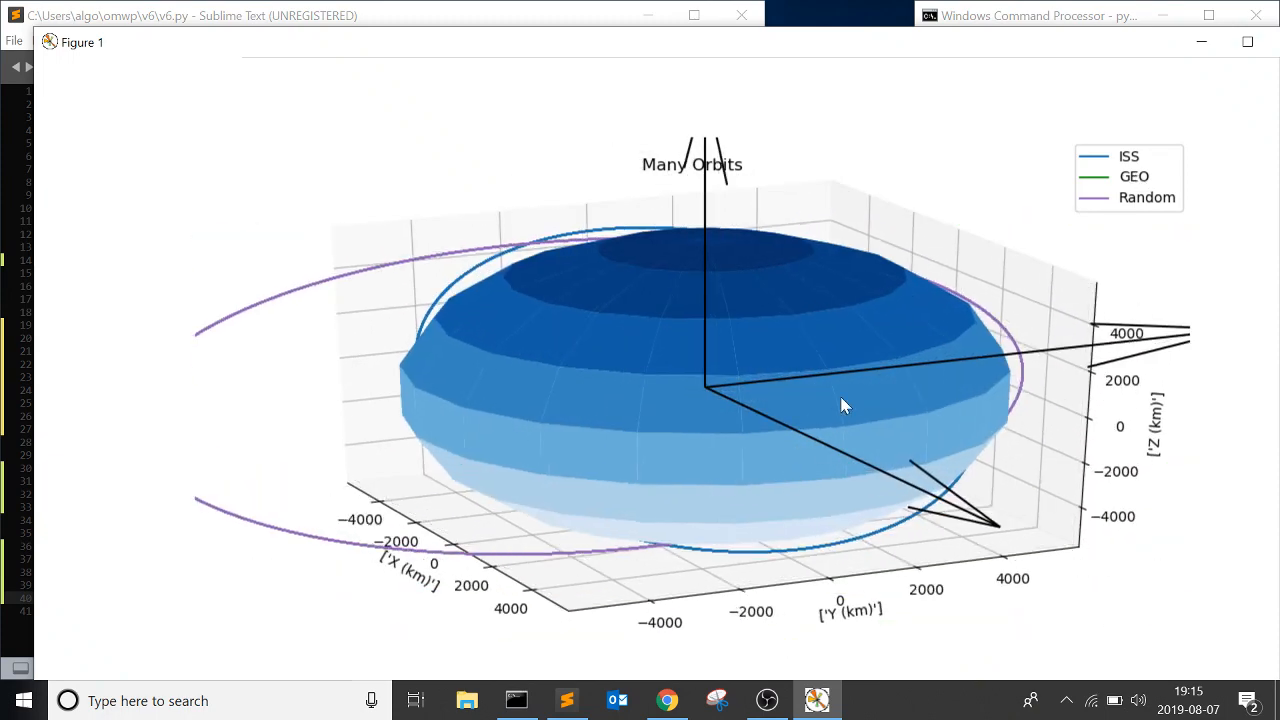
mouse_move(855, 400)
mouse_down()
mouse_move(638, 436)
mouse_move(892, 393)
mouse_move(778, 368)
mouse_move(782, 348)
mouse_move(848, 605)
mouse_move(882, 498)
mouse_up()
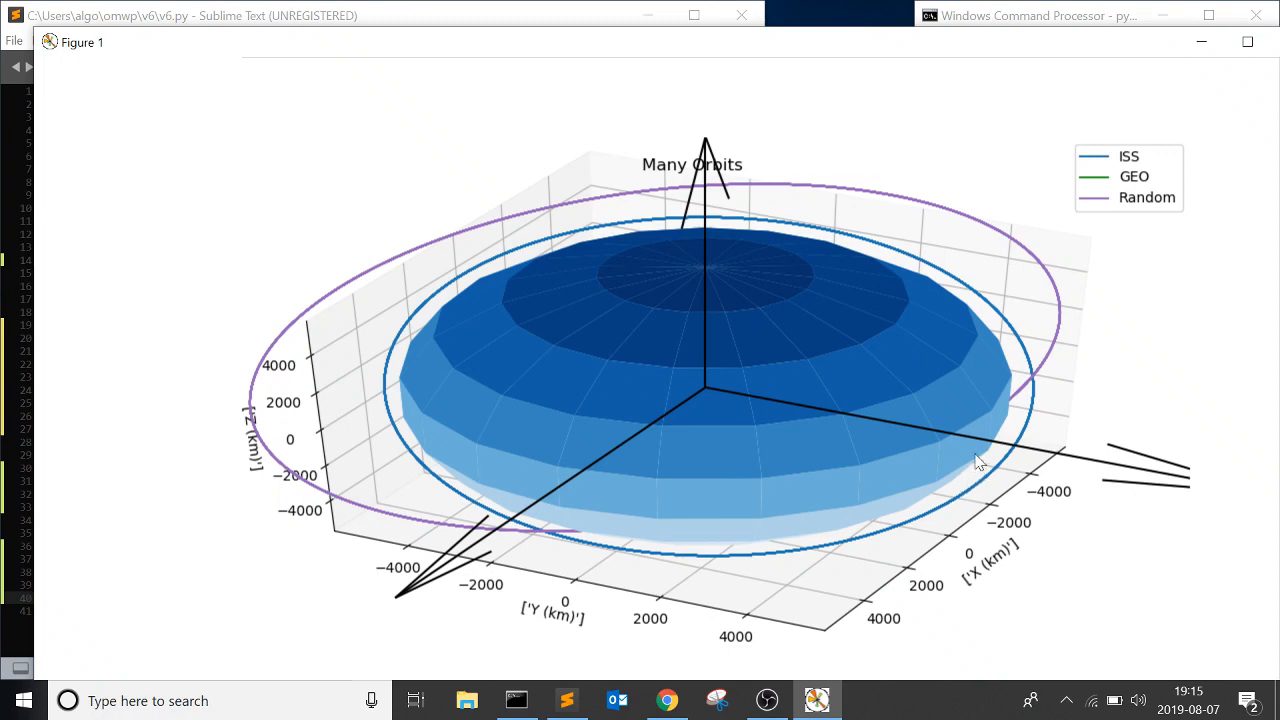
scroll(723, 375, down, 5)
scroll(729, 407, down, 2)
scroll(890, 535, up, 4)
Step: Orbit the view around Earth from more angles, restore the figure window and close it
drag(890, 535, 914, 448)
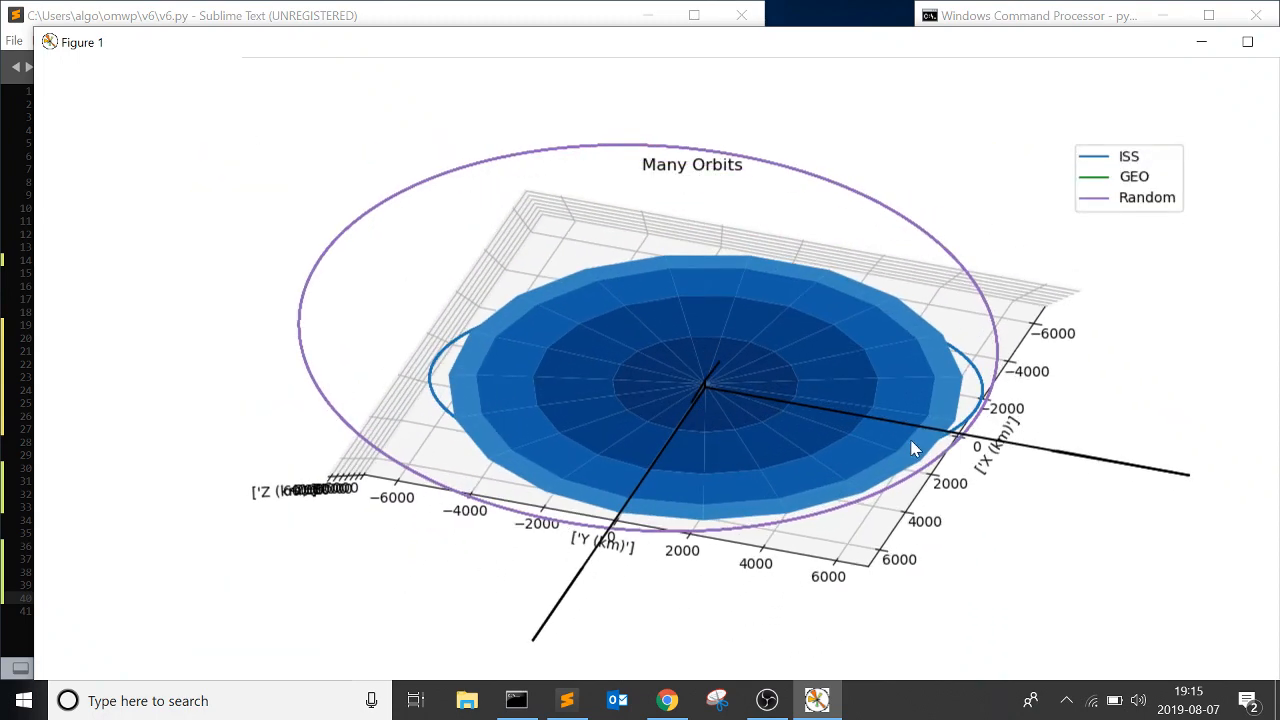
scroll(816, 406, down, 4)
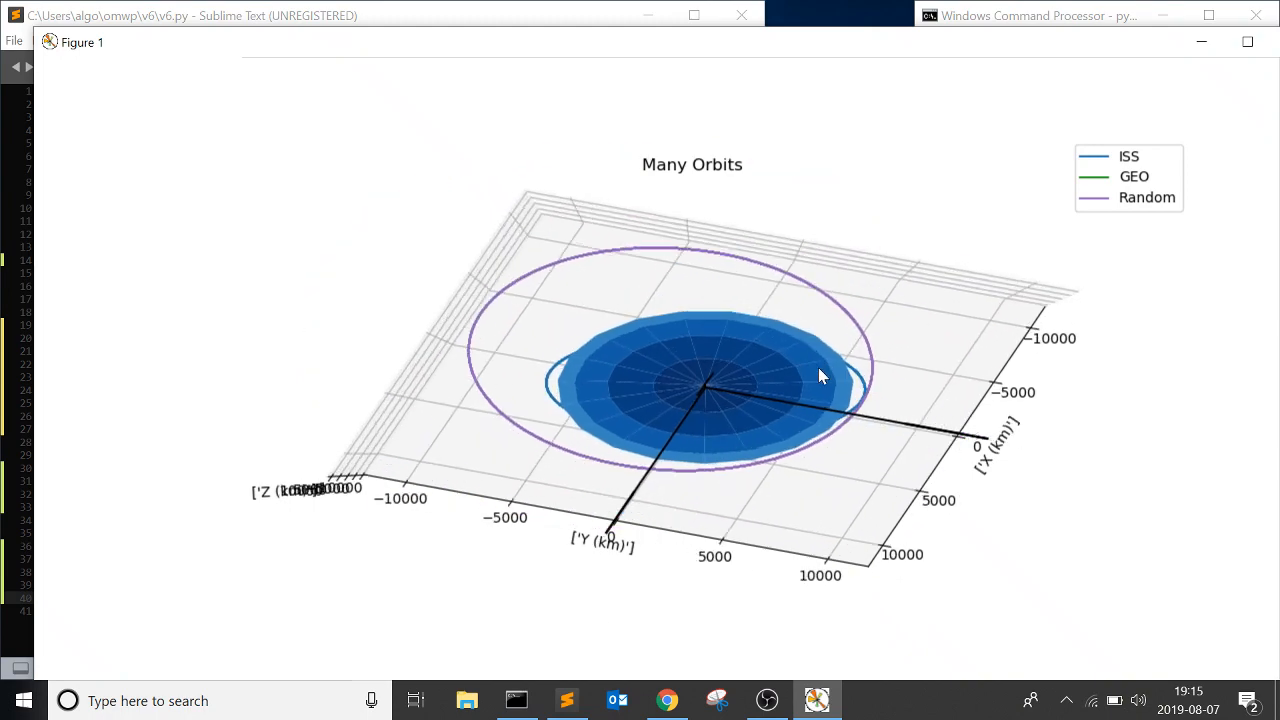
scroll(818, 367, down, 3)
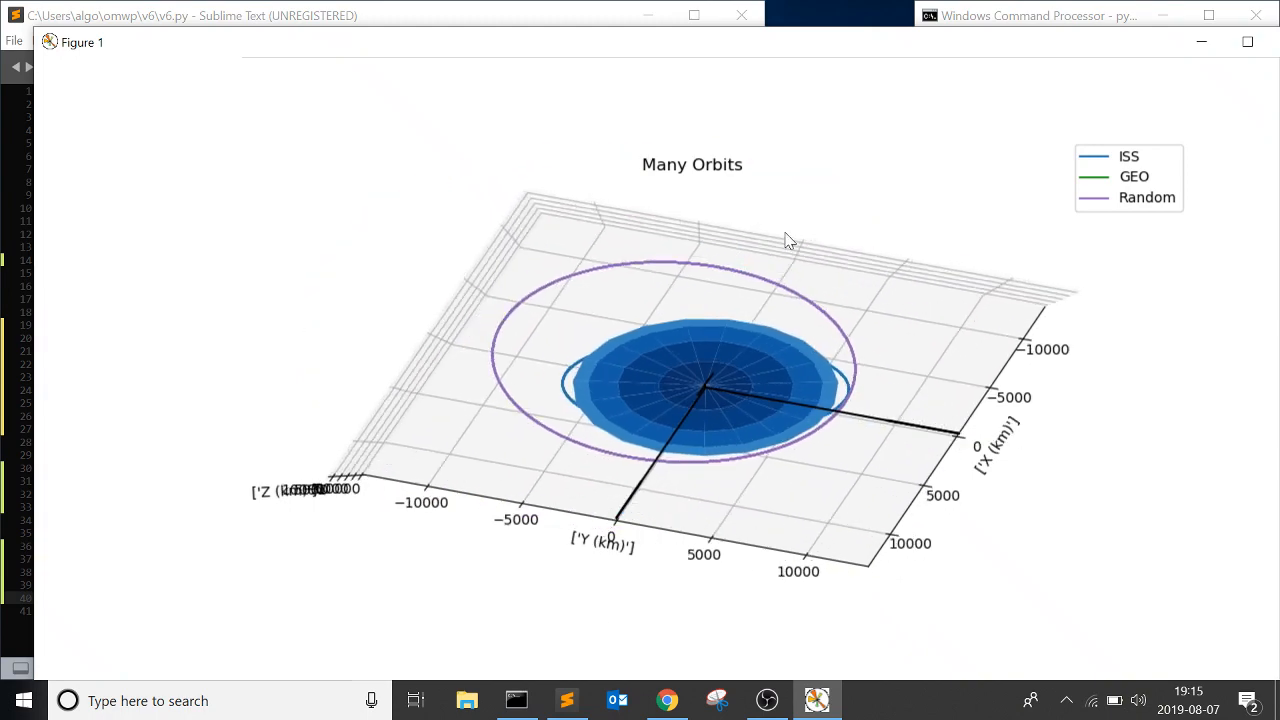
scroll(810, 341, down, 3)
scroll(836, 417, down, 3)
scroll(800, 260, down, 3)
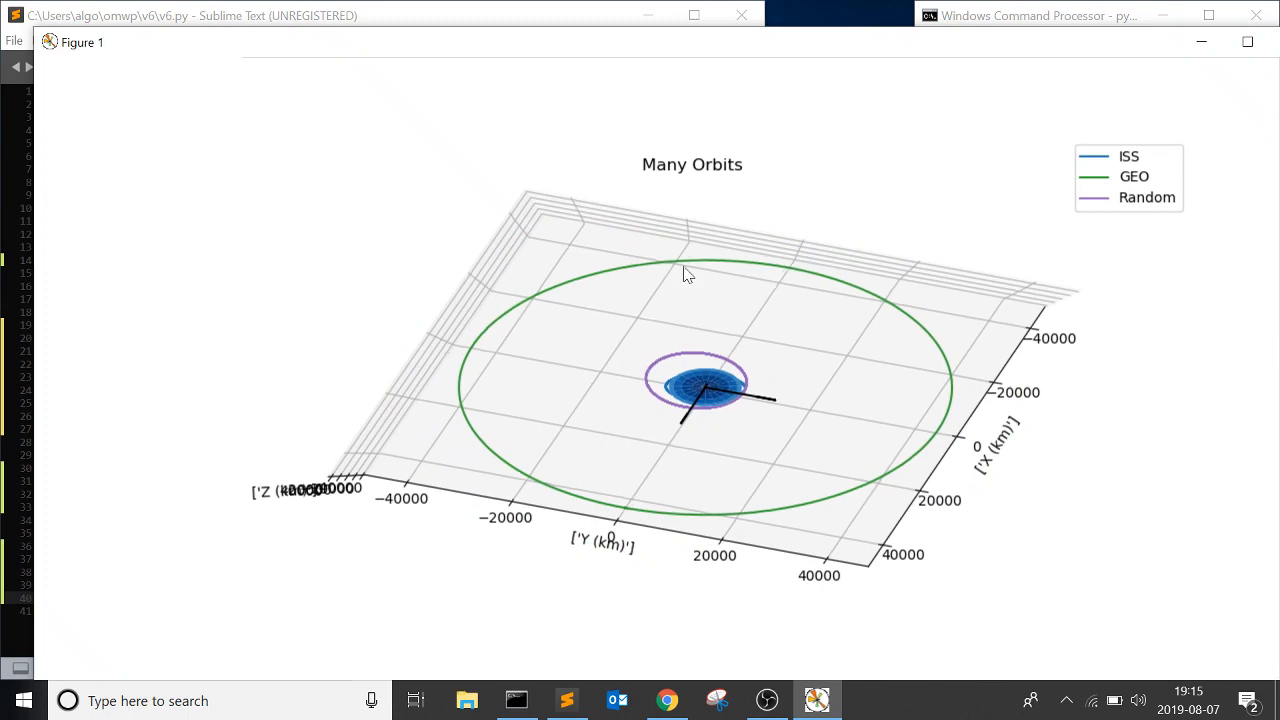
scroll(680, 270, down, 3)
mouse_move(696, 439)
mouse_down()
mouse_move(770, 463)
mouse_move(655, 362)
mouse_up()
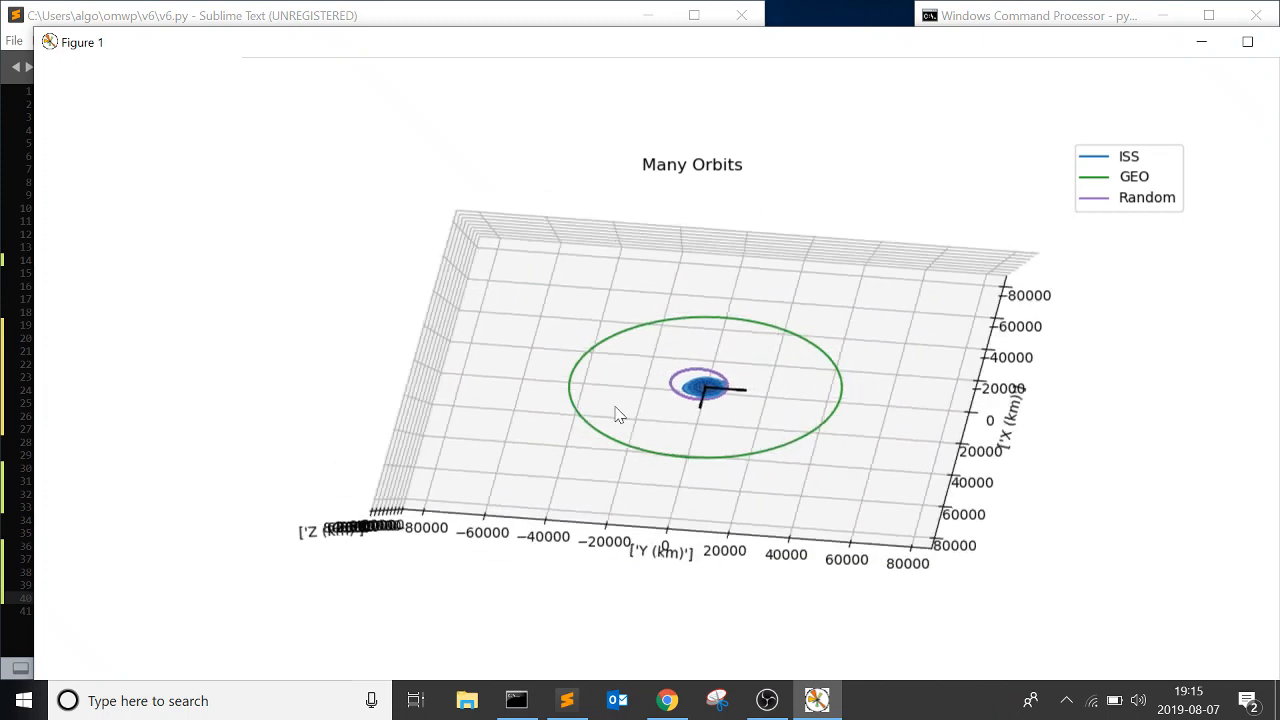
scroll(790, 440, up, 3)
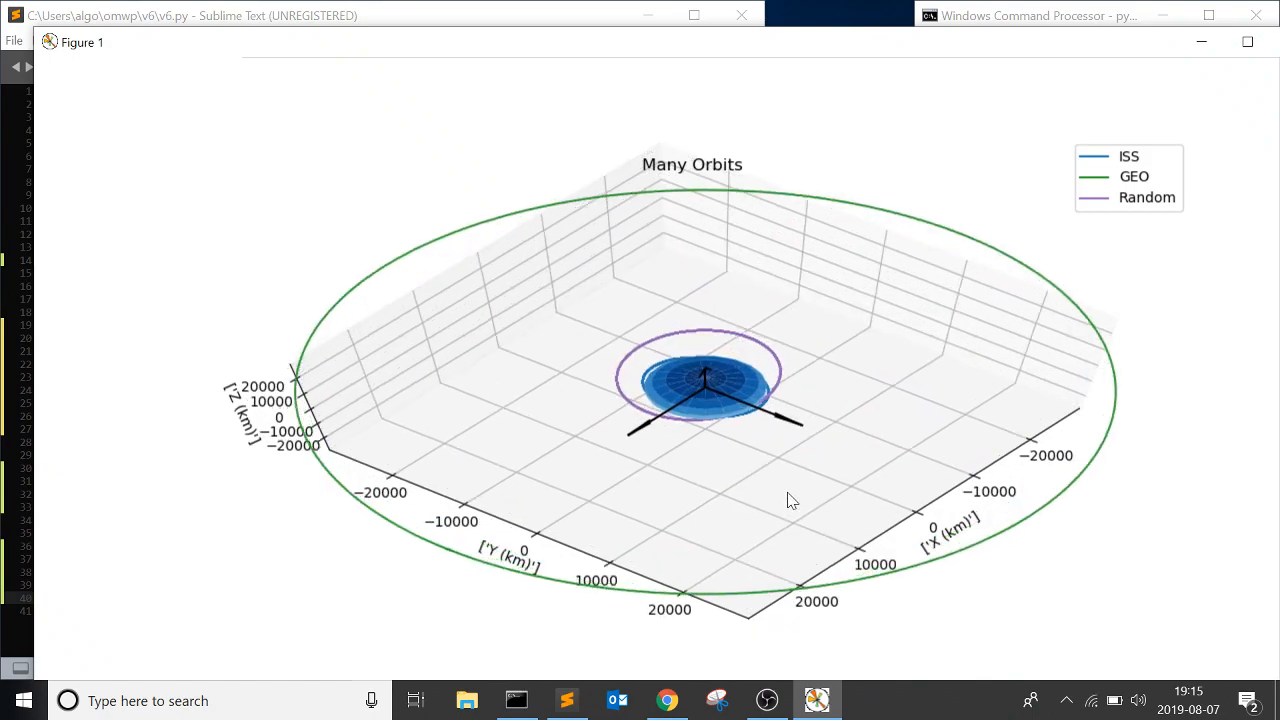
scroll(790, 440, up, 3)
scroll(778, 482, up, 3)
scroll(778, 482, down, 2)
mouse_move(664, 366)
mouse_down()
mouse_move(783, 497)
mouse_move(741, 340)
mouse_up()
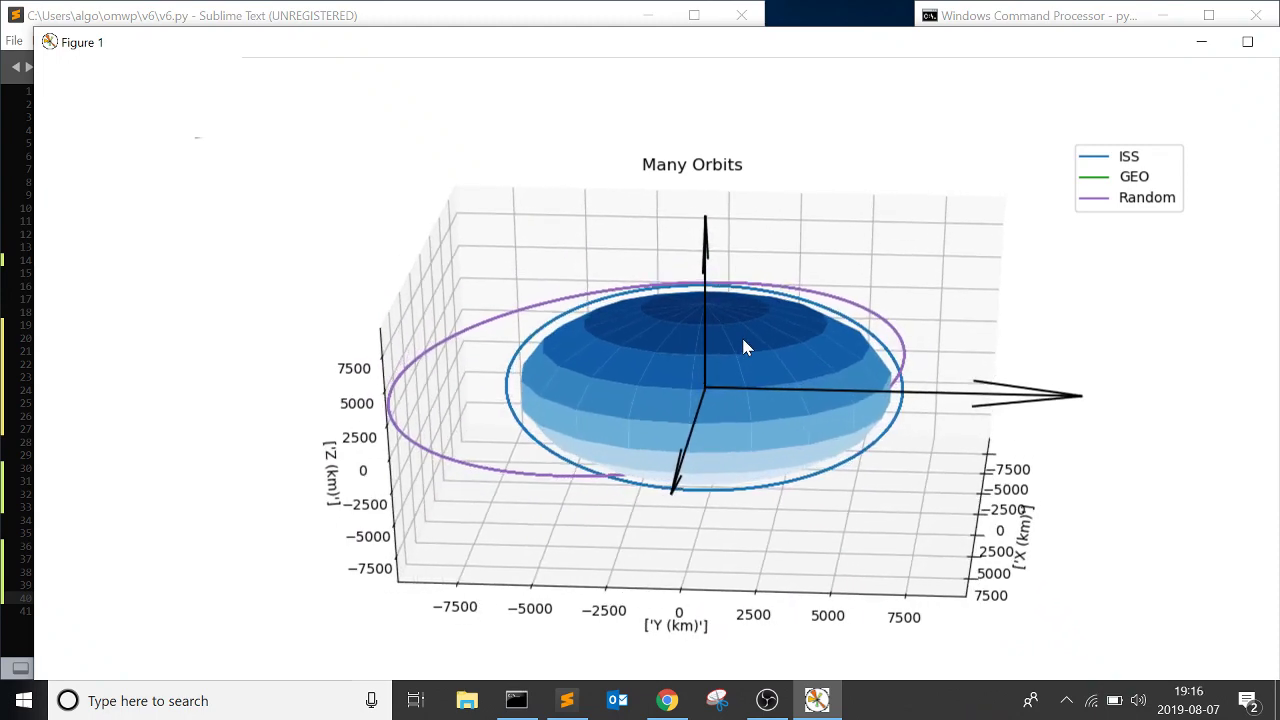
double_click(768, 48)
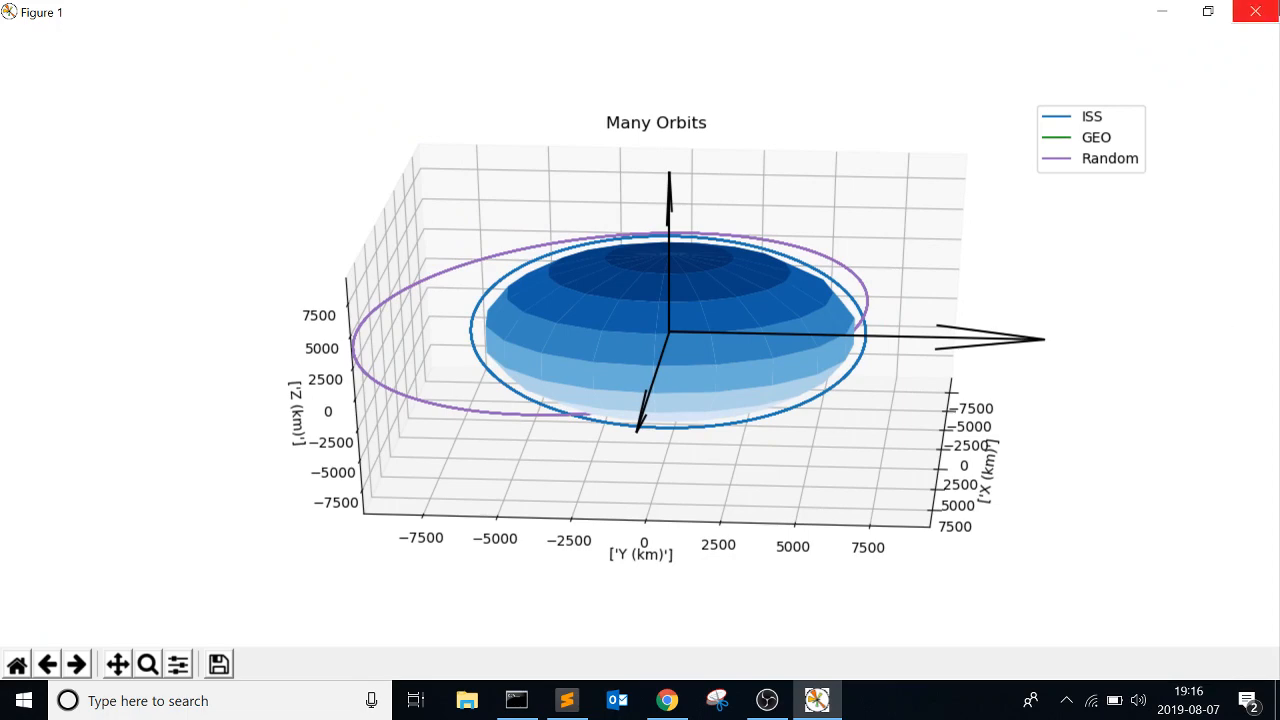
click(1255, 14)
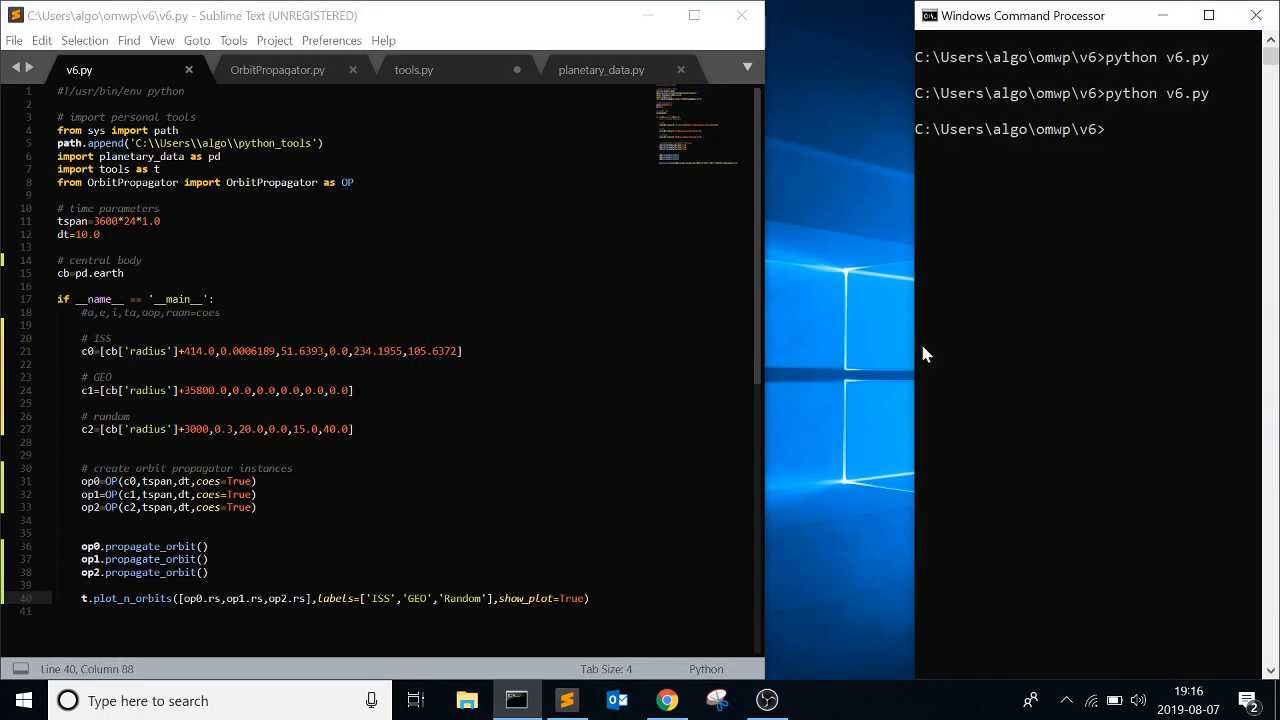
Step: Widen the Command Prompt, maximise Chrome and go to the Next Video slide of the Keplerian slides
drag(915, 352, 755, 352)
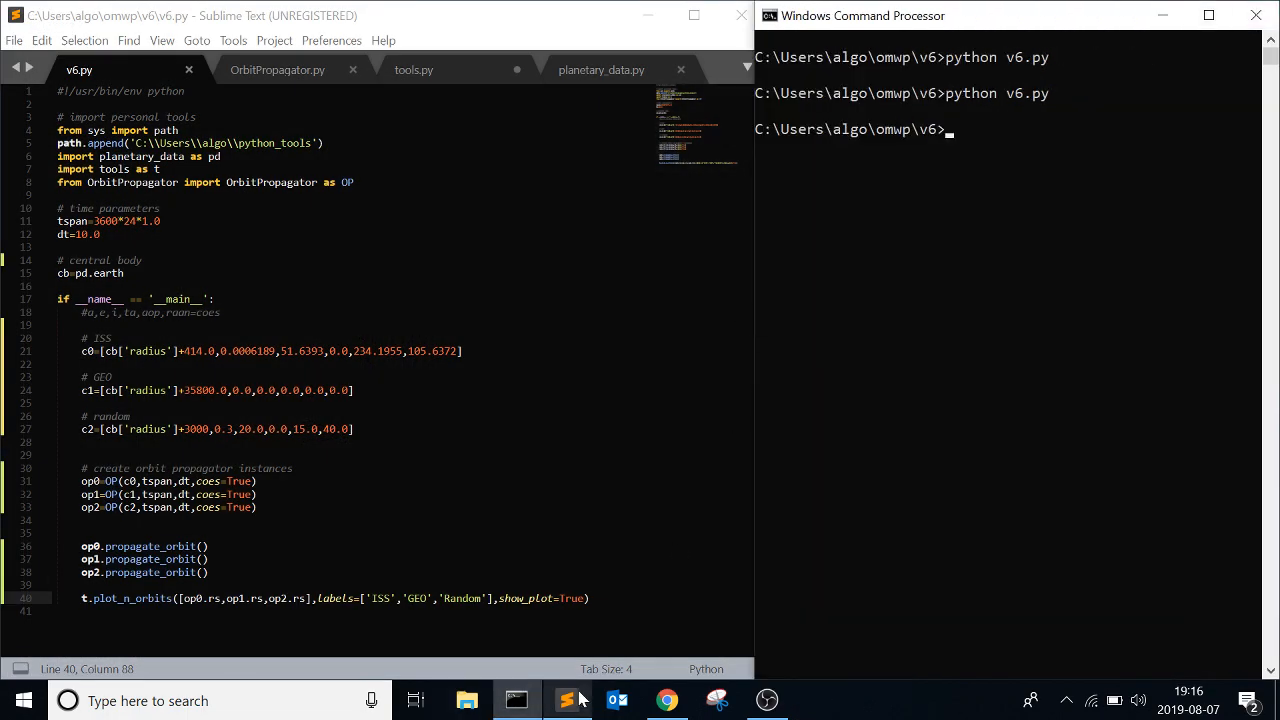
click(668, 700)
double_click(1210, 16)
click(50, 16)
click(95, 390)
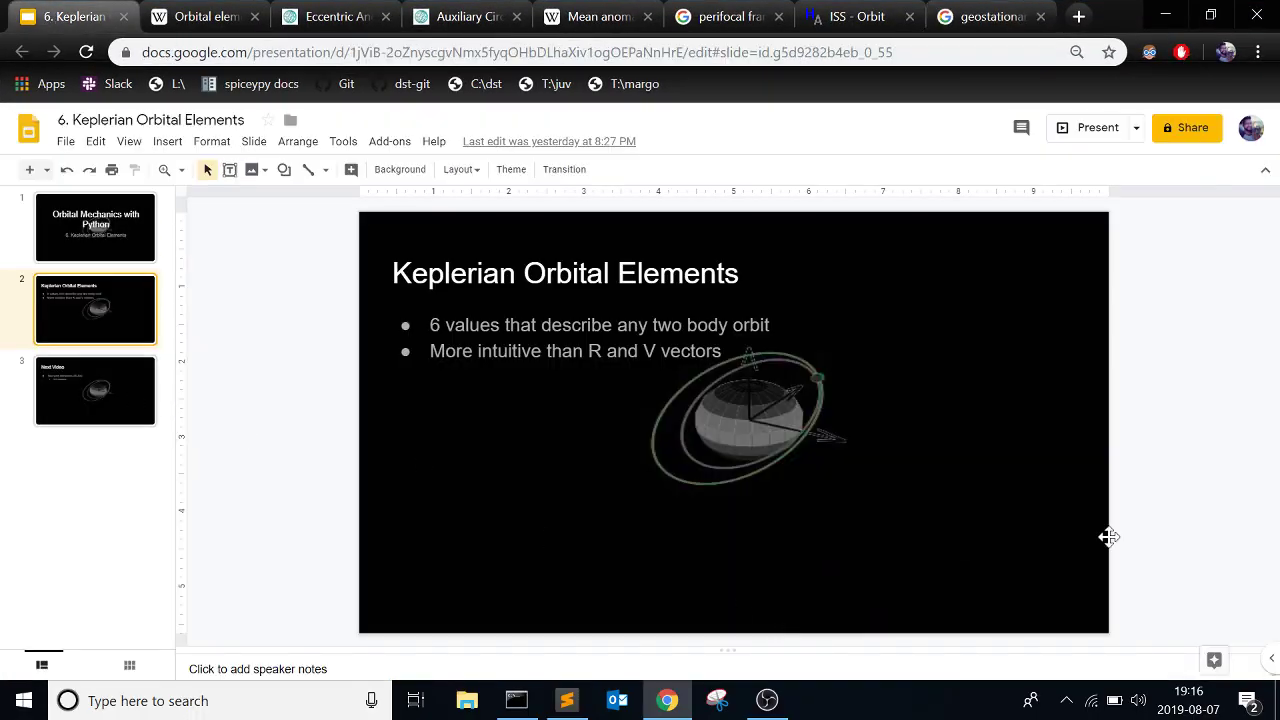
Step: Turn Dark Reader on for the Slides site and switch to the Heavens-Above ISS orbit page
click(1149, 52)
click(1066, 130)
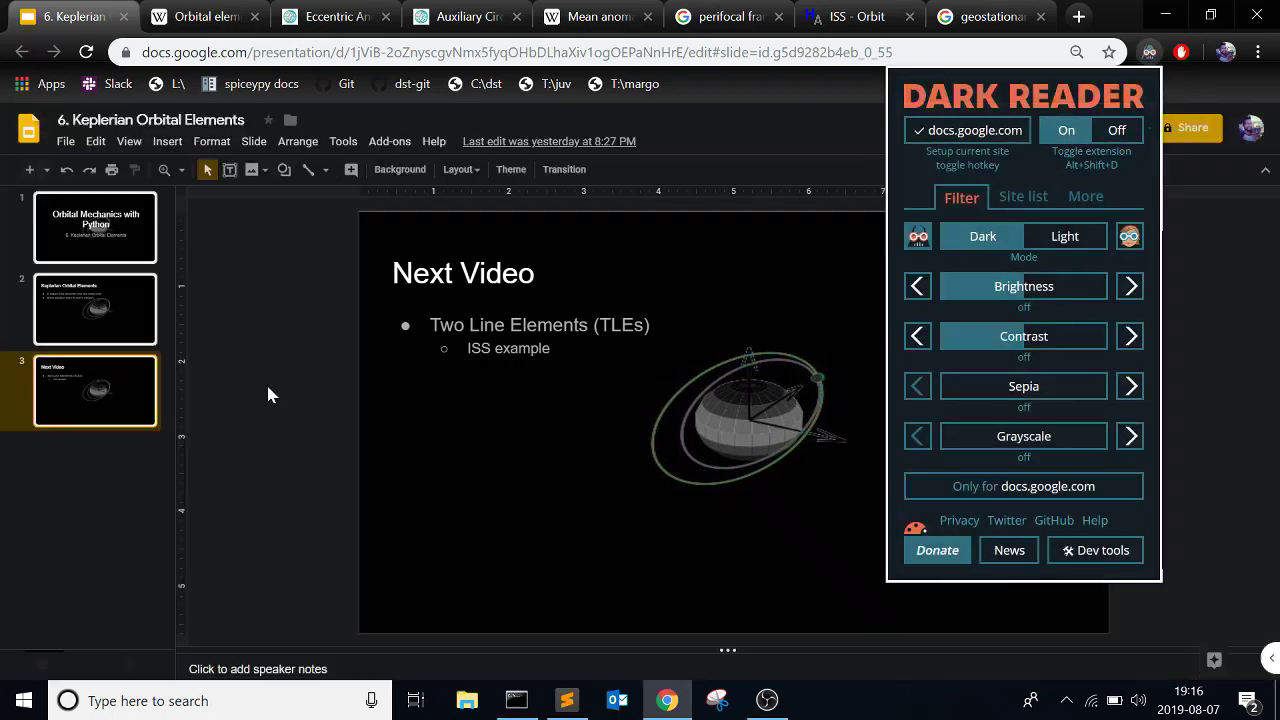
click(266, 382)
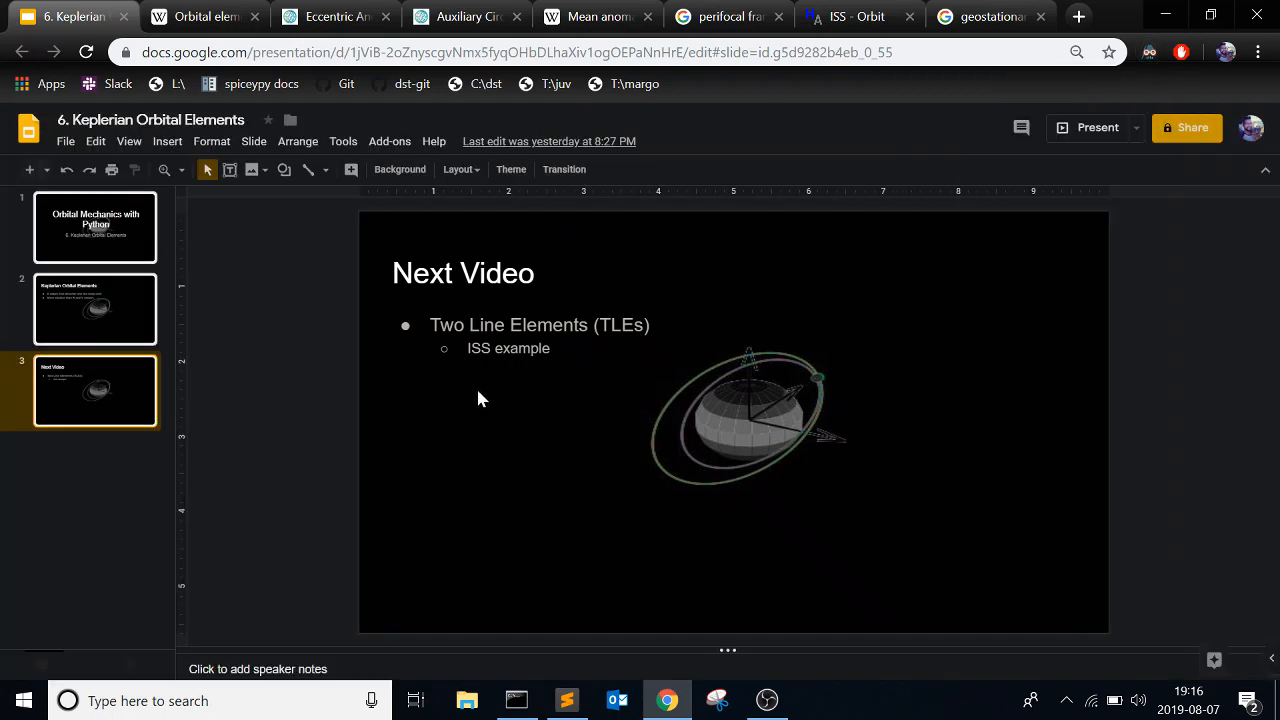
click(857, 16)
scroll(370, 400, up, 1)
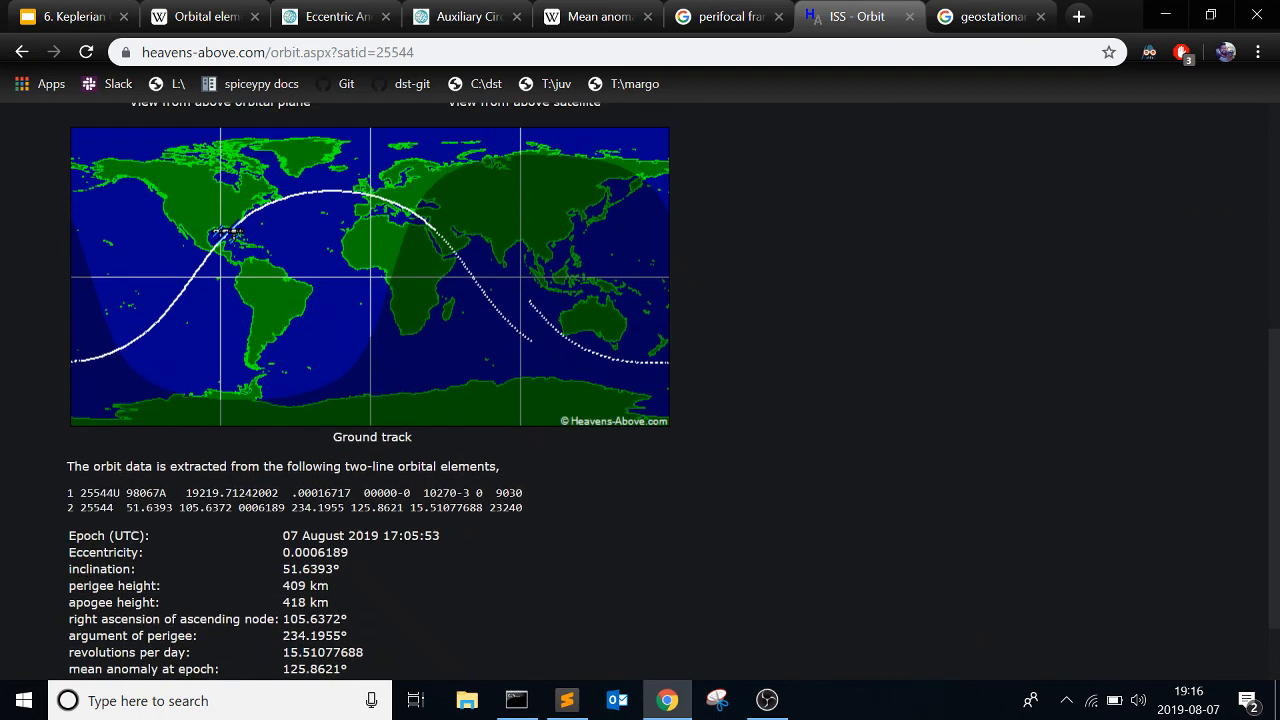
Step: Highlight the ISS two-line elements, check today's date in the taskbar calendar, then return to the slides
drag(522, 507, 78, 492)
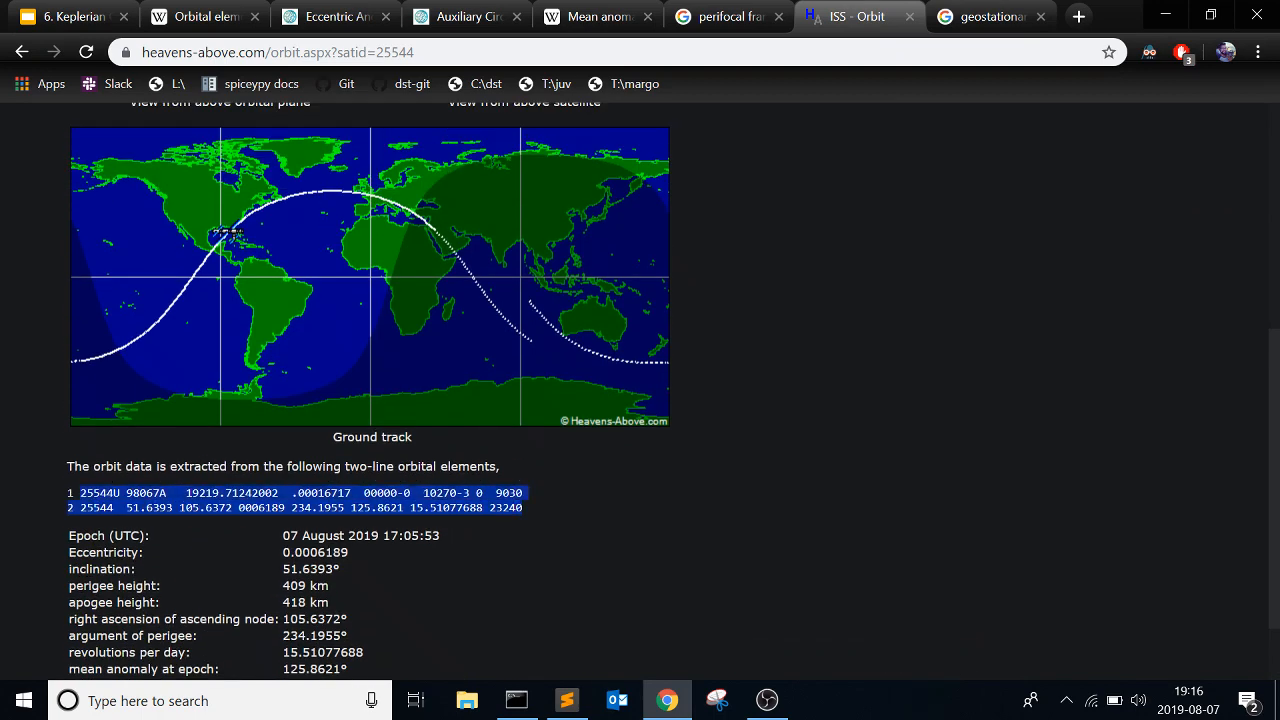
click(600, 560)
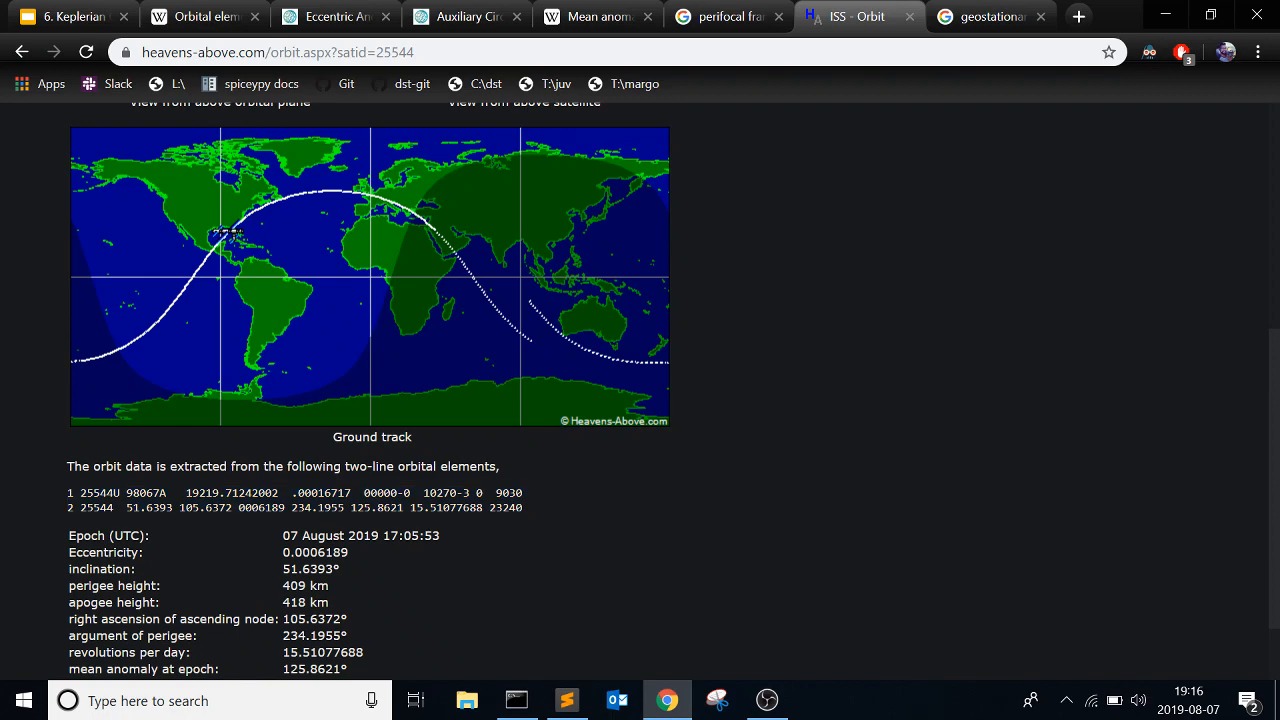
scroll(388, 580, down, 1)
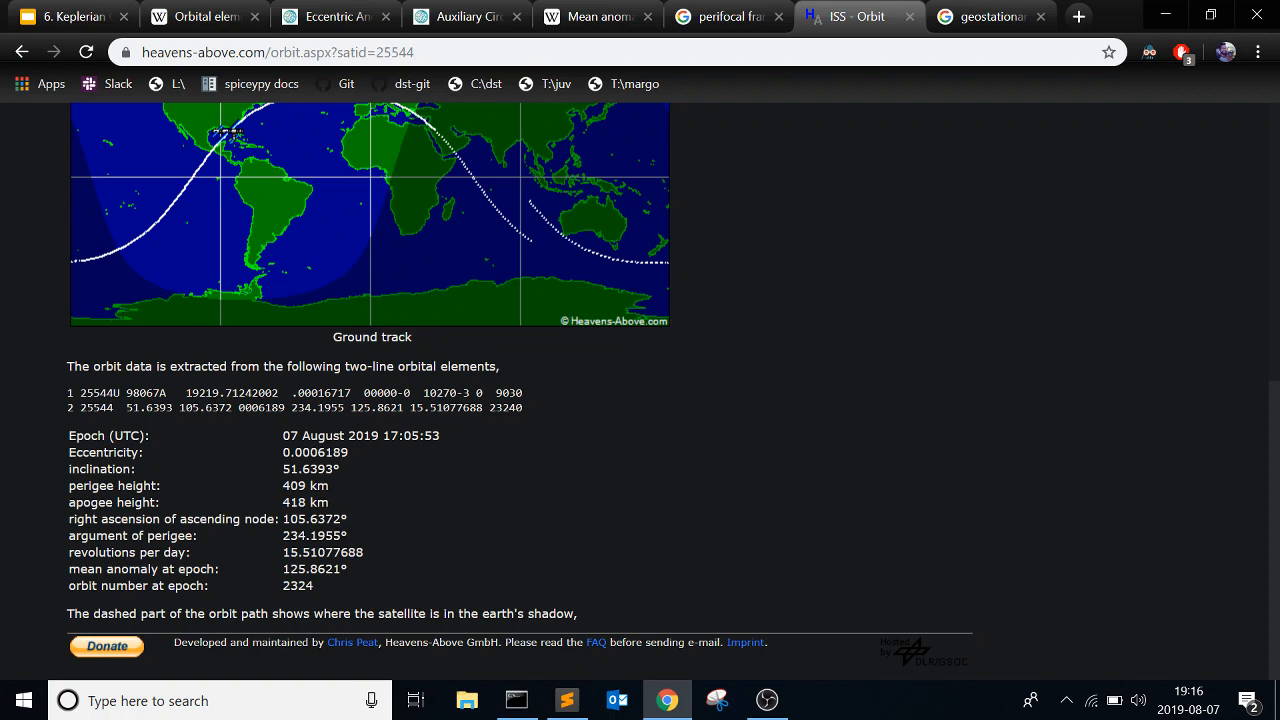
scroll(476, 502, up, 1)
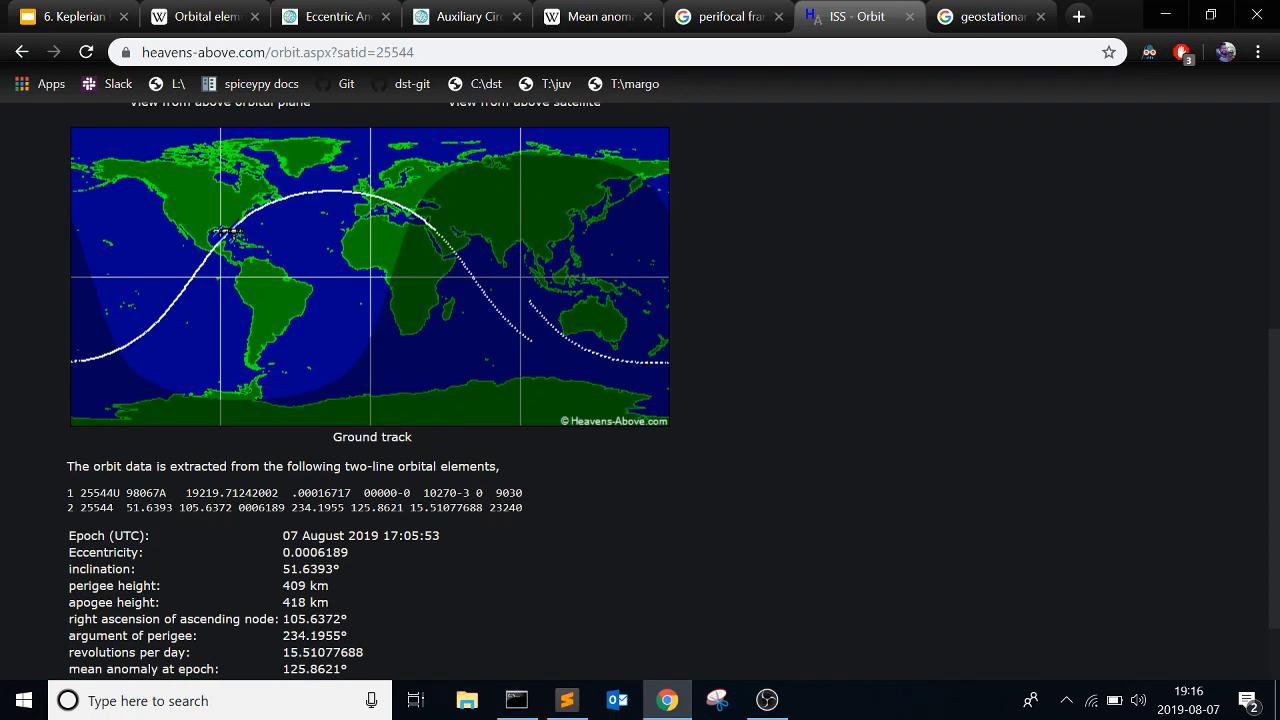
scroll(427, 312, up, 1)
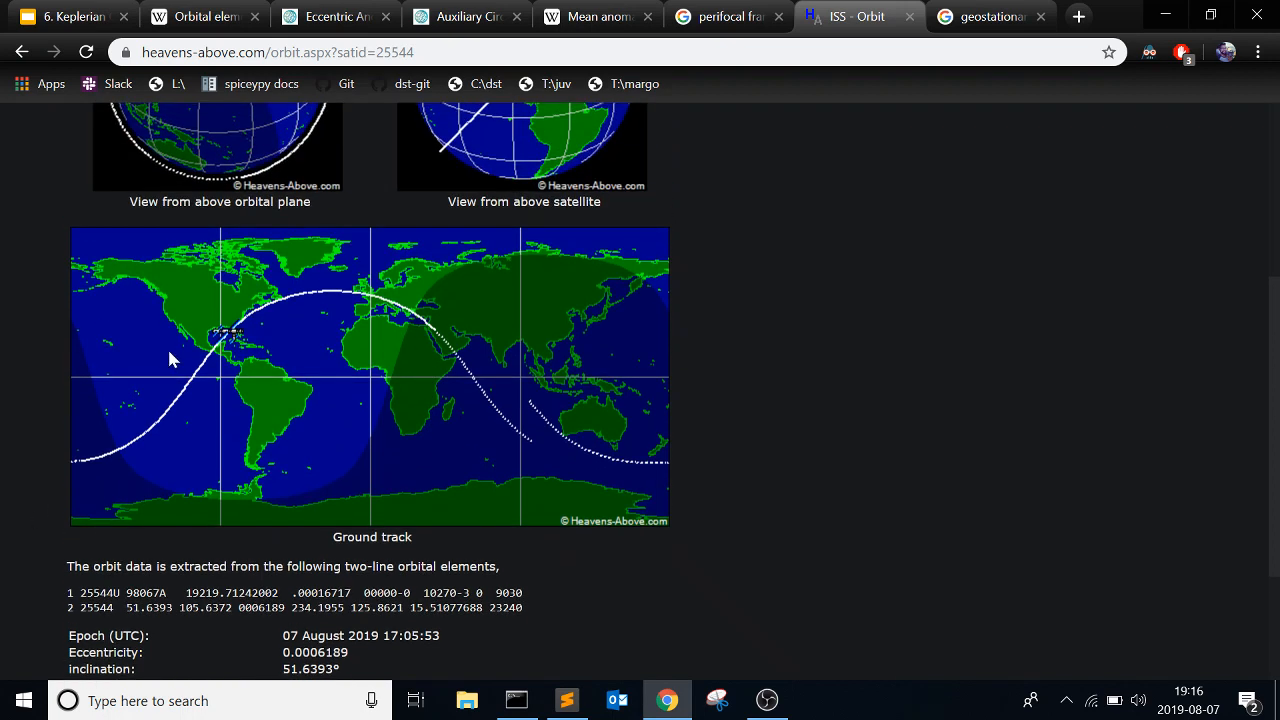
click(1206, 708)
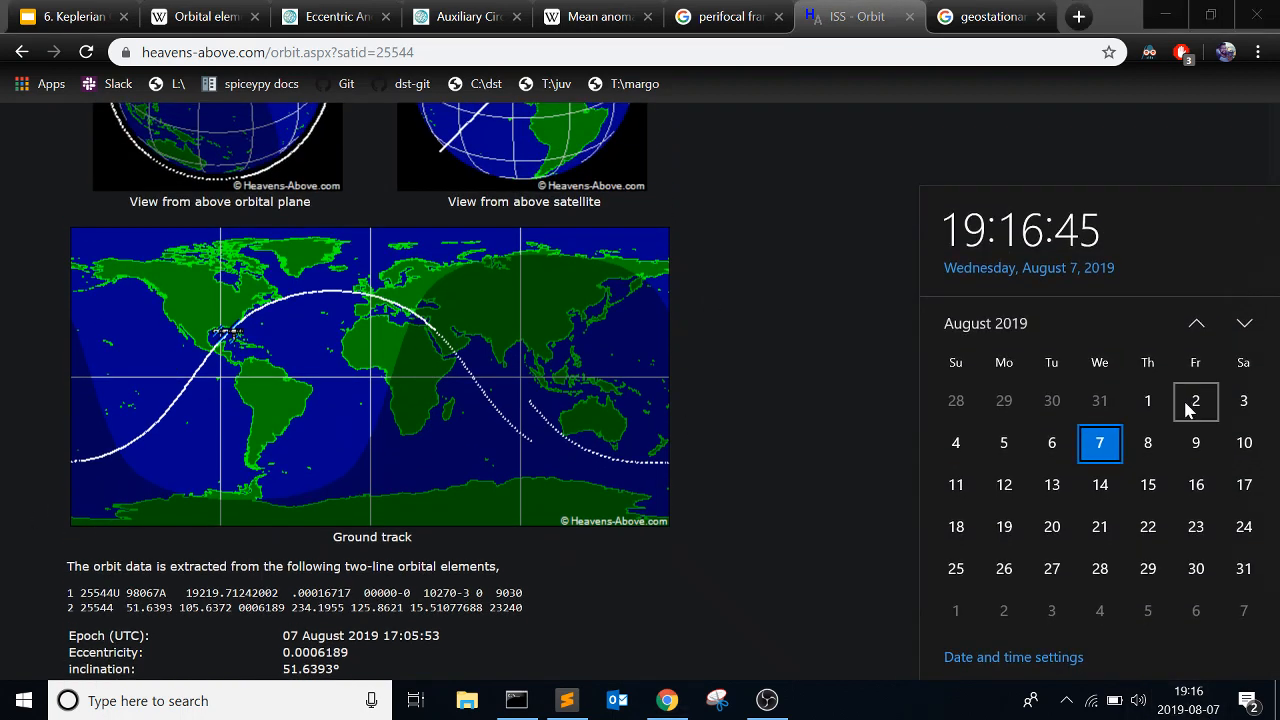
click(830, 179)
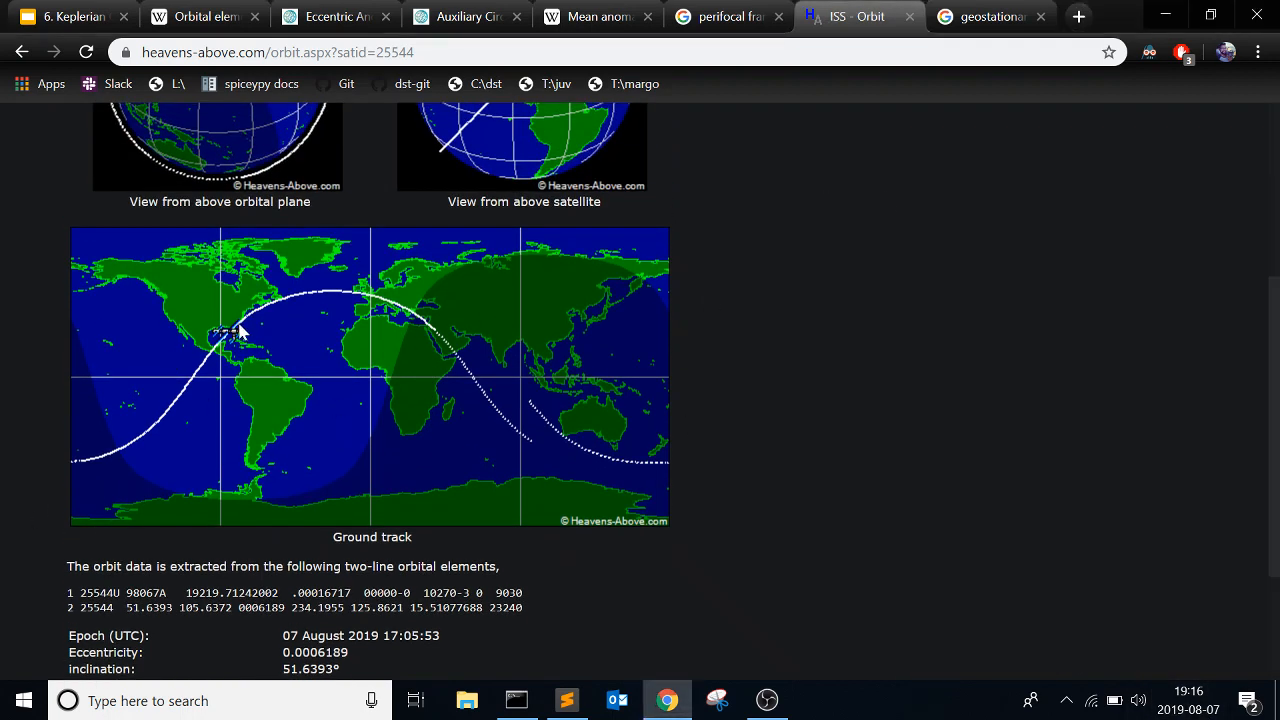
drag(227, 334, 236, 344)
scroll(800, 448, down, 1)
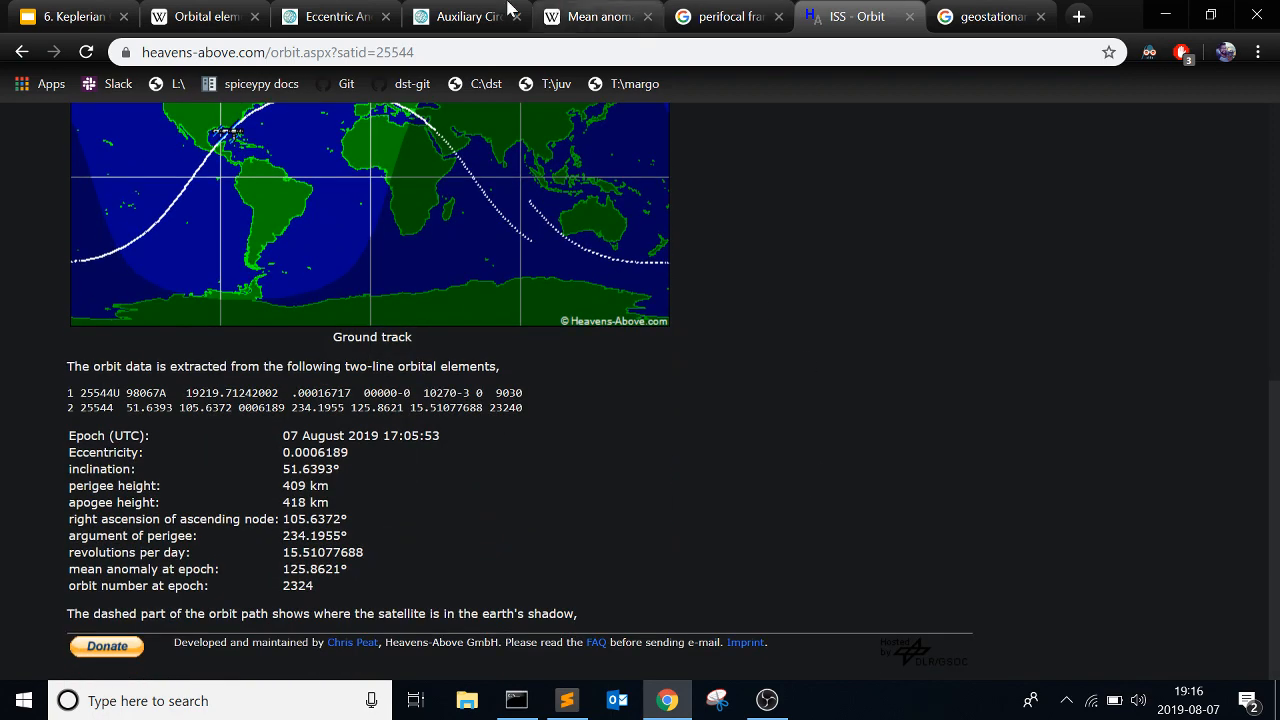
click(74, 16)
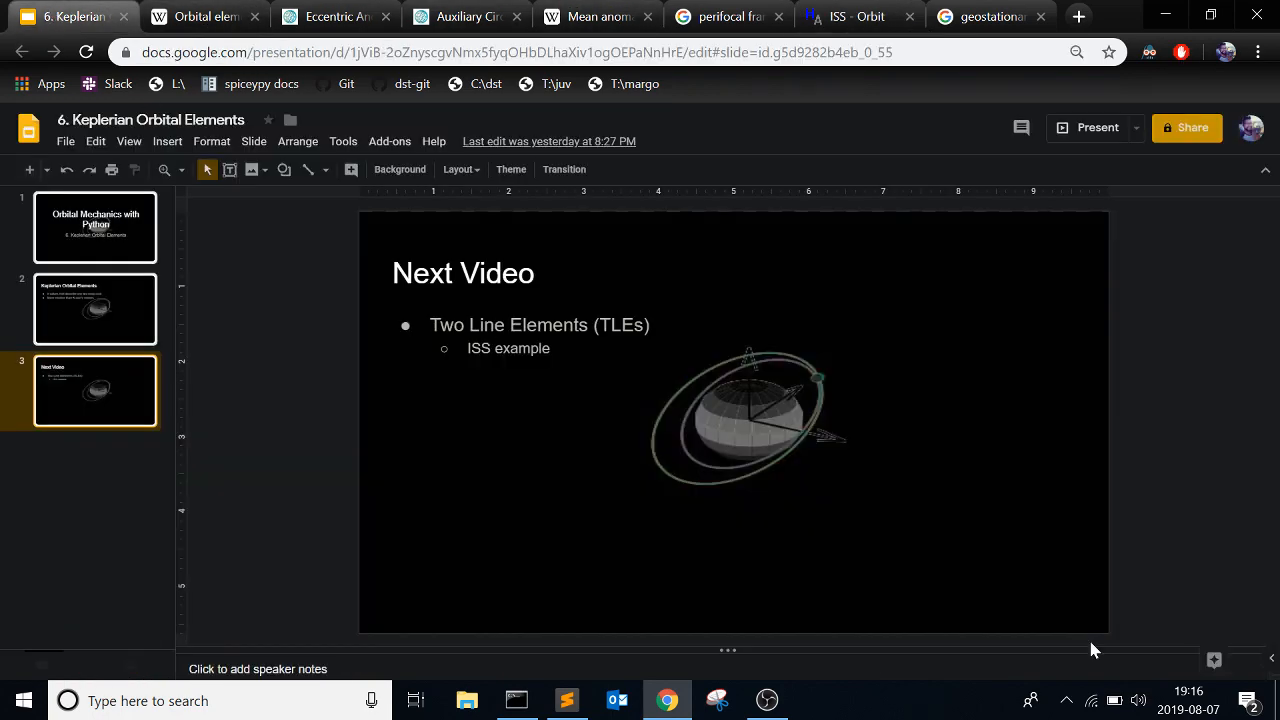